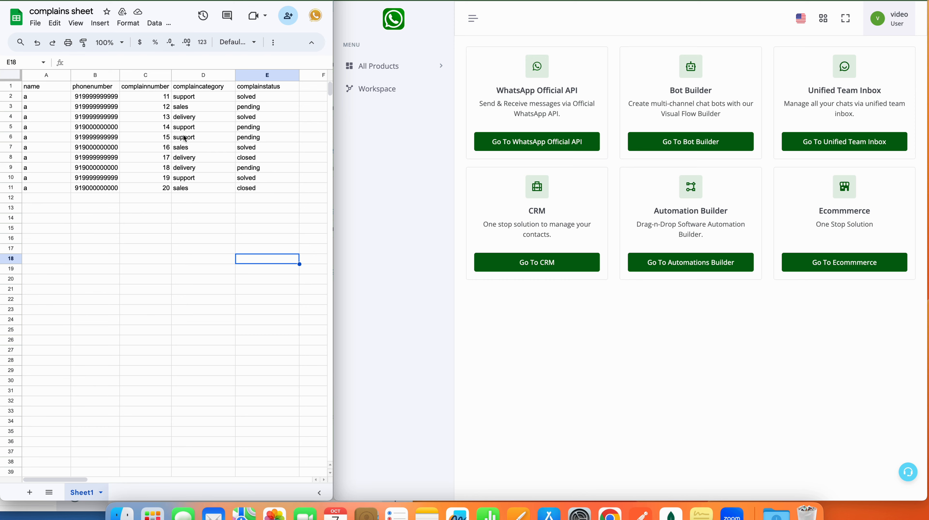
Review the sheet's complaint numbers, then create a new empty bot workflow in Bot Builder
drag(158, 101, 164, 178)
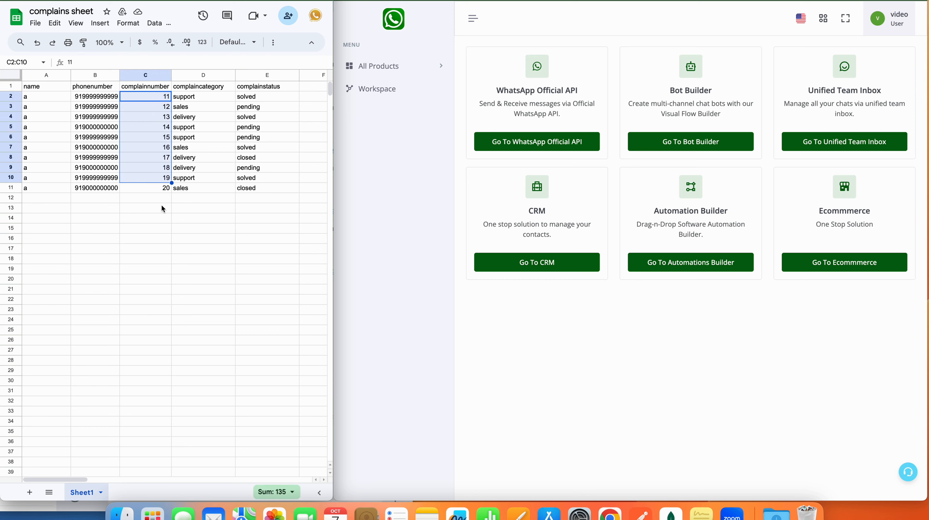
click(164, 222)
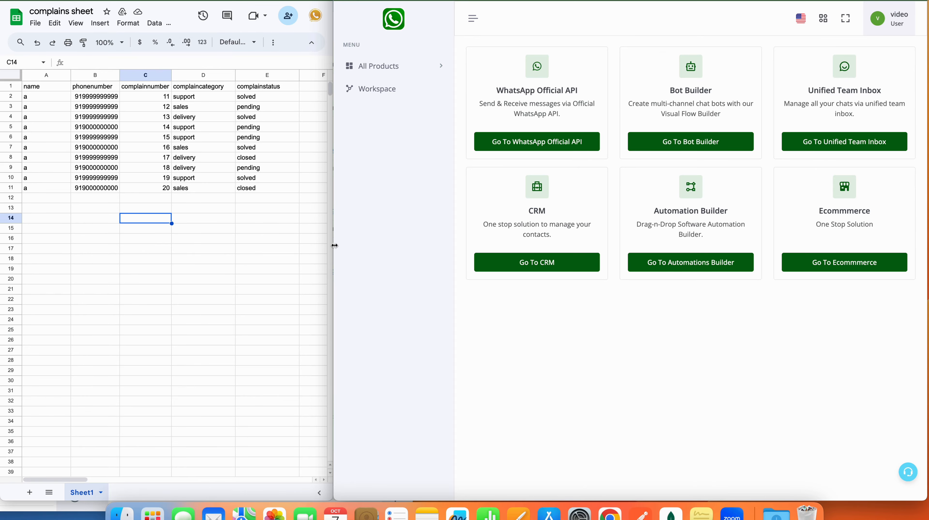
drag(334, 246, 189, 230)
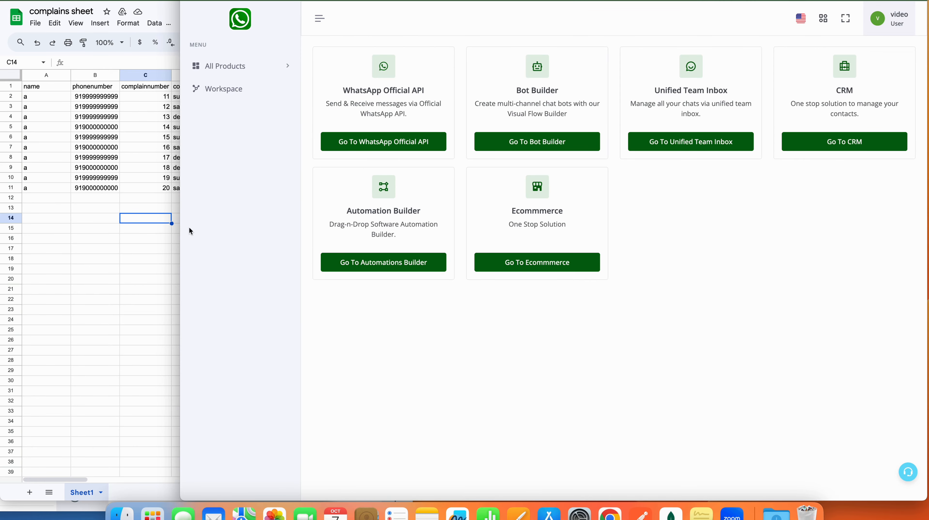
click(558, 140)
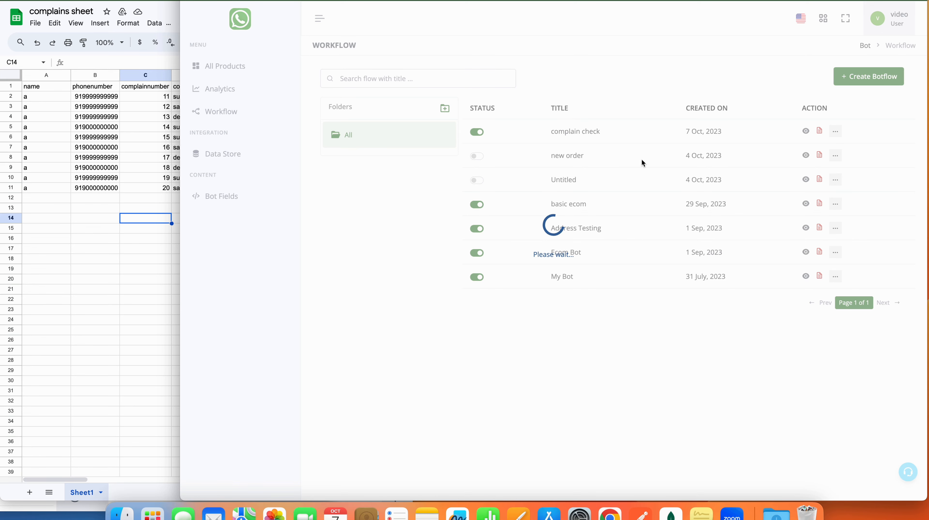
click(850, 78)
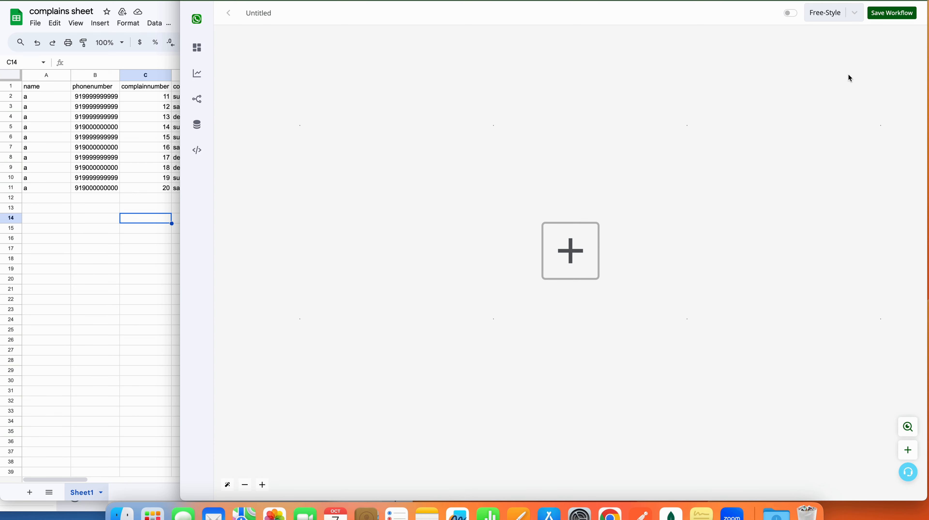
Rename the Untitled workflow to 'complain from sheet'
double_click(273, 12)
text(complain from sheet)
click(582, 253)
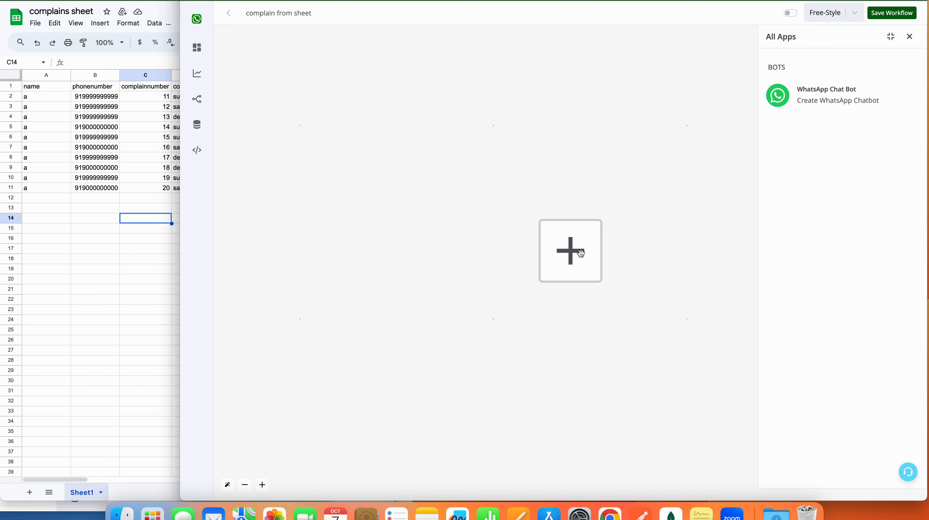
Set the trigger to WhatsApp Chat Bot Hot Keywords on the Working Channel
click(824, 107)
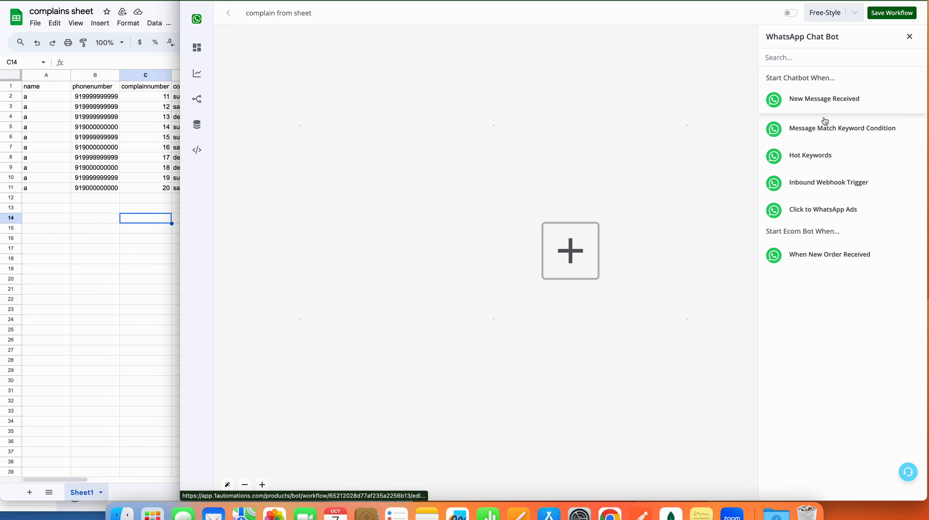
click(824, 155)
click(844, 113)
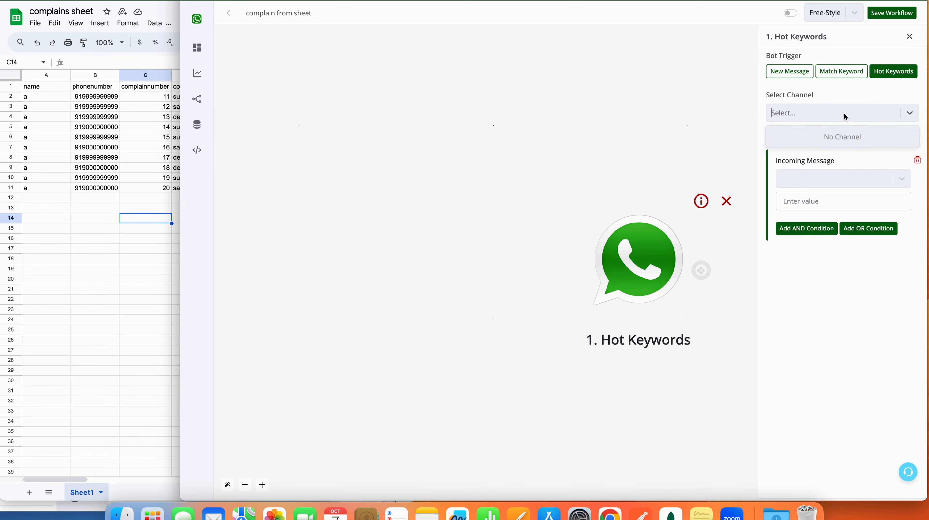
click(834, 118)
click(824, 121)
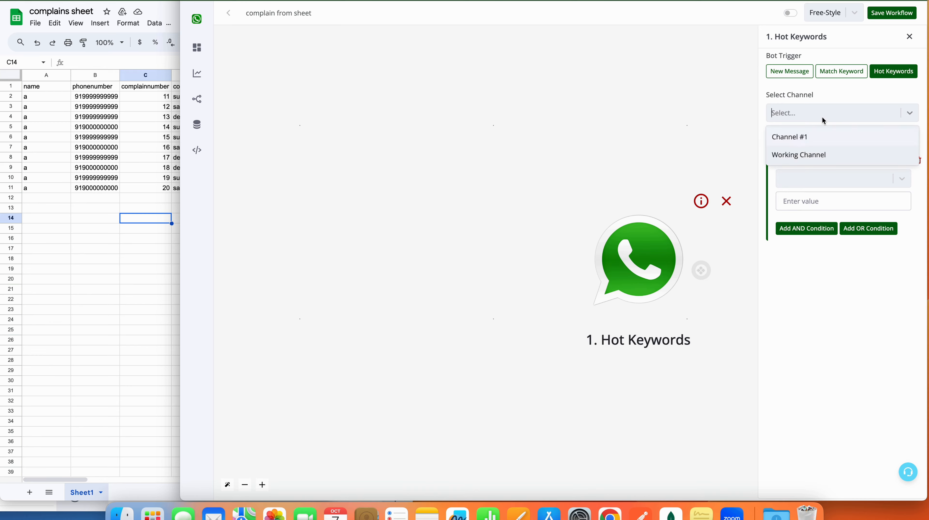
click(825, 155)
Fire the trigger when the incoming message equals 'complaints', save it, and link a next step
click(823, 176)
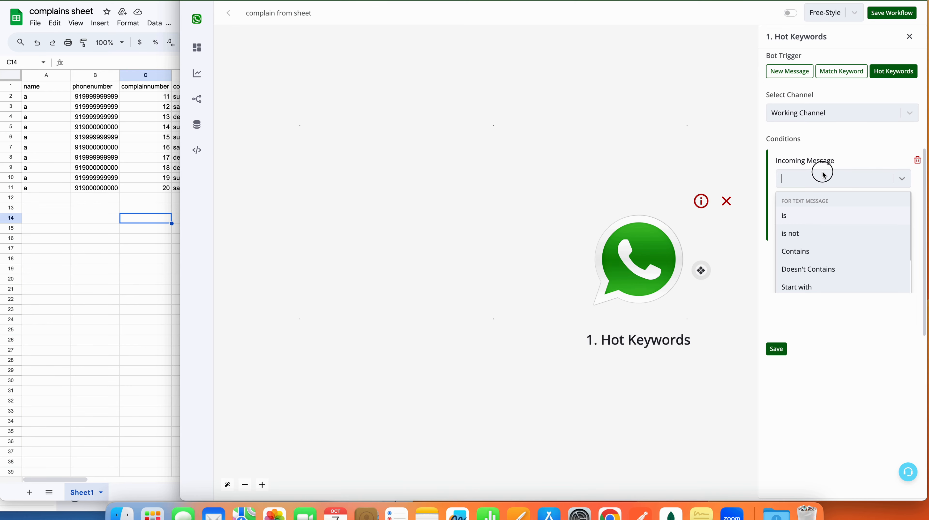
click(820, 209)
text(com)
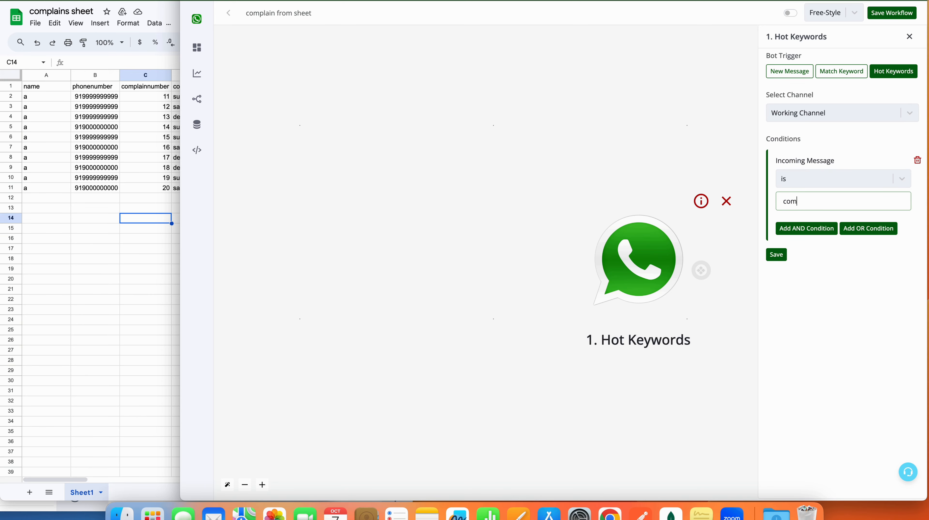
text(plain)
text(ts)
click(777, 254)
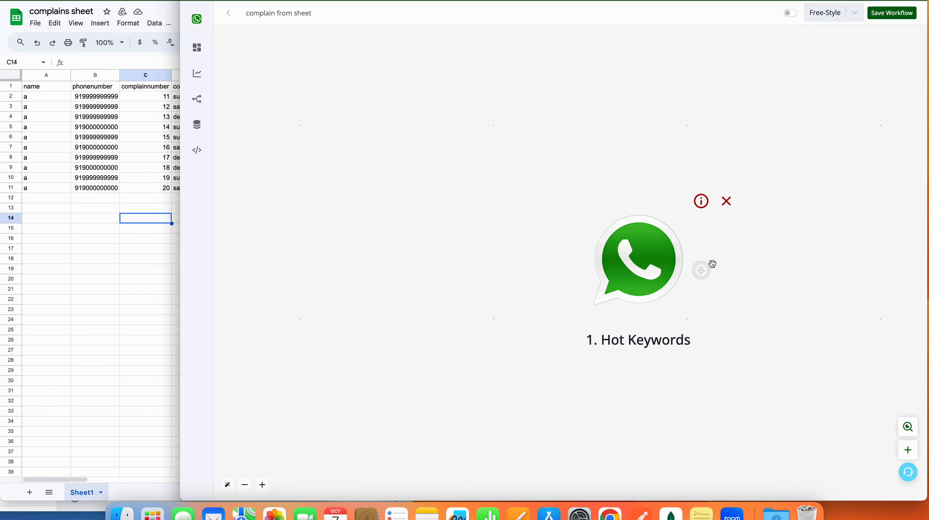
click(712, 265)
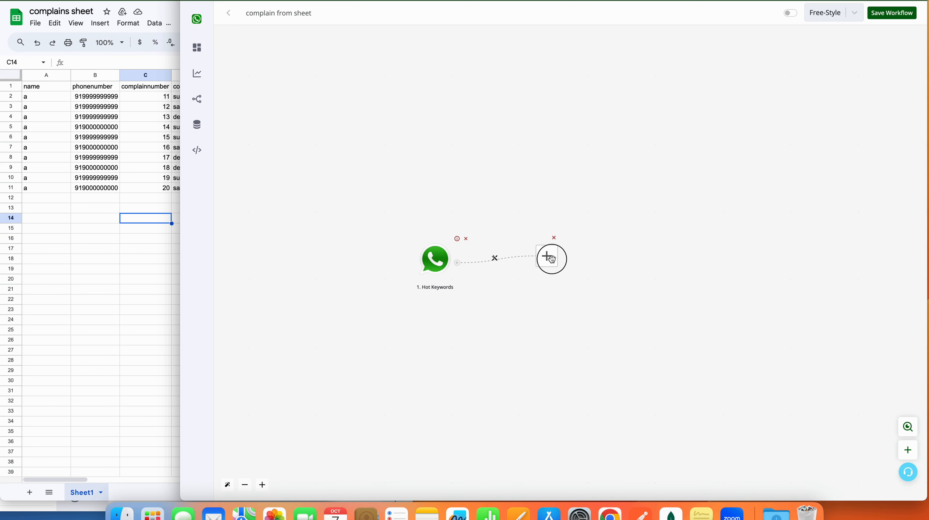
Make the new step an Ask Question step using an Interactive Message
click(552, 259)
click(820, 142)
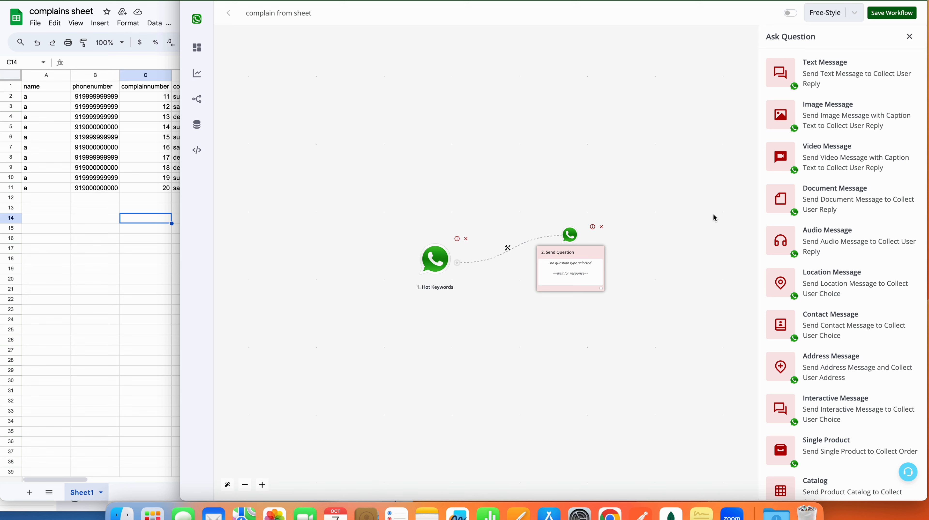
scroll(856, 386, down, 2)
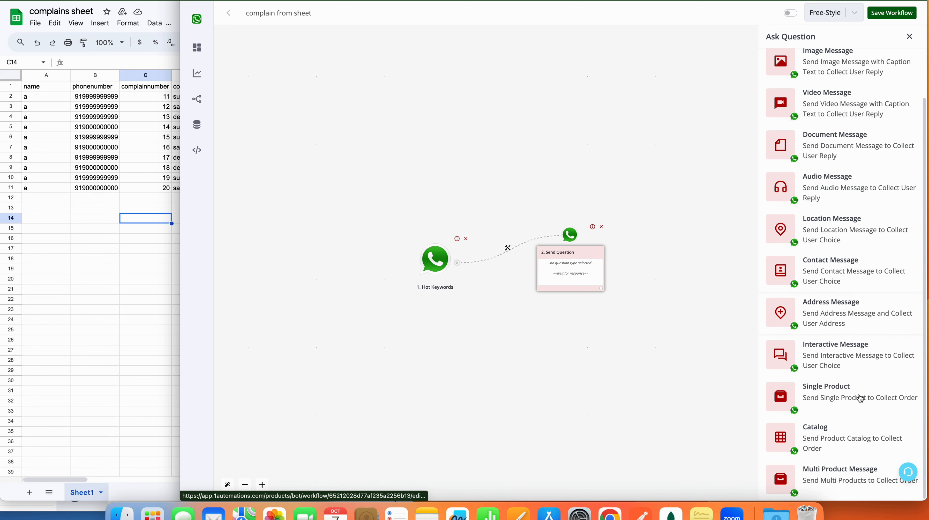
click(853, 354)
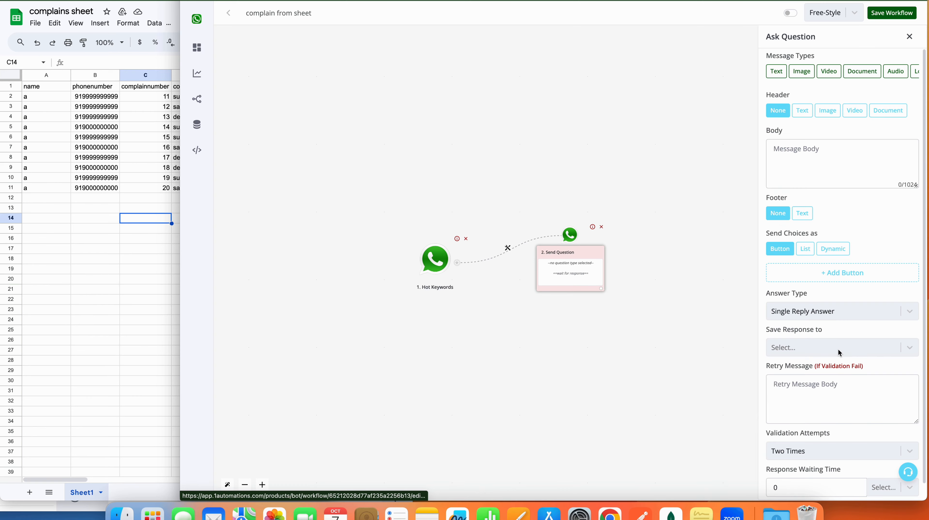
Write the question body 'Hi {{name}}, is +{{waba}}' using the name and waba variables
click(811, 168)
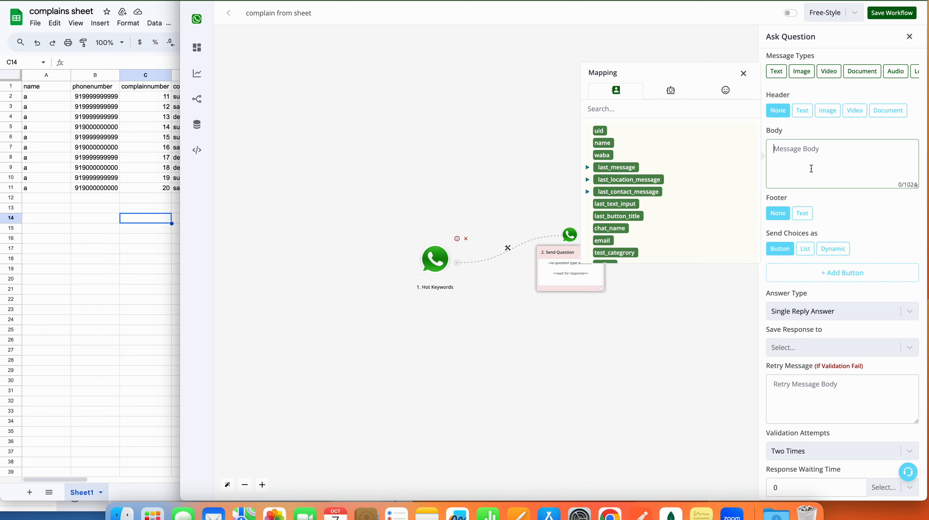
text(Hi)
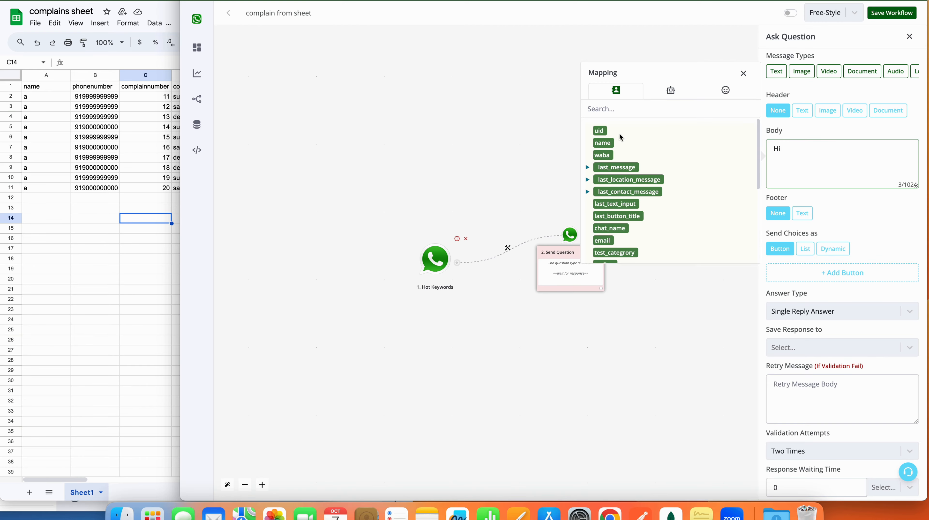
click(603, 142)
drag(811, 149, 784, 150)
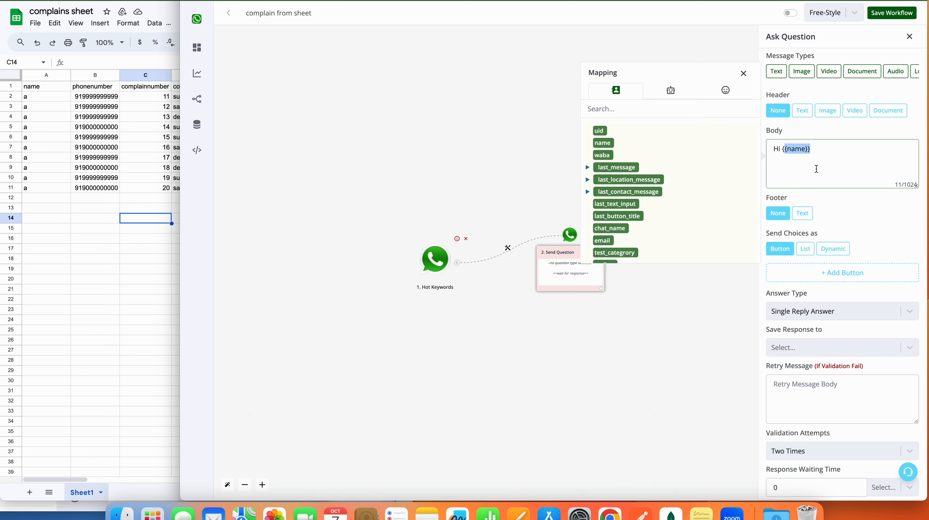
click(828, 156)
text(is +)
click(602, 154)
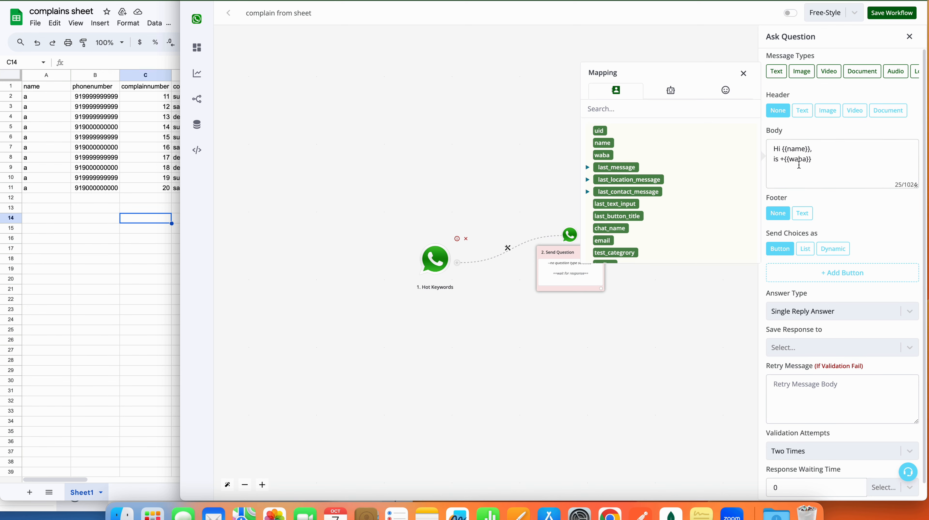
drag(819, 160, 784, 159)
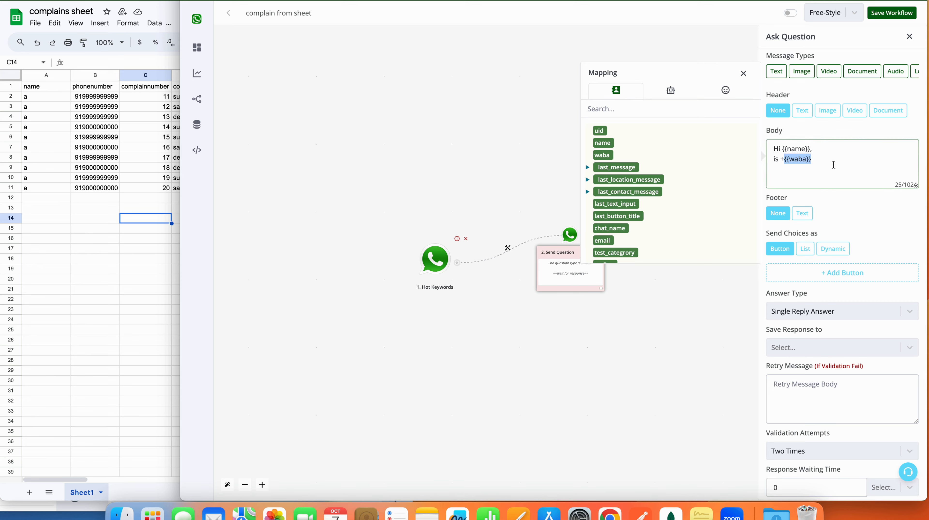
click(834, 165)
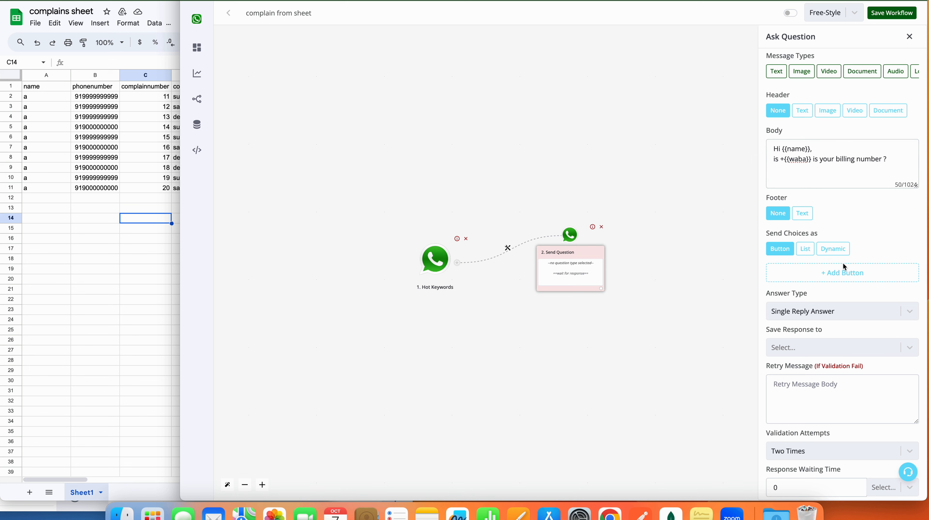
Add two answer buttons and label the first one 'Yes'
click(843, 272)
click(843, 293)
click(843, 273)
double_click(724, 272)
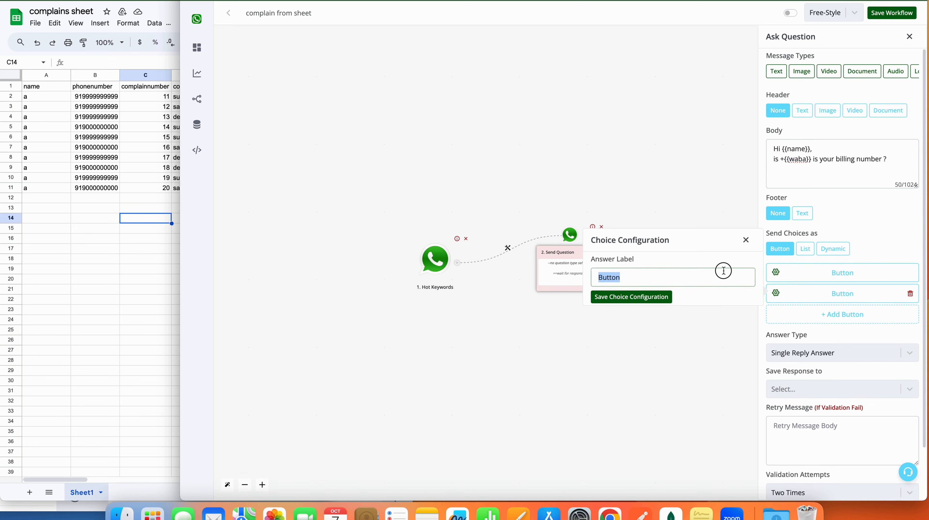
text(Yes)
click(653, 301)
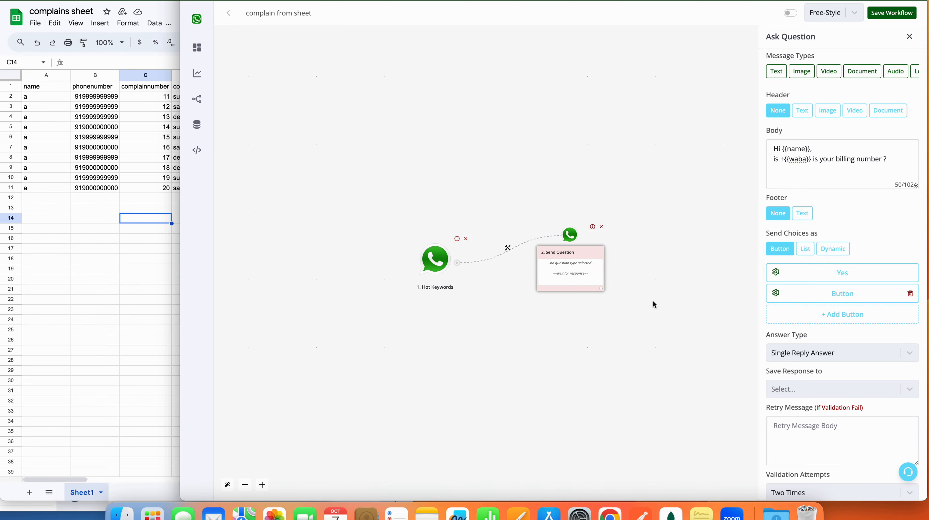
Label the second button 'No' and save the question
click(807, 294)
double_click(725, 294)
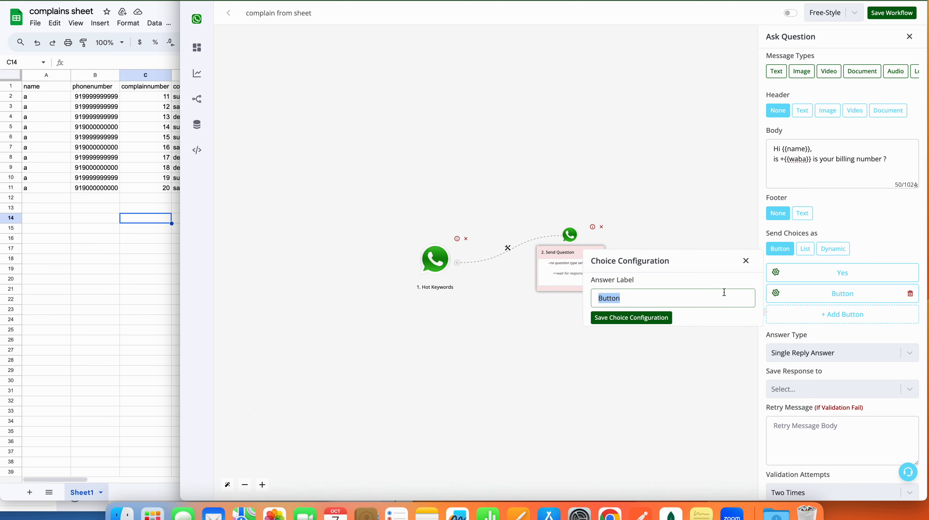
text(No)
click(654, 318)
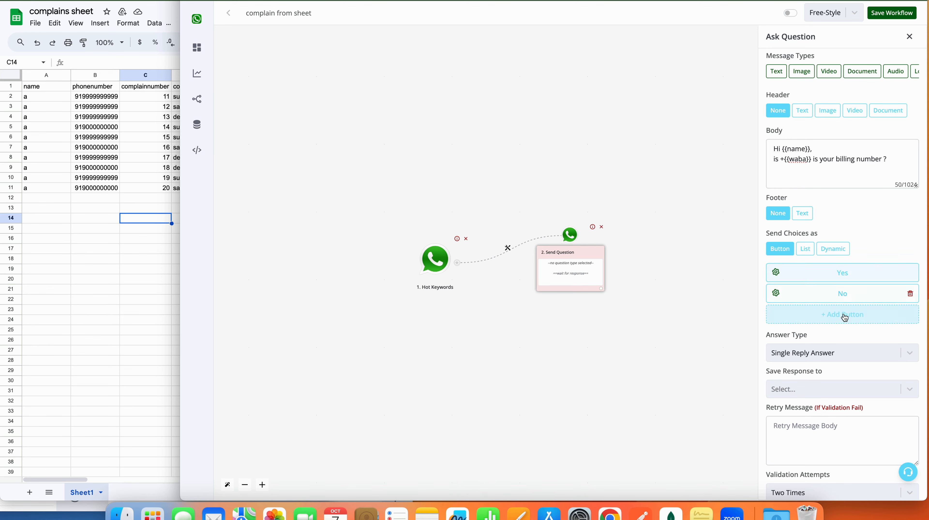
scroll(843, 317, down, 3)
click(790, 491)
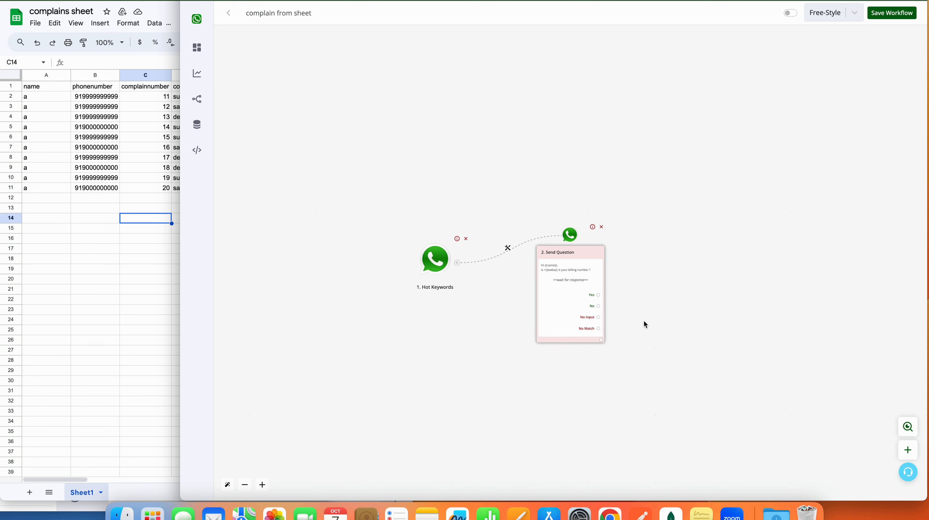
Add a Save Variable Value step on the Yes branch and browse its Select Field list
click(598, 295)
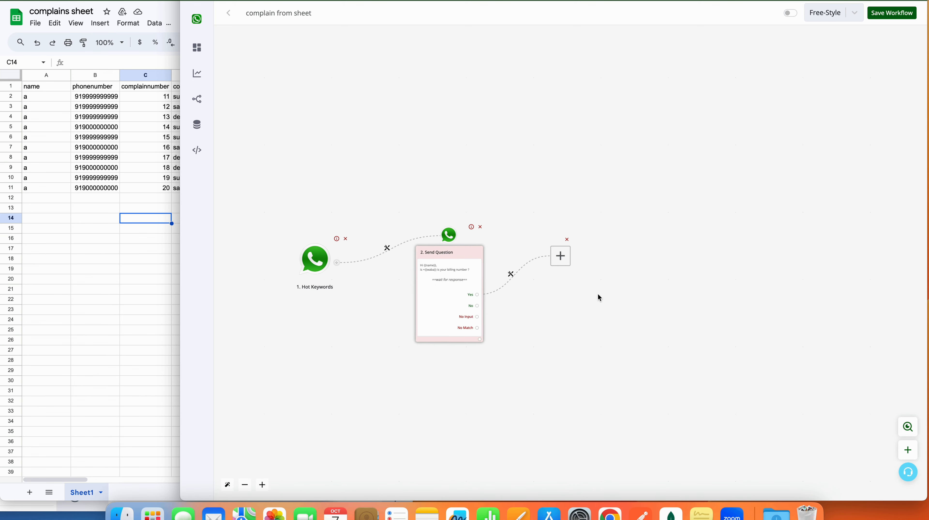
click(548, 256)
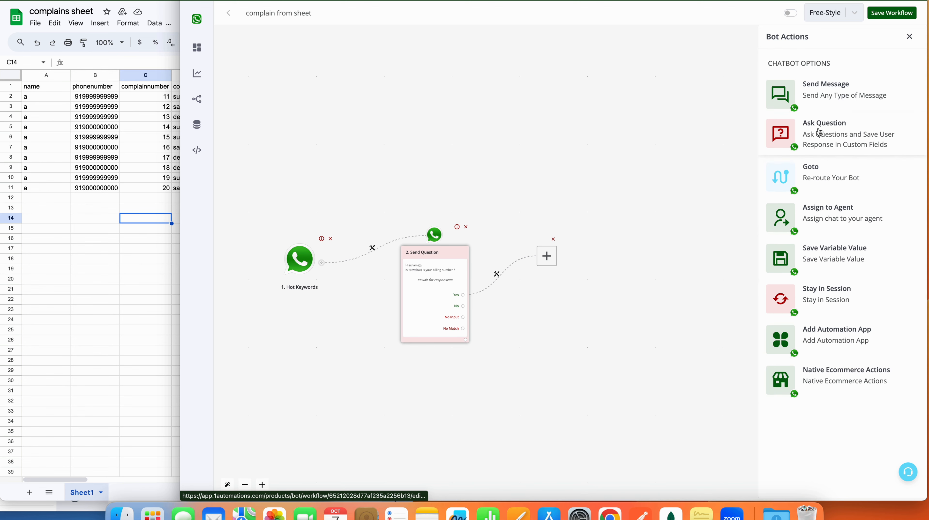
click(827, 259)
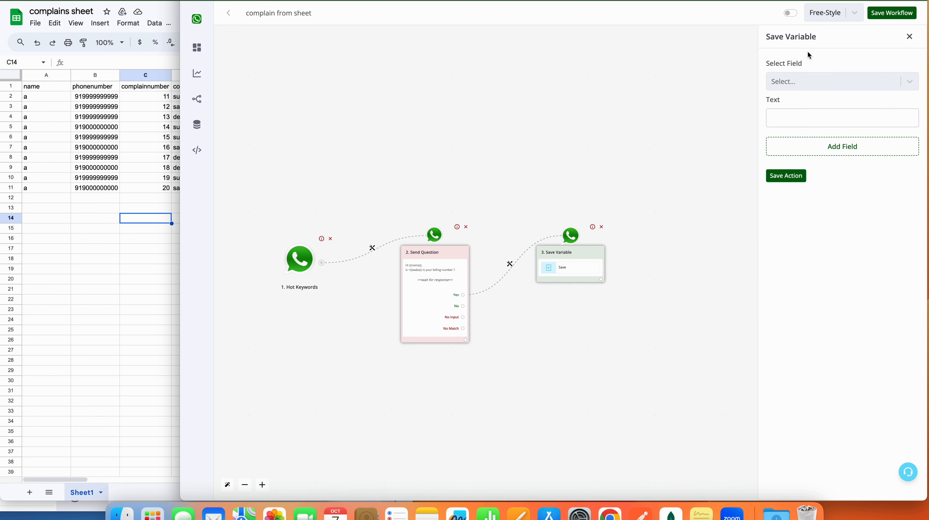
click(808, 80)
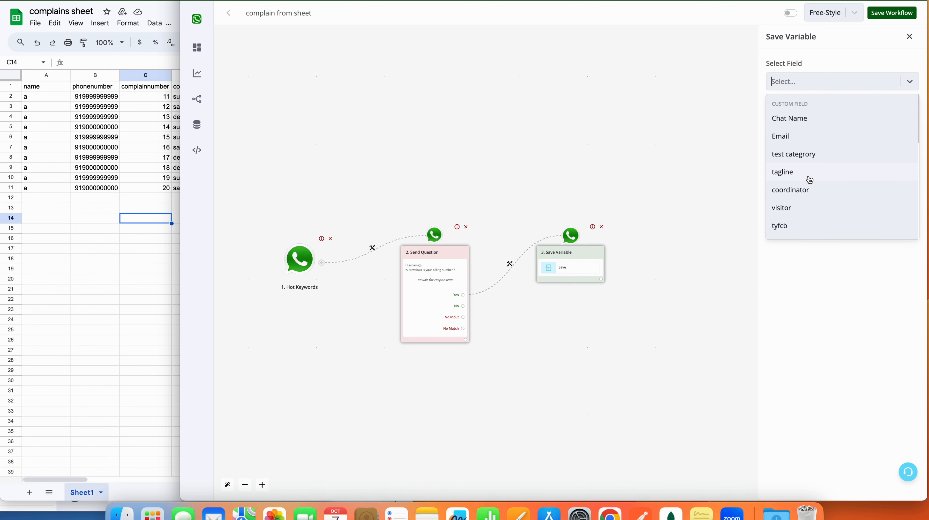
scroll(810, 179, down, 5)
scroll(809, 180, down, 5)
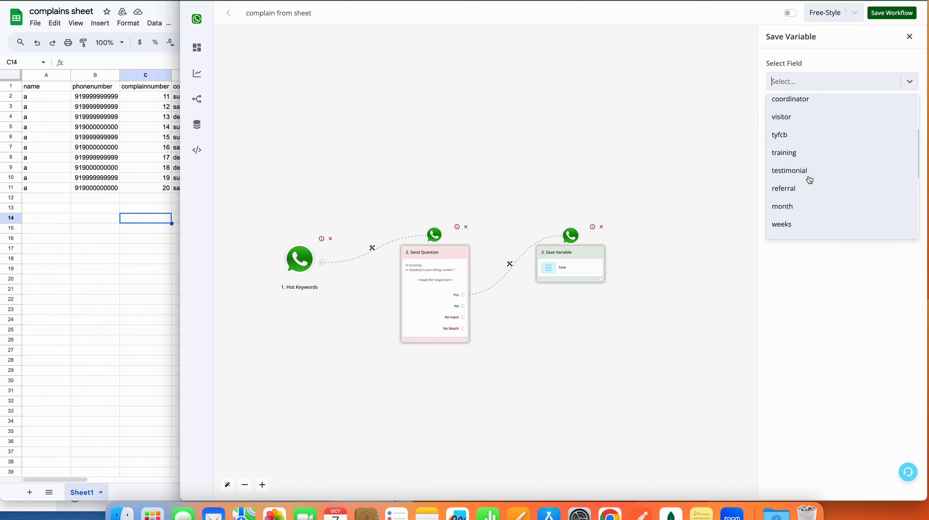
Open the 1Automations app dashboard in a new Chrome tab
key(super+t)
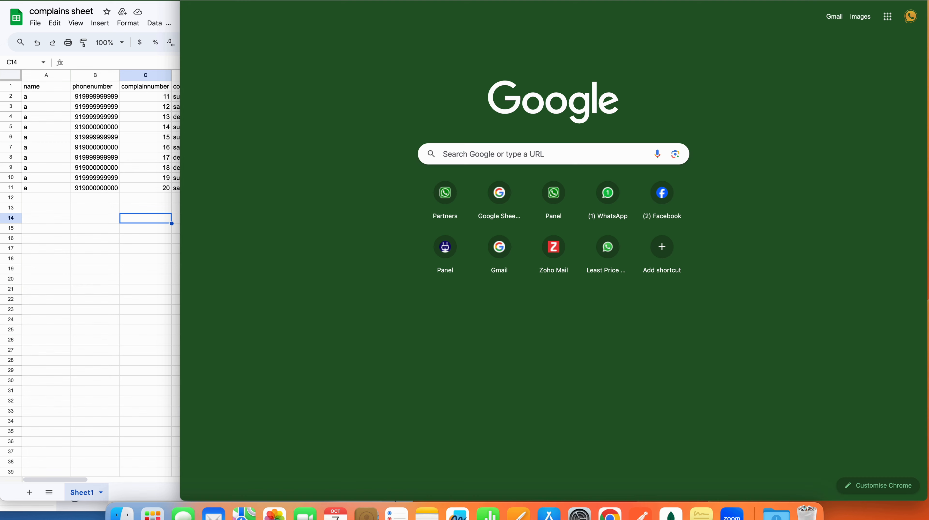
text(gmail.coma)
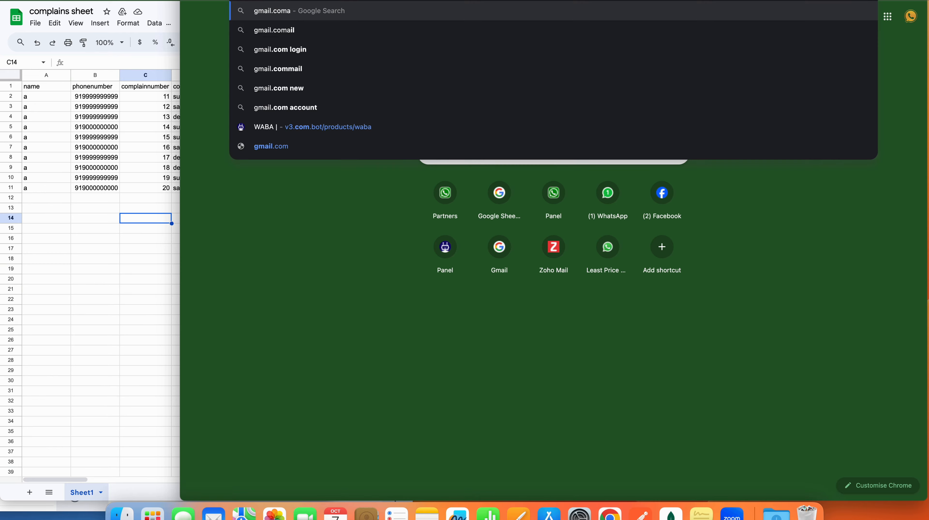
key(super+a)
text(app)
key(Return)
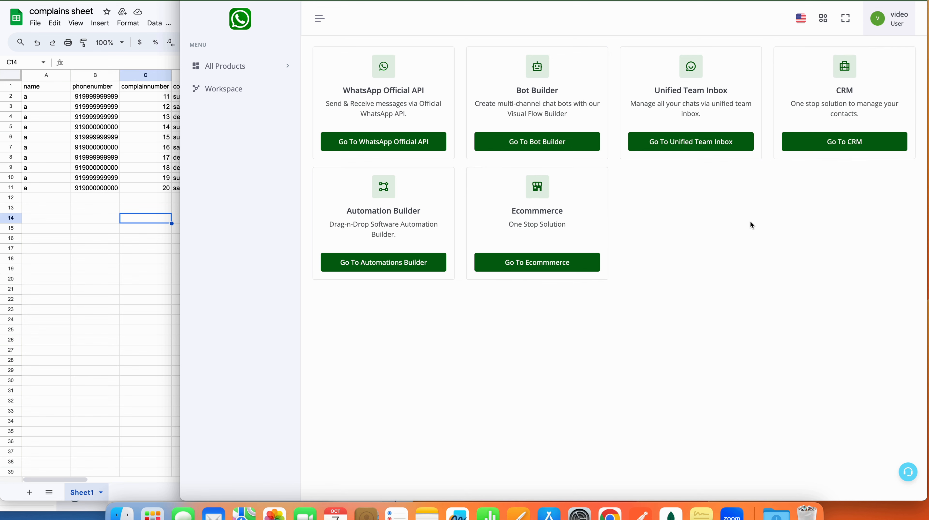
Under Bot Builder > Bot Fields, create a String field labelled 'number' and confirm
click(529, 140)
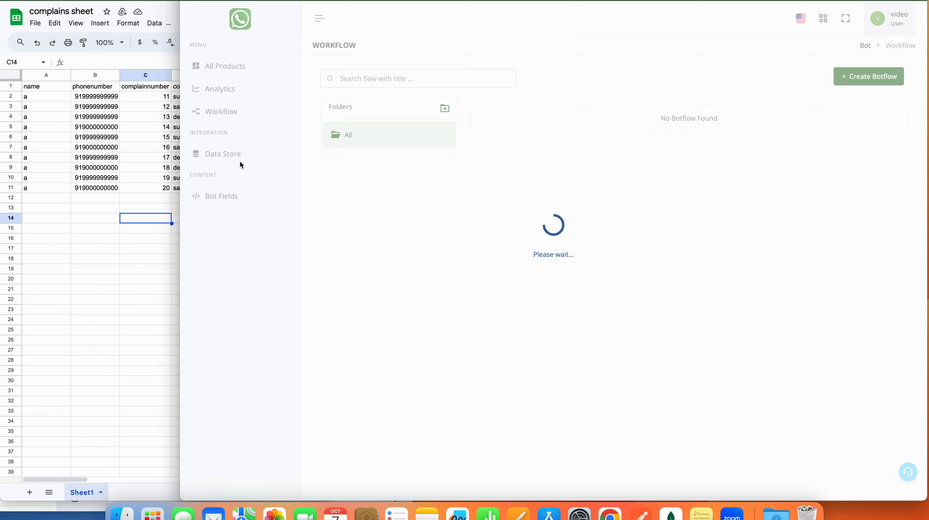
click(235, 203)
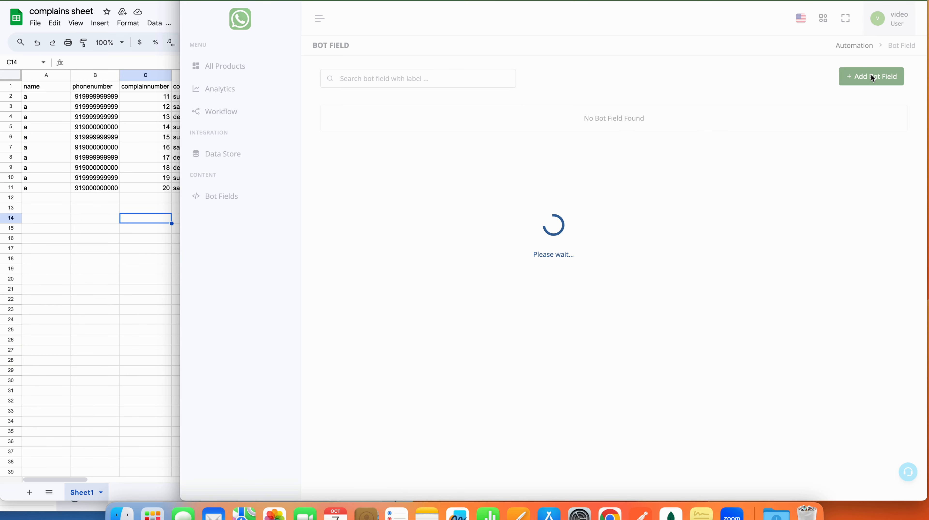
click(873, 77)
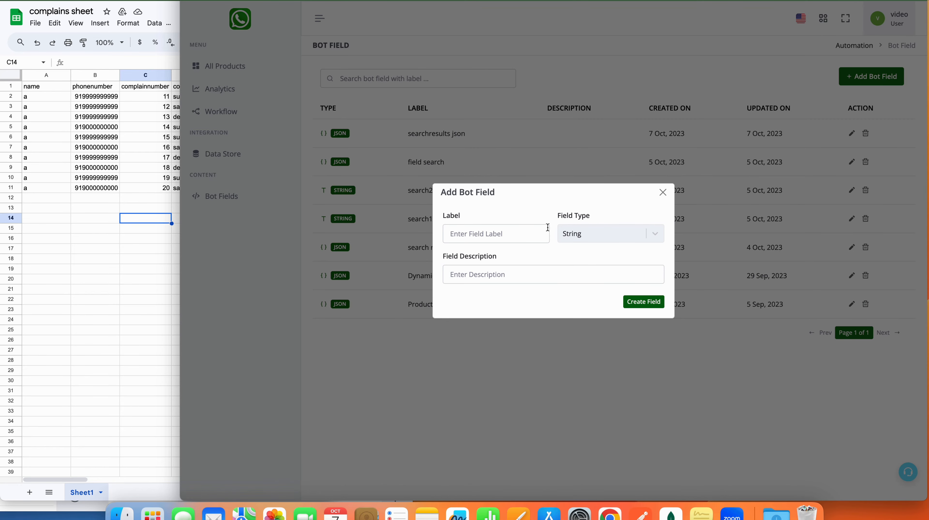
click(530, 230)
key(Escape)
text(number)
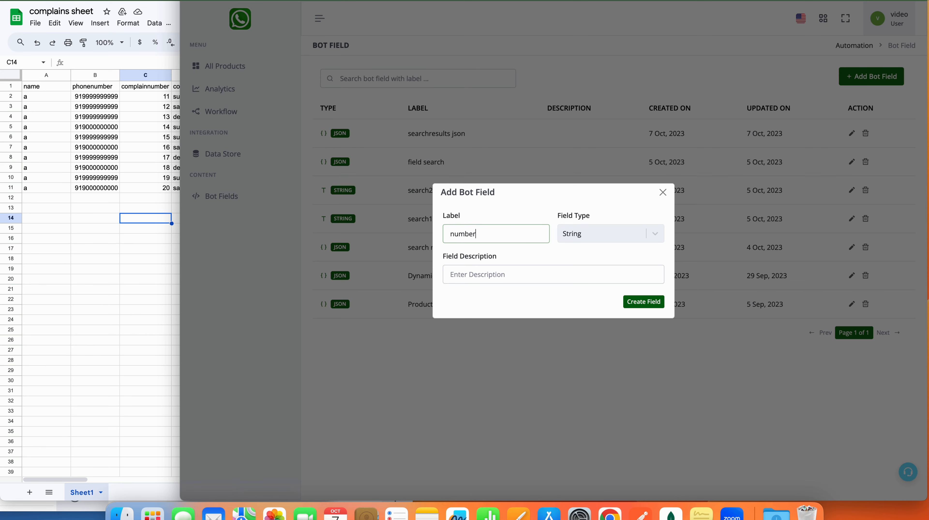
click(652, 304)
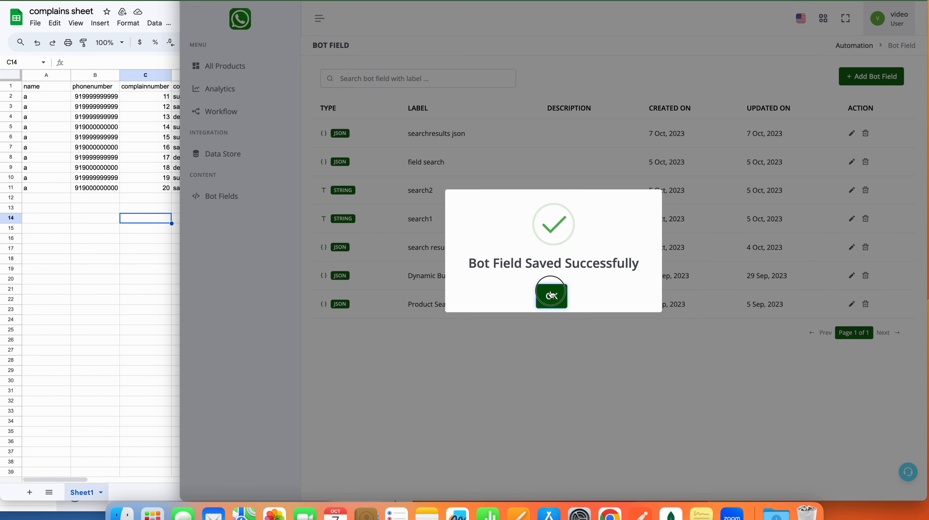
click(551, 295)
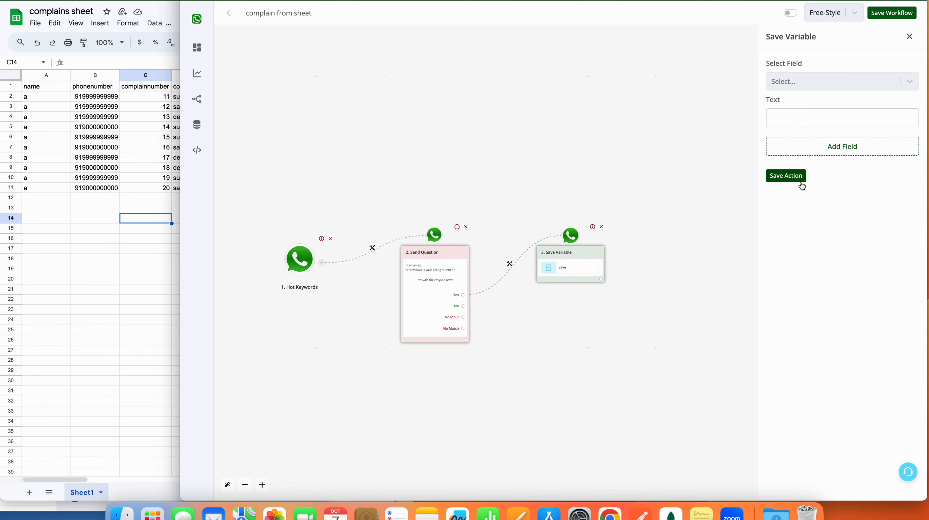
Save the workflow and reload the editor so the new number field becomes selectable
click(799, 179)
click(894, 15)
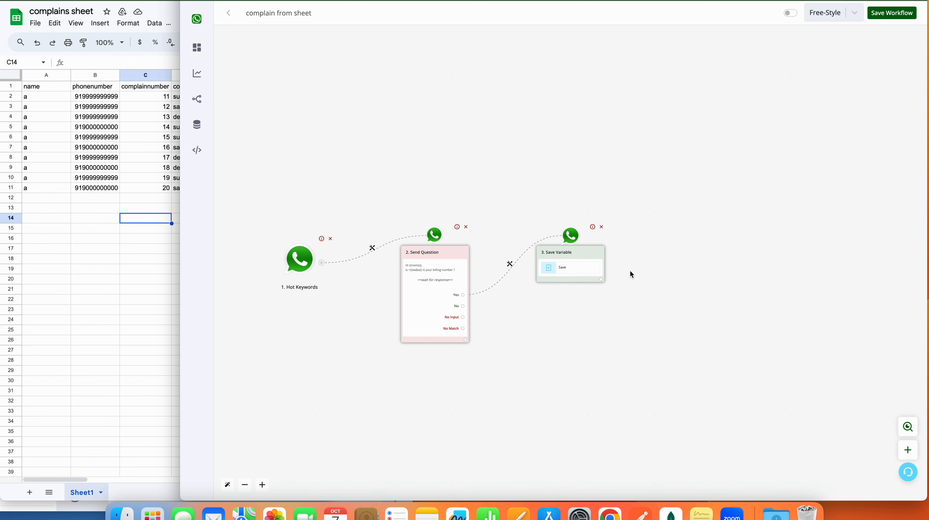
click(572, 269)
click(848, 85)
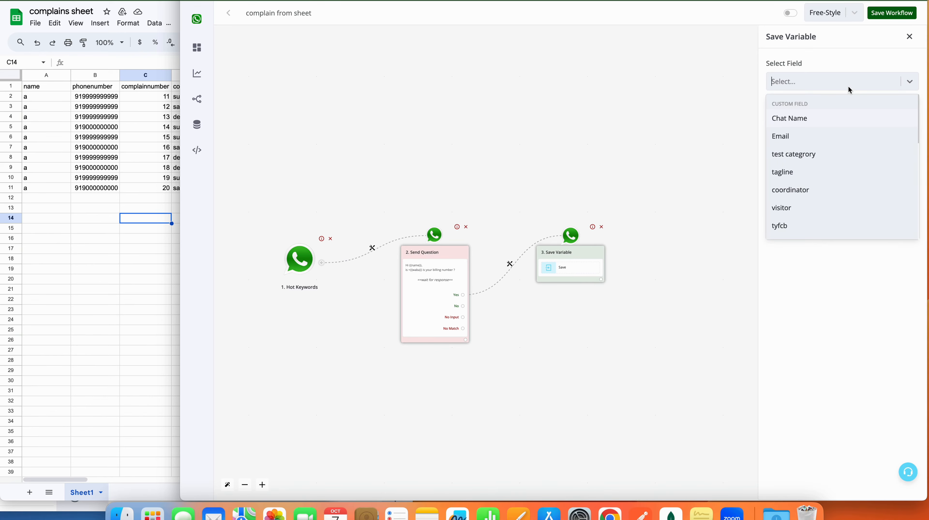
scroll(820, 199, down, 5)
scroll(821, 199, down, 5)
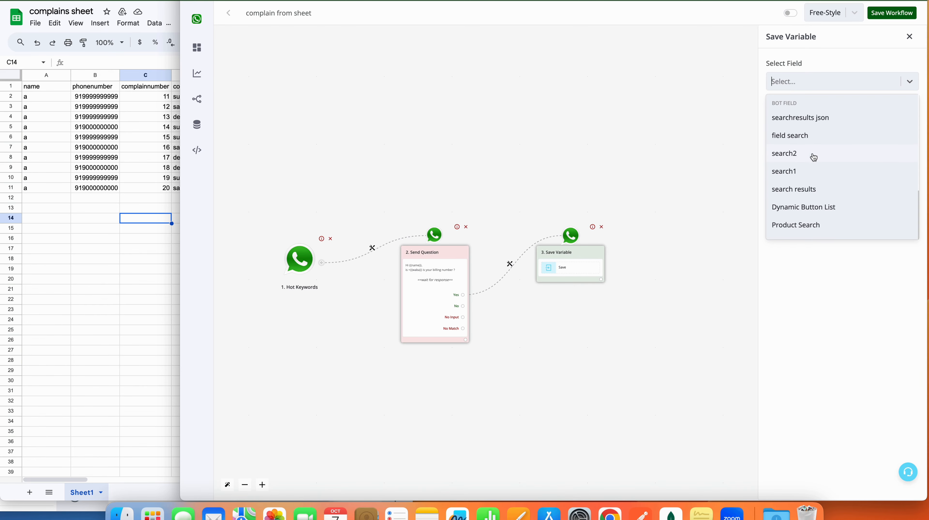
click(225, 15)
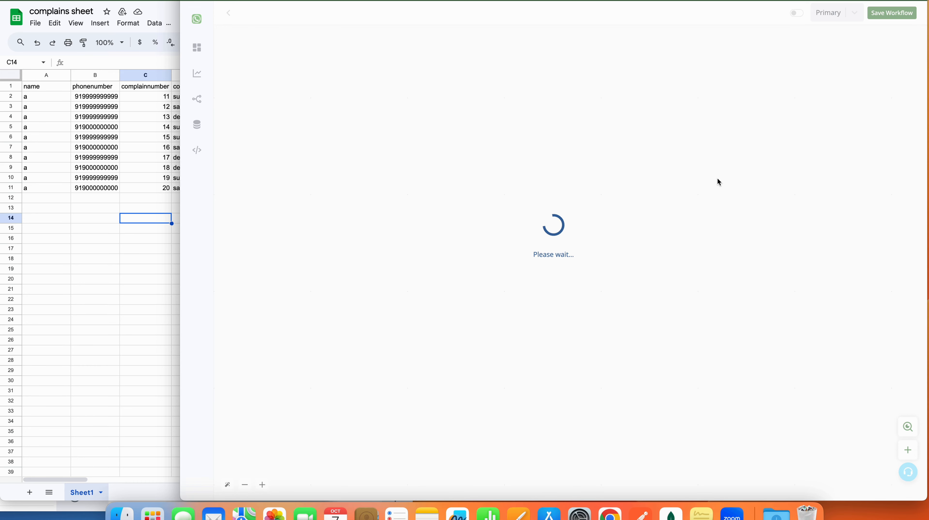
Have the Save Variable step store {{waba}} in number, then start a step from No
click(811, 209)
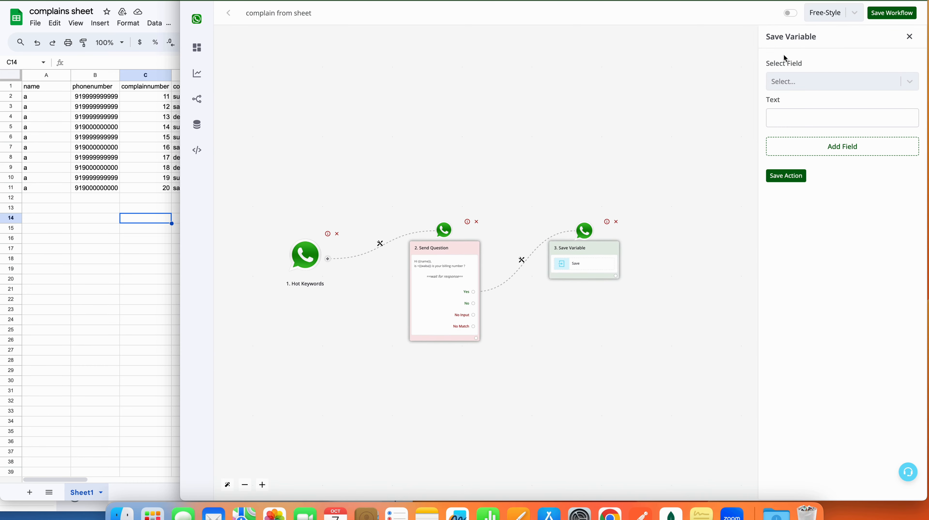
click(800, 76)
scroll(809, 210, down, 5)
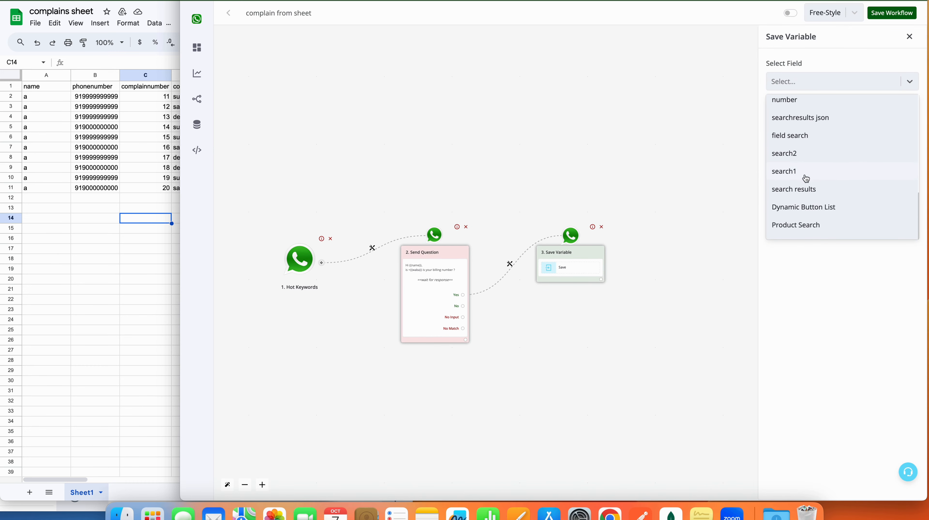
scroll(805, 137, up, 2)
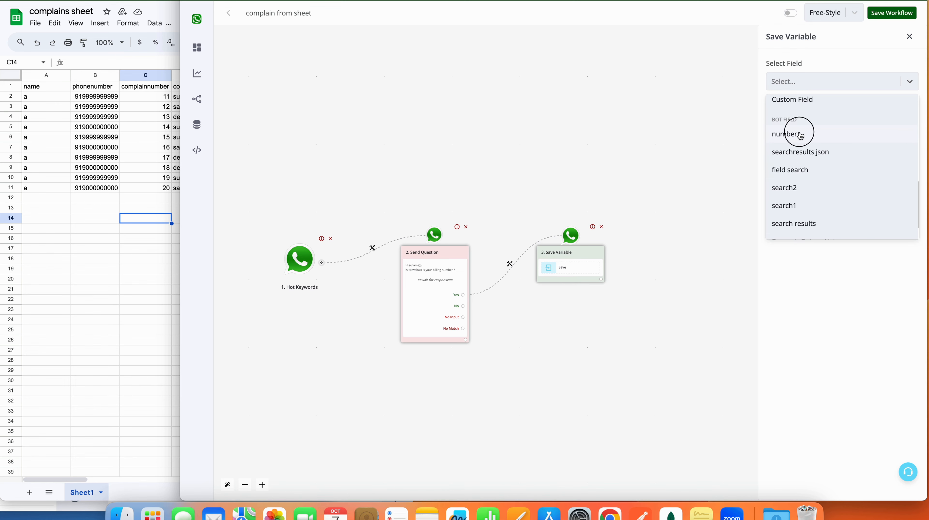
click(806, 128)
click(808, 120)
click(609, 44)
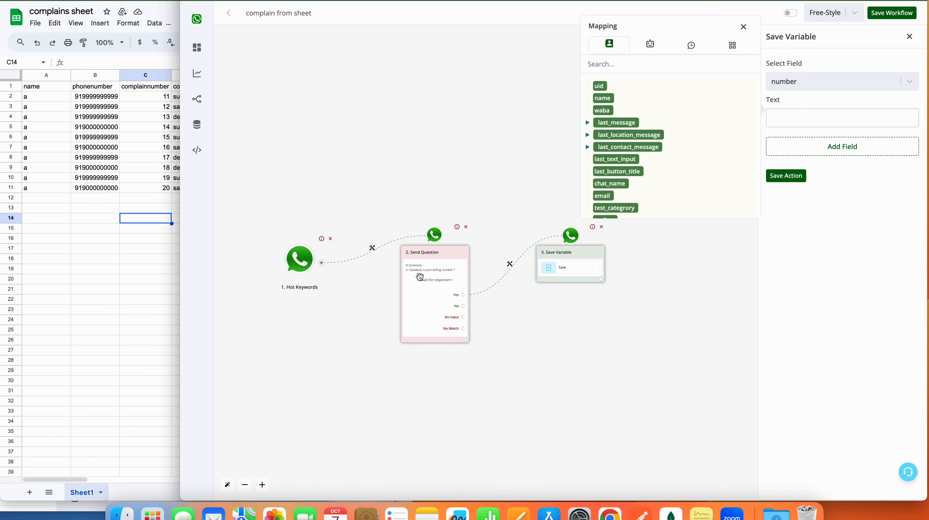
click(603, 110)
click(835, 117)
click(795, 177)
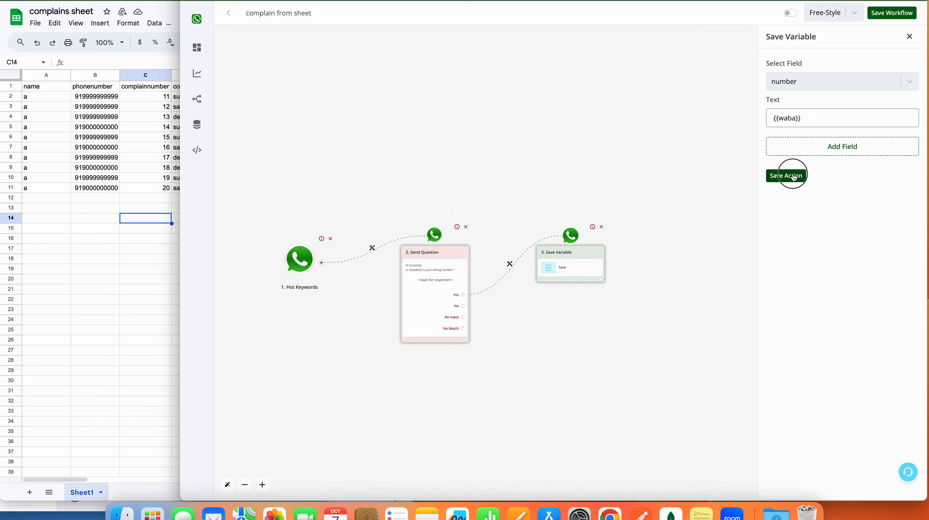
drag(464, 306, 559, 348)
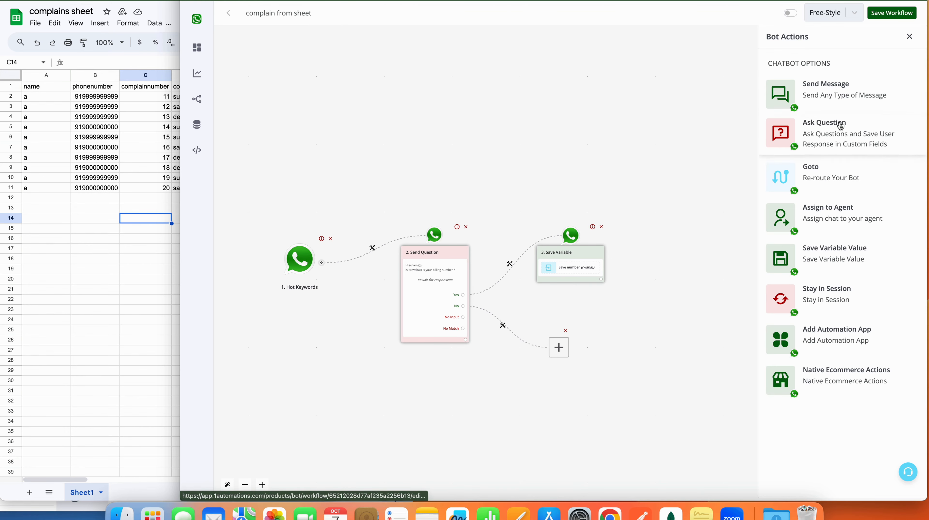
Ask the text question 'Kindly enter your billing number' on the No branch and add a following step
click(825, 126)
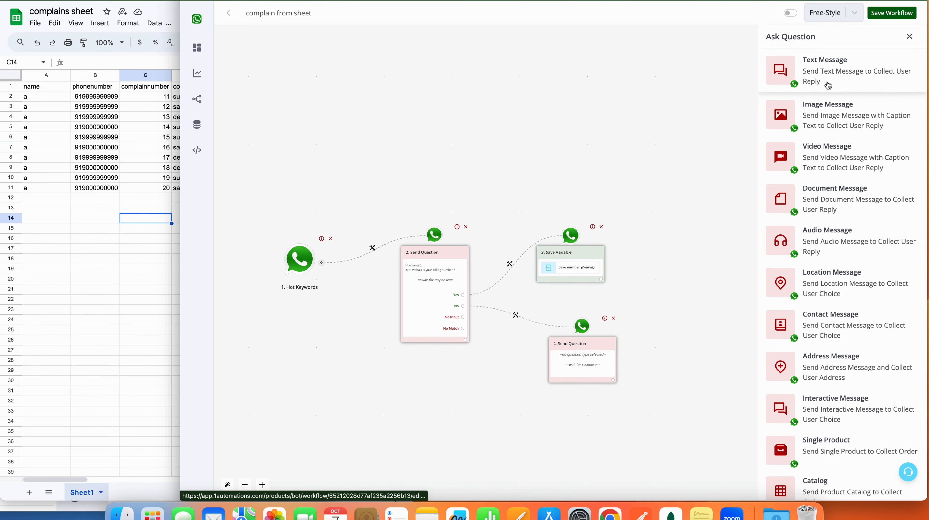
click(827, 82)
text(Kindly enter your billing number)
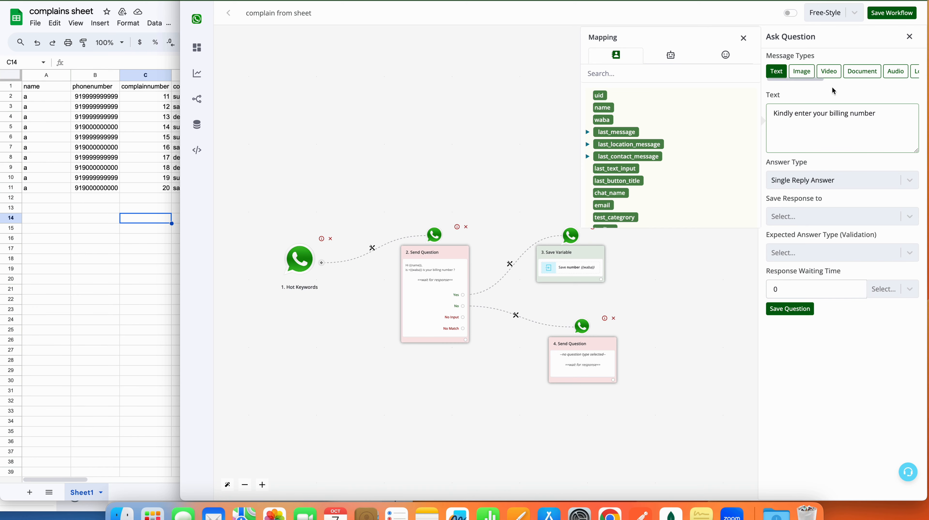
click(793, 311)
click(613, 403)
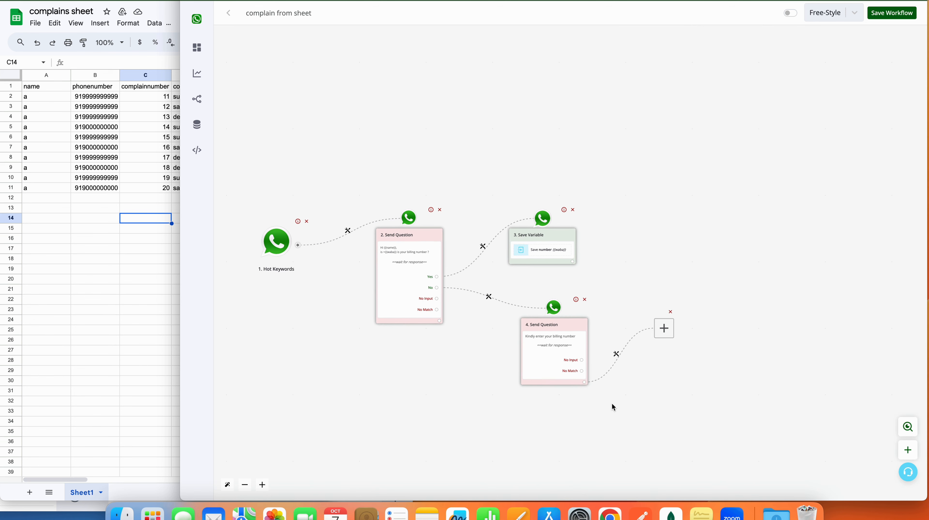
Add a Save Variable step after the billing question targeting the number field
click(548, 256)
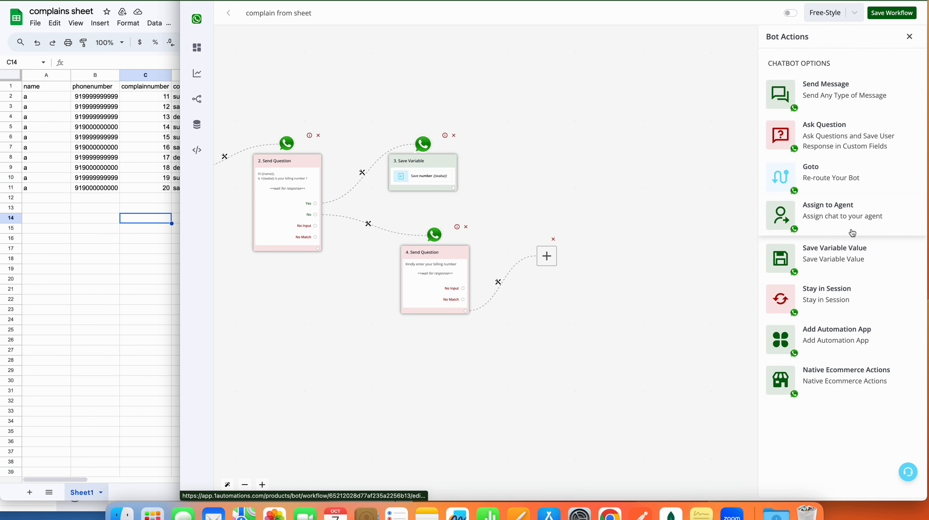
click(798, 263)
click(853, 84)
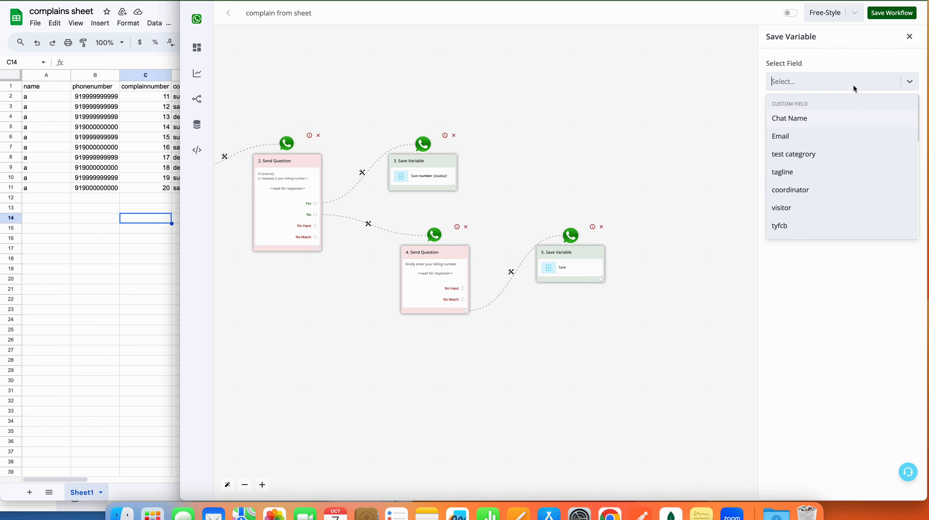
scroll(816, 188, down, 2)
scroll(817, 188, down, 5)
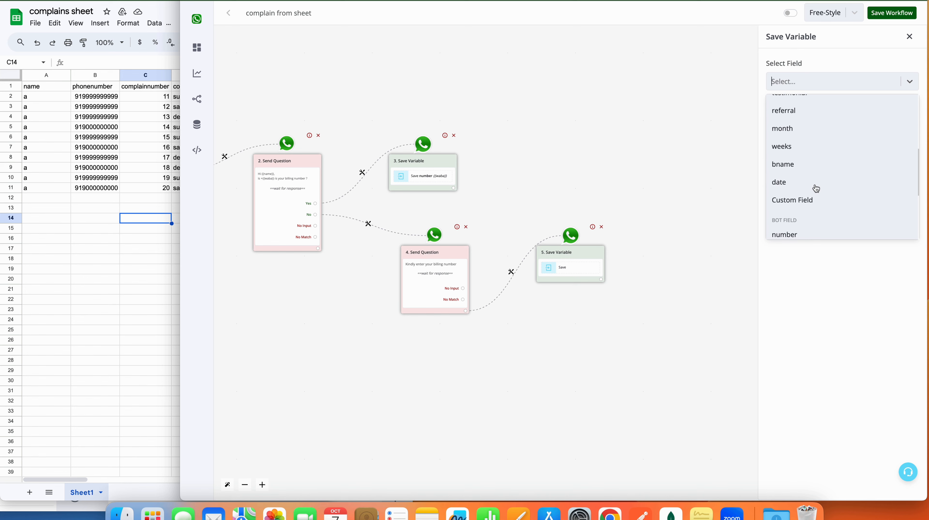
click(815, 207)
Set its value to {{last_text_input}}, save the action, and add an empty next step
click(807, 117)
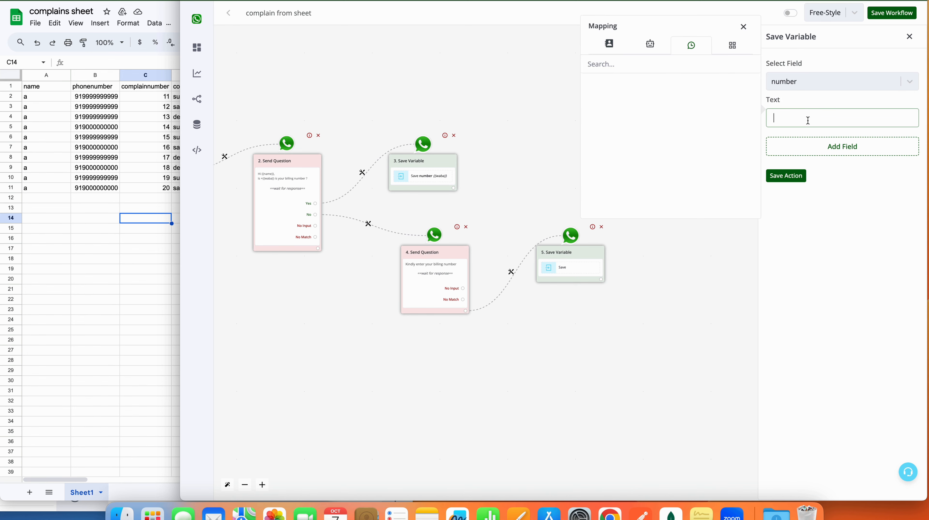
click(610, 44)
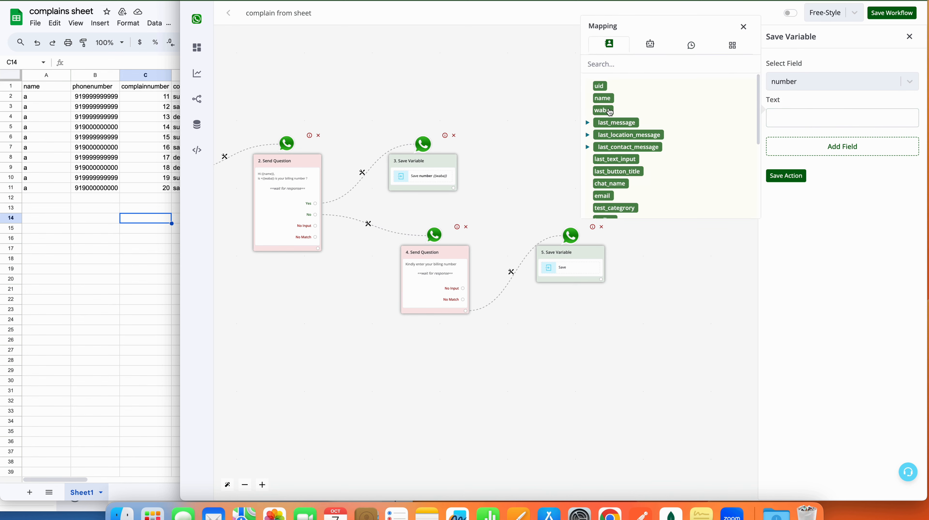
scroll(619, 186, down, 1)
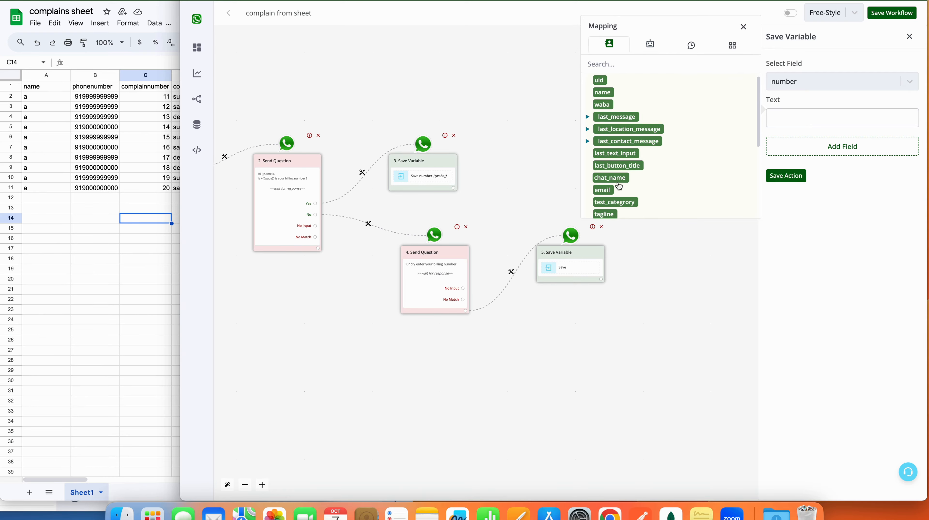
scroll(619, 186, down, 1)
click(615, 141)
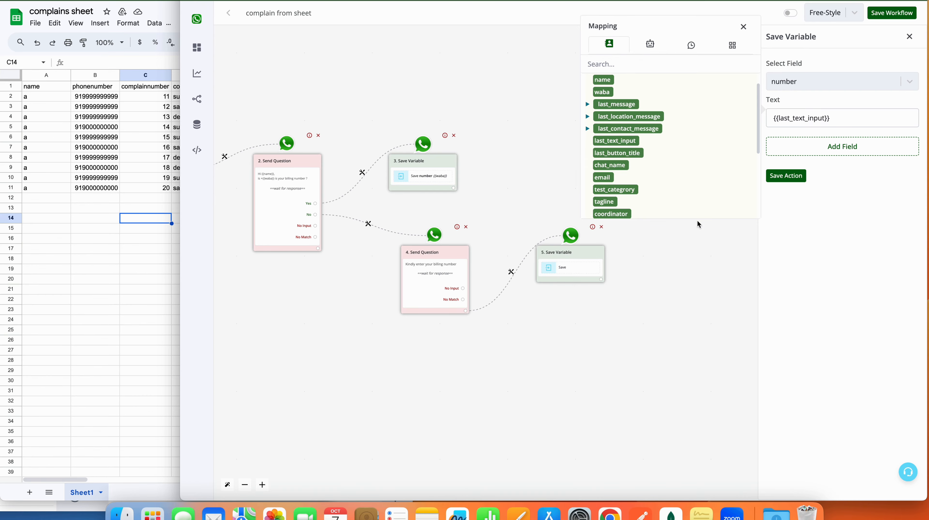
click(787, 176)
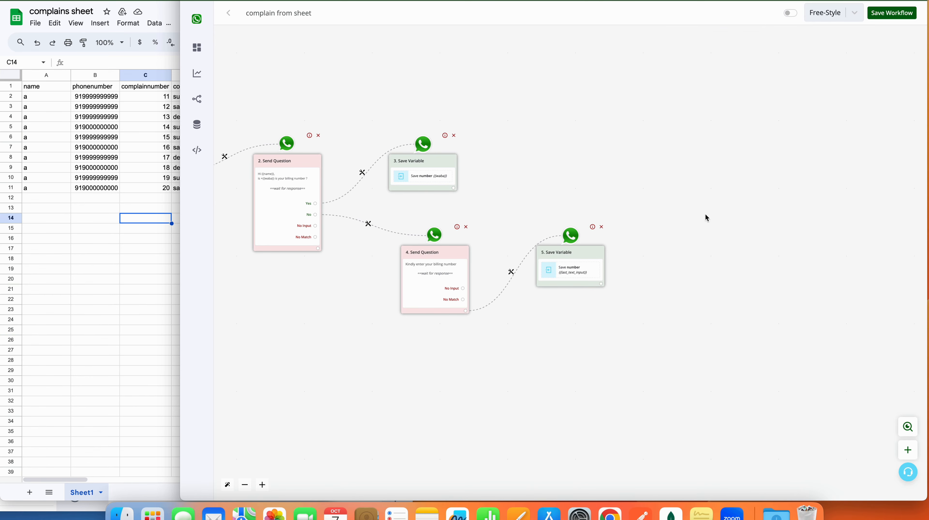
click(602, 284)
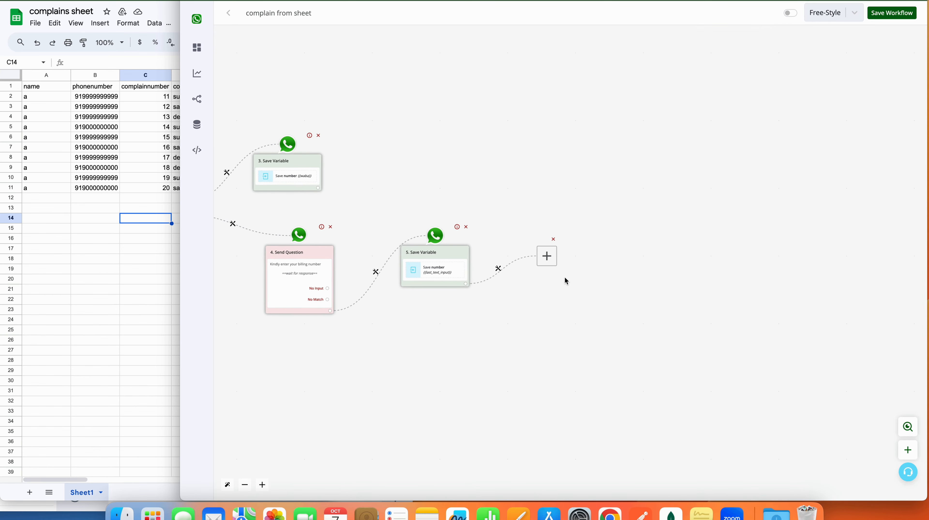
Add a Google Sheet 'Lookup Spreadsheet Rows' action as step 6 after the Save Variable step
click(553, 258)
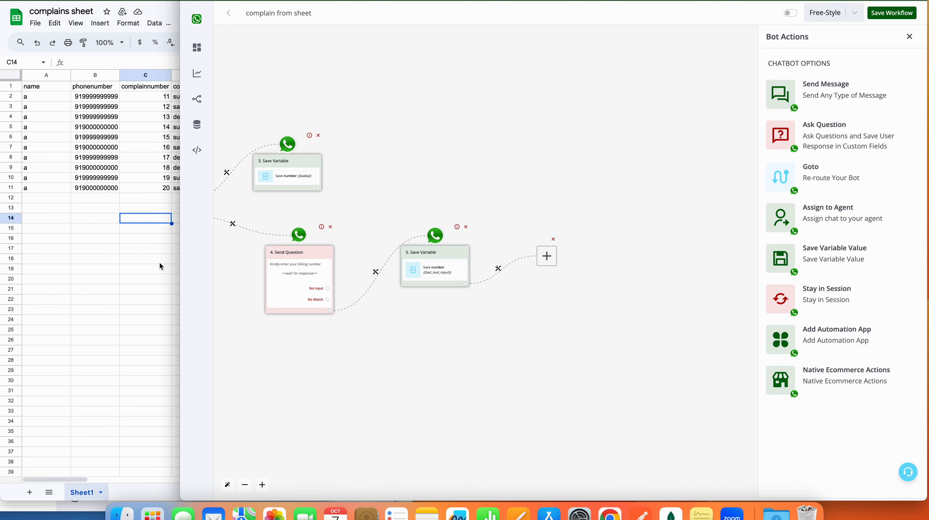
click(843, 332)
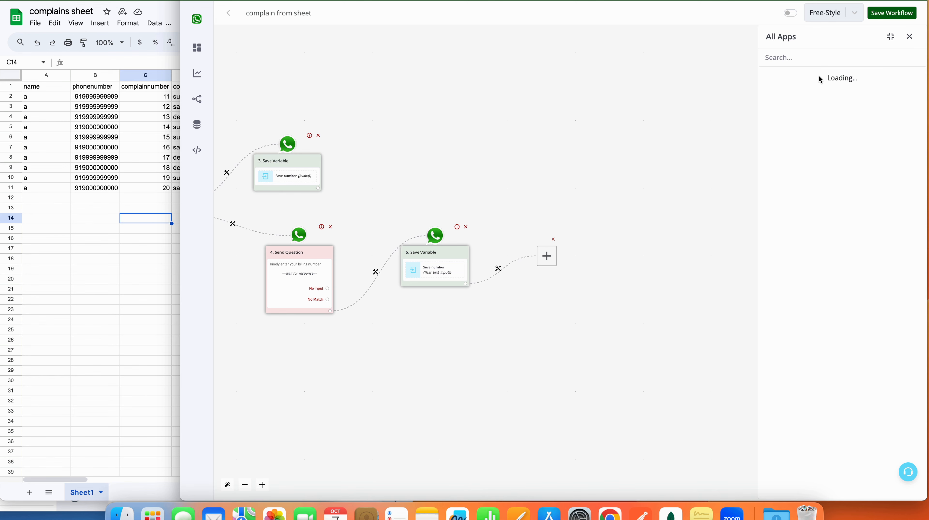
click(811, 59)
text(sheet)
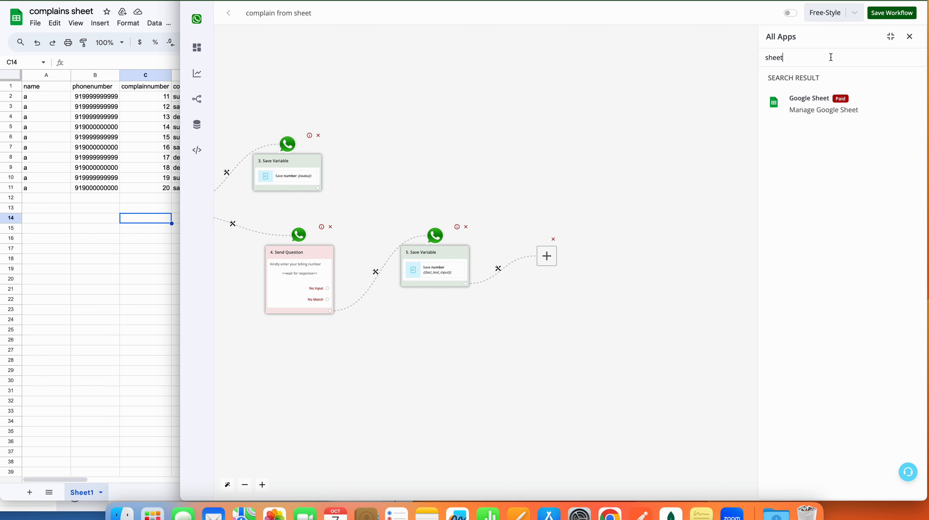
click(855, 103)
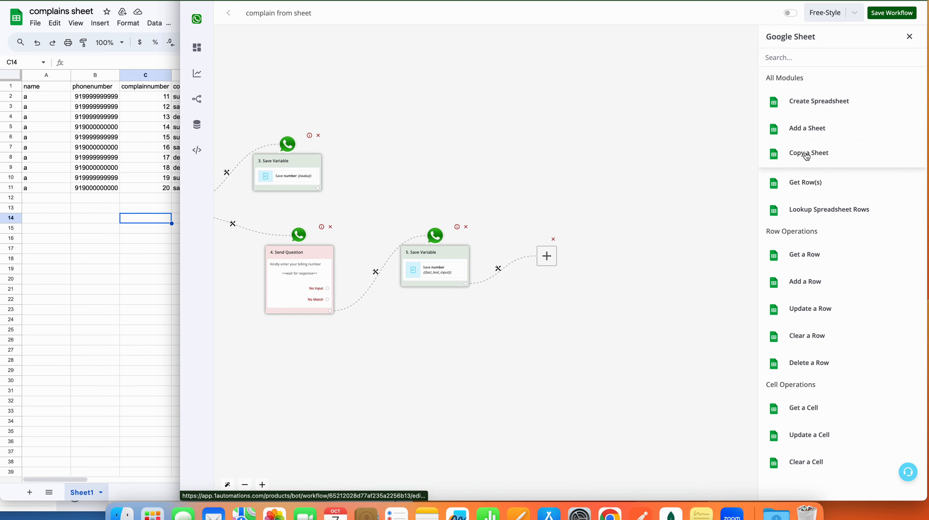
click(827, 214)
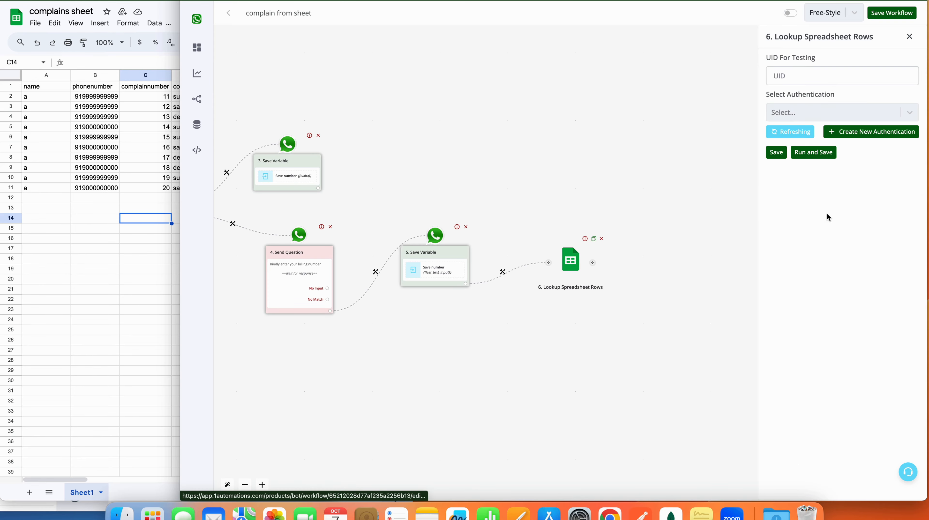
click(802, 111)
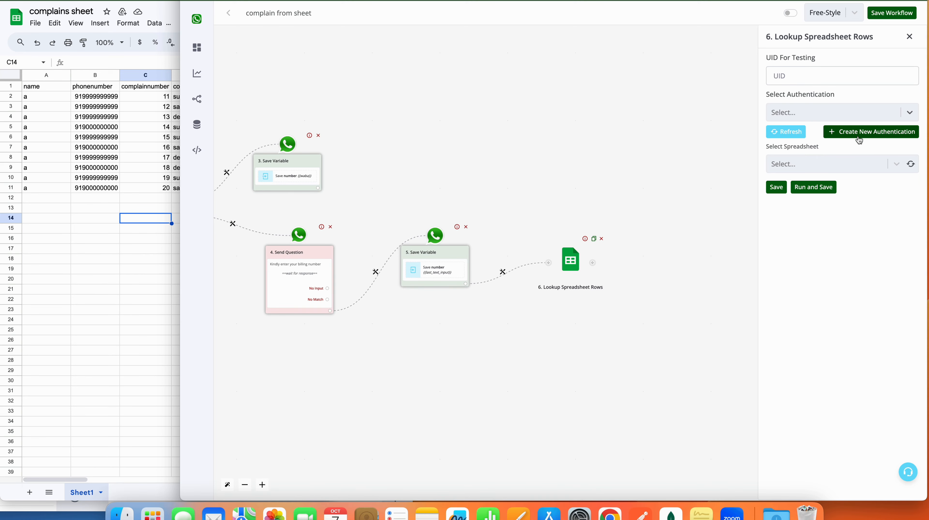
Connect the lookup to a saved Google authentication, spreadsheet 'complains sheet' and Sheet1
click(849, 116)
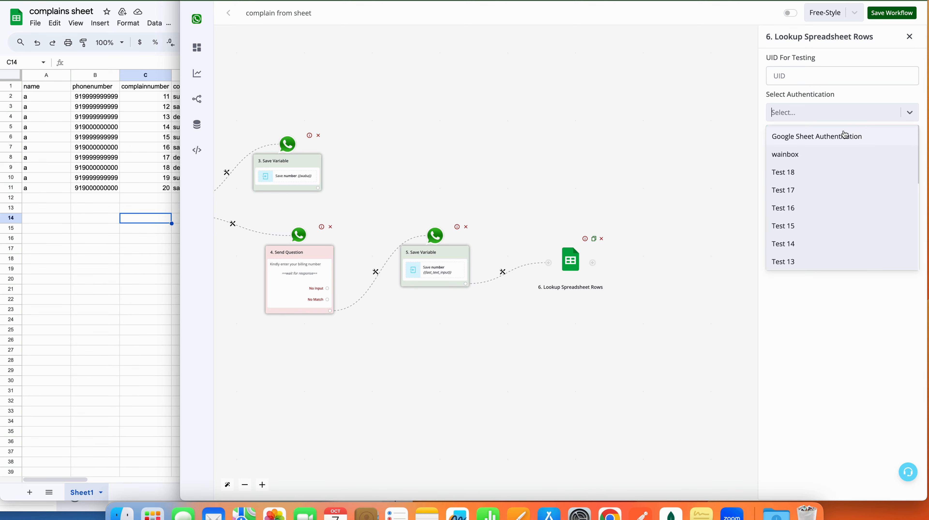
click(818, 157)
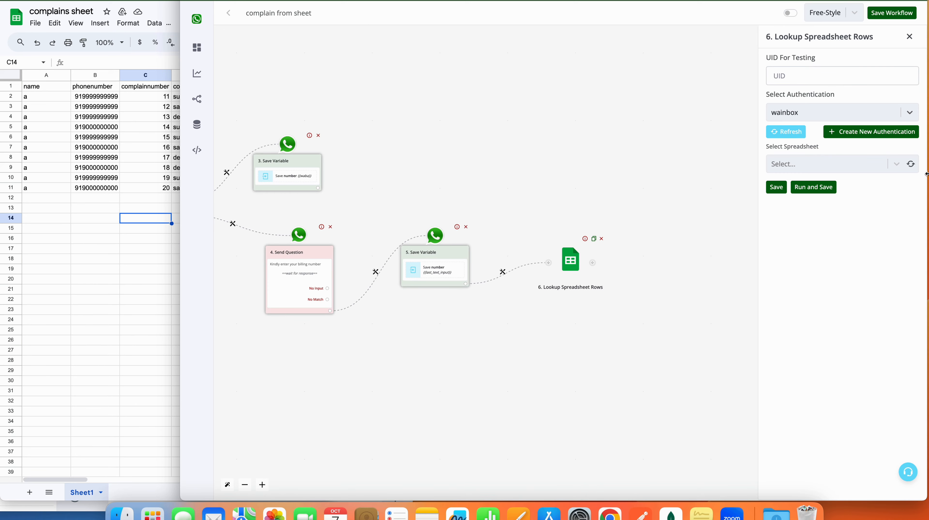
click(917, 165)
click(913, 165)
click(881, 162)
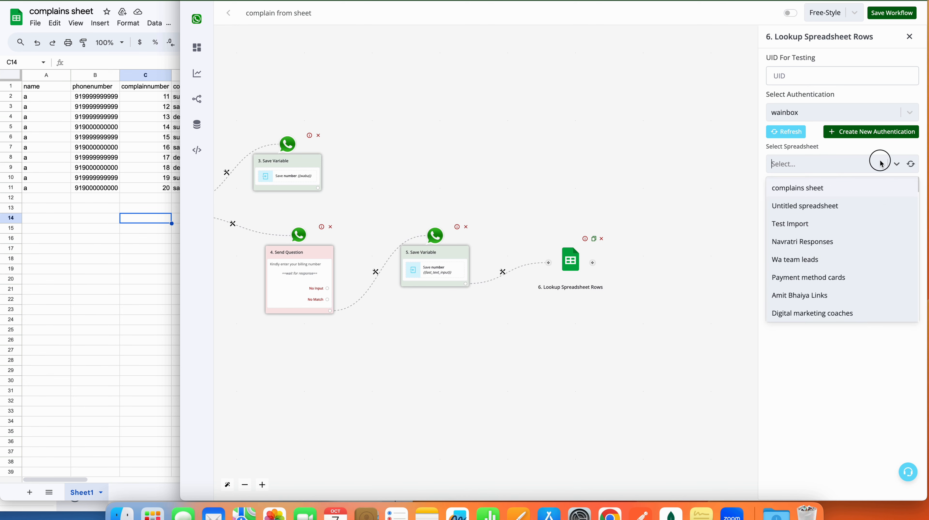
click(850, 189)
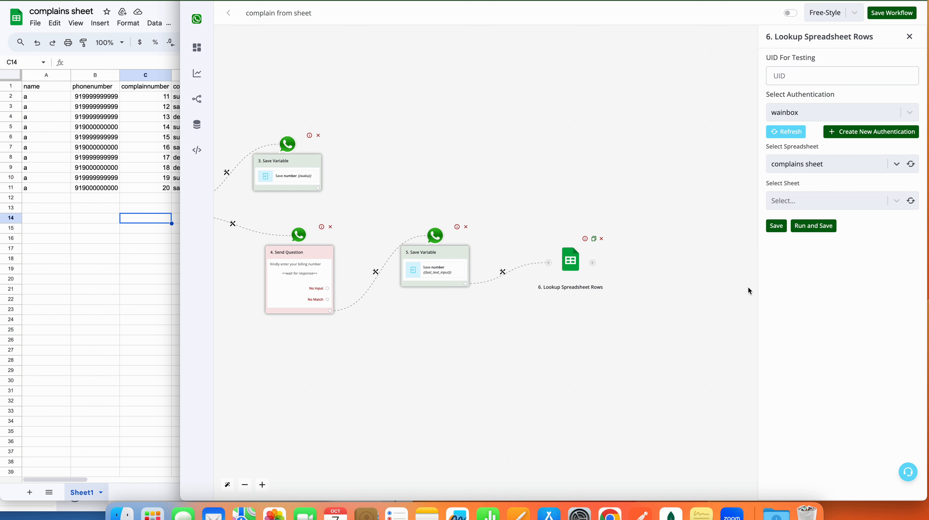
click(912, 201)
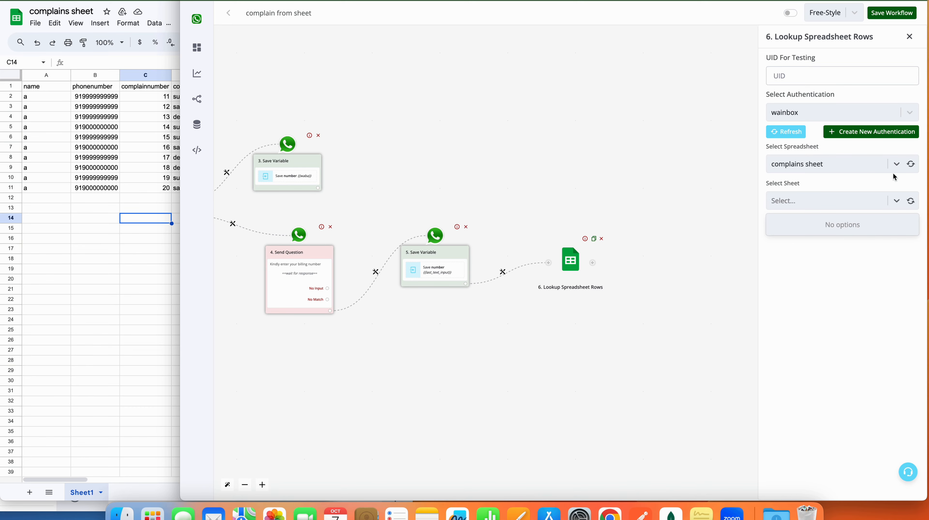
click(896, 203)
click(896, 202)
click(873, 220)
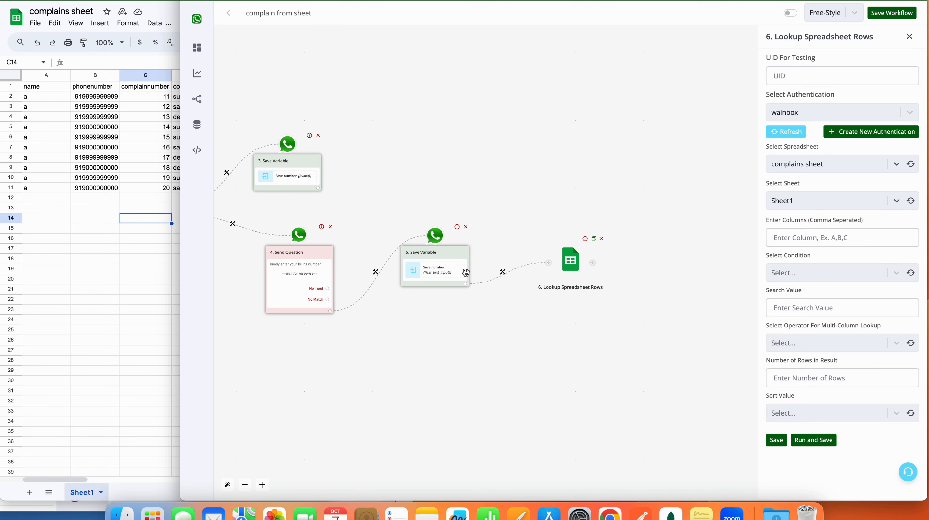
Search column B with the condition Equal to (Number)
click(812, 238)
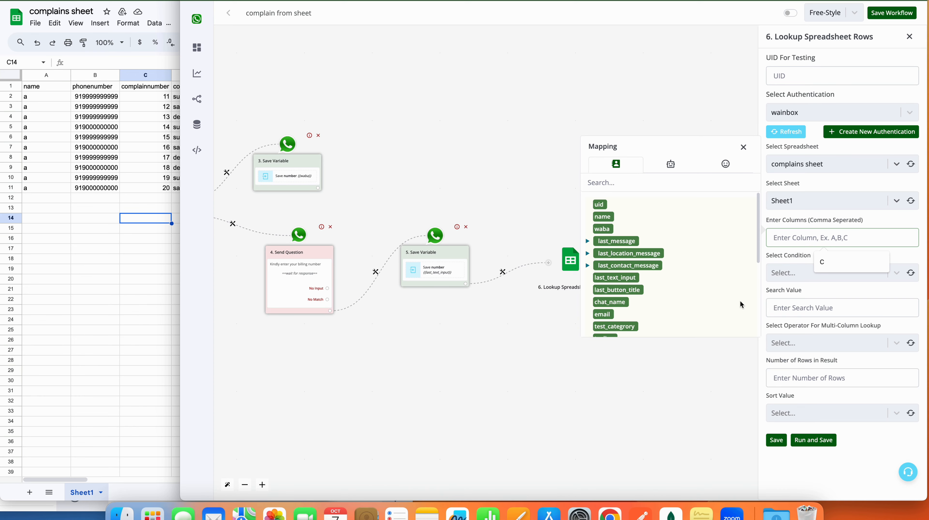
text(B)
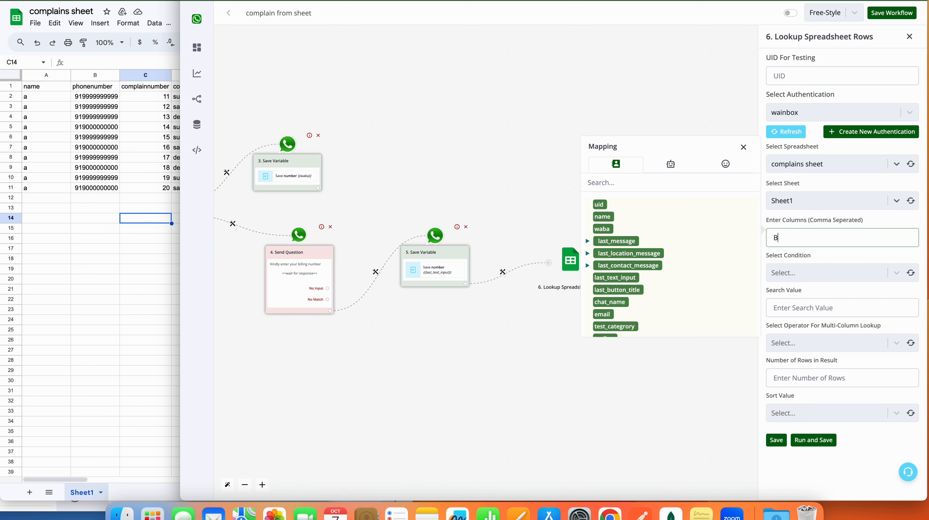
click(794, 273)
scroll(806, 359, down, 3)
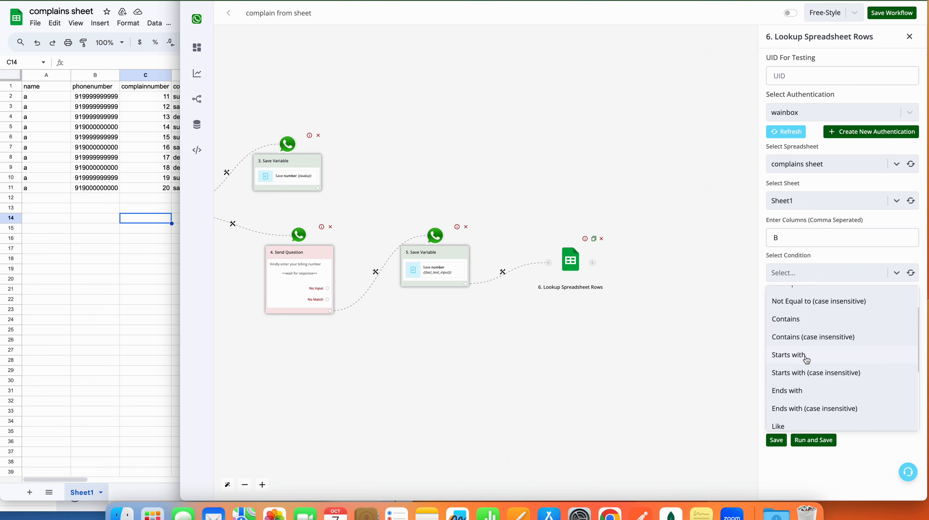
scroll(807, 360, down, 6)
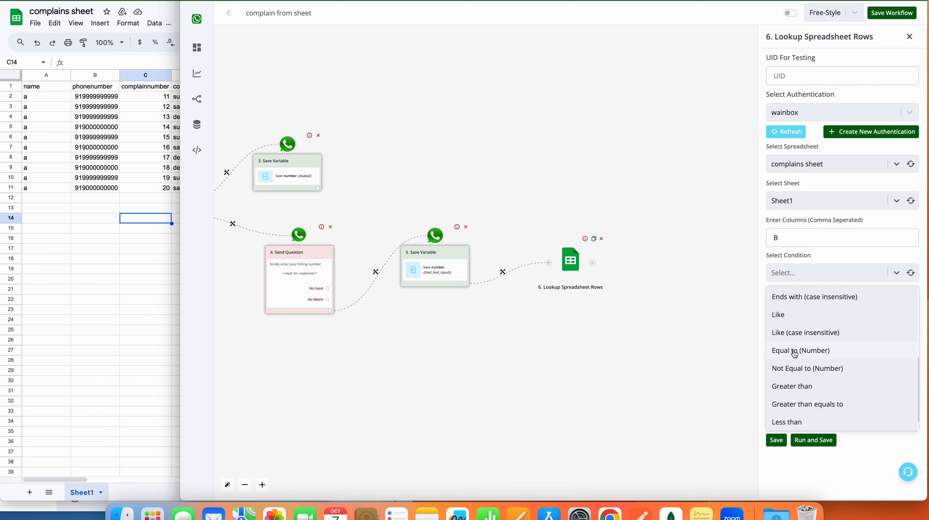
scroll(812, 354, up, 5)
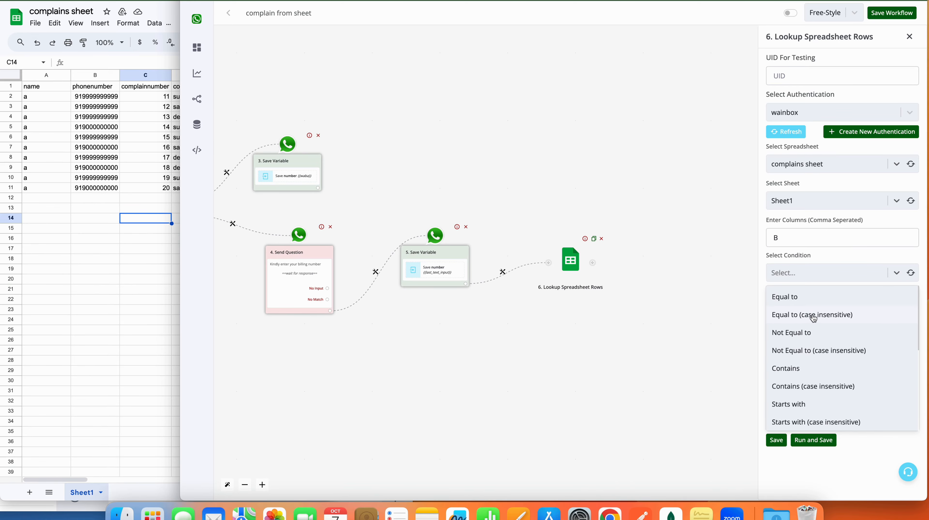
scroll(805, 332, down, 5)
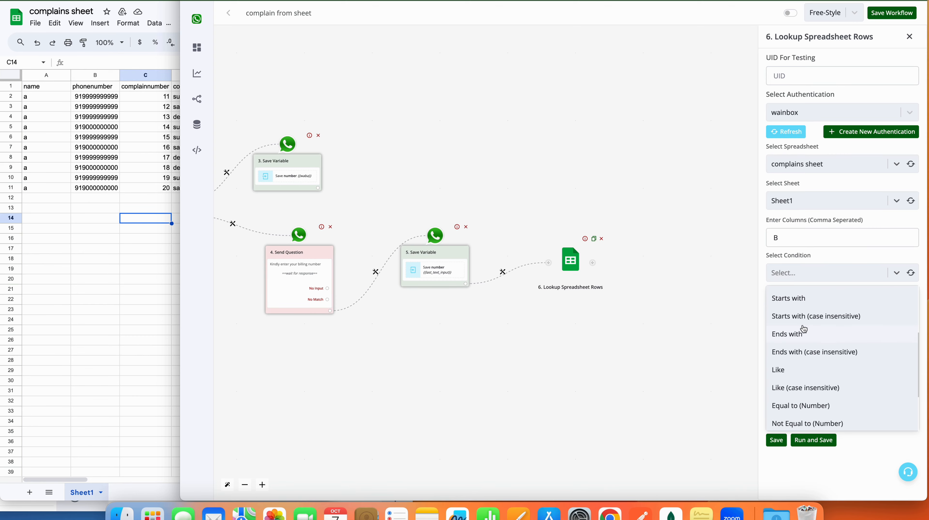
click(808, 363)
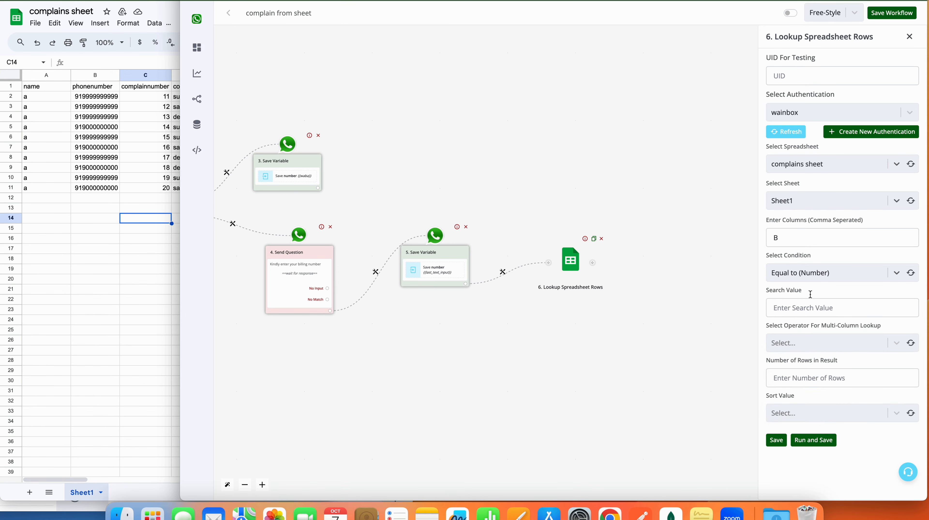
Set the search value to {{BTF.number}} and combine column matches with OR
click(814, 308)
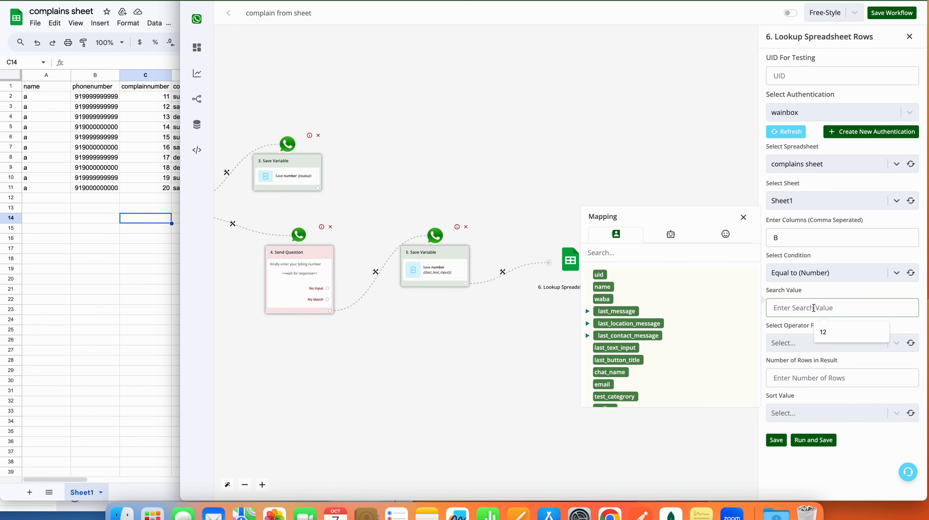
click(675, 234)
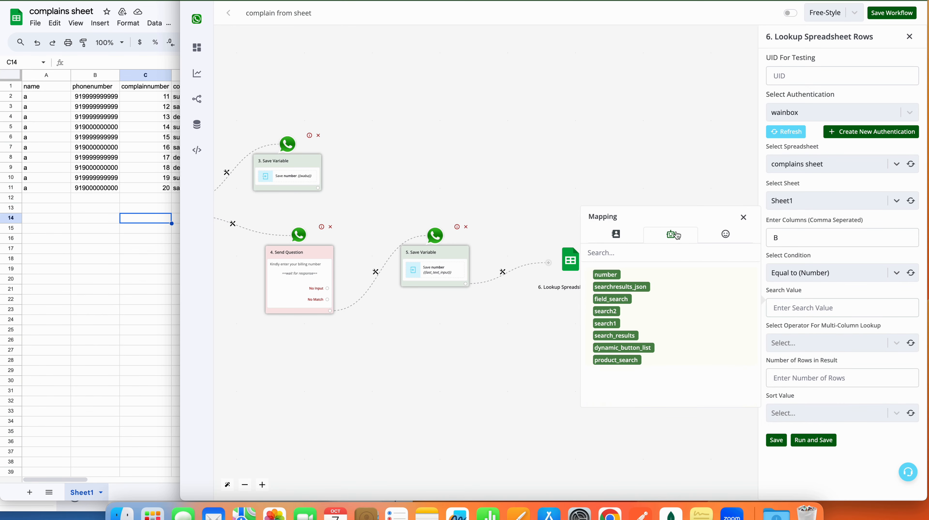
click(616, 275)
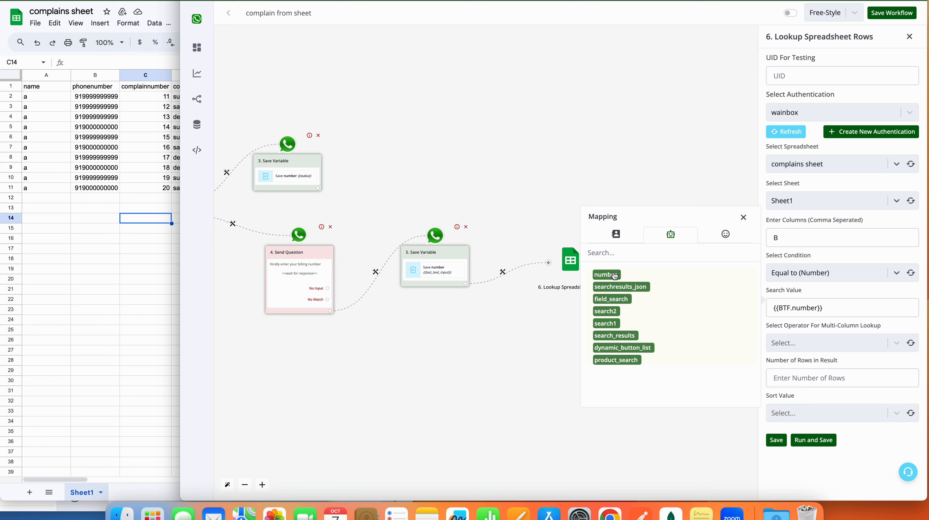
triple_click(834, 309)
click(873, 343)
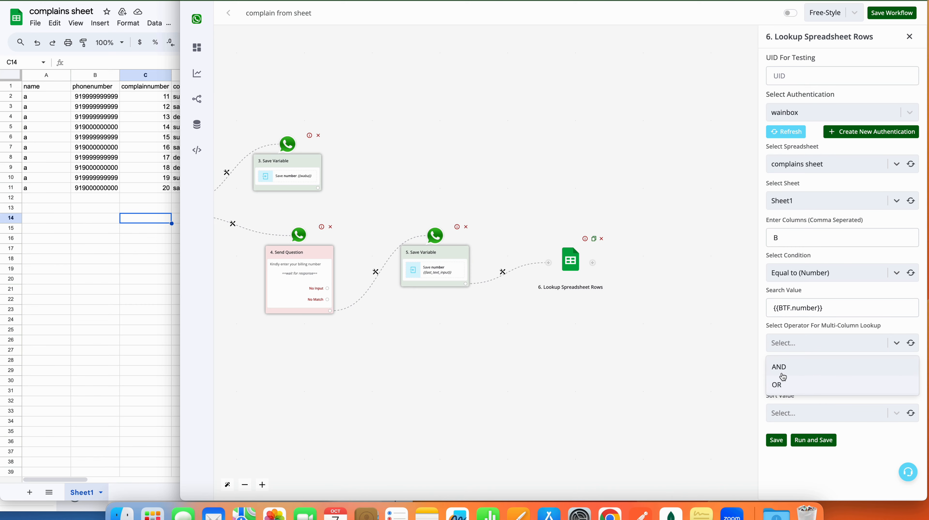
click(783, 387)
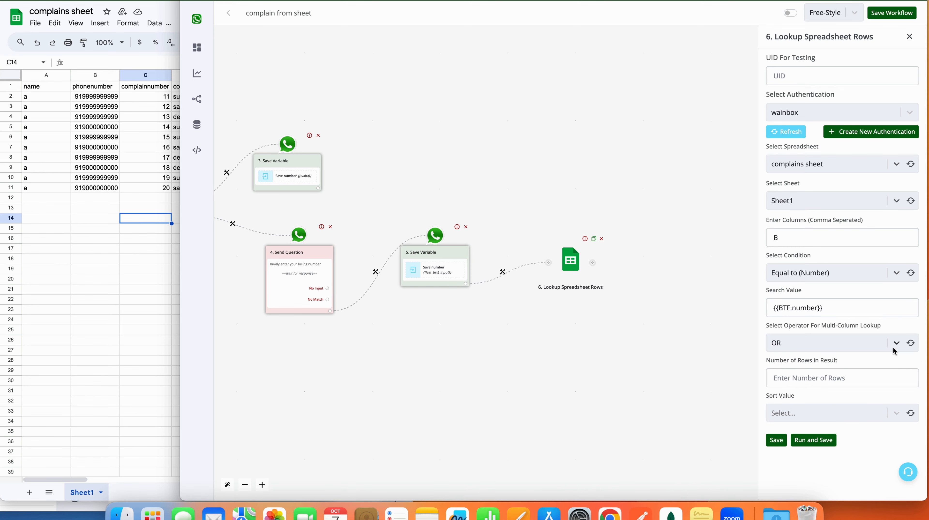
Set the number of rows to return to 10
click(831, 377)
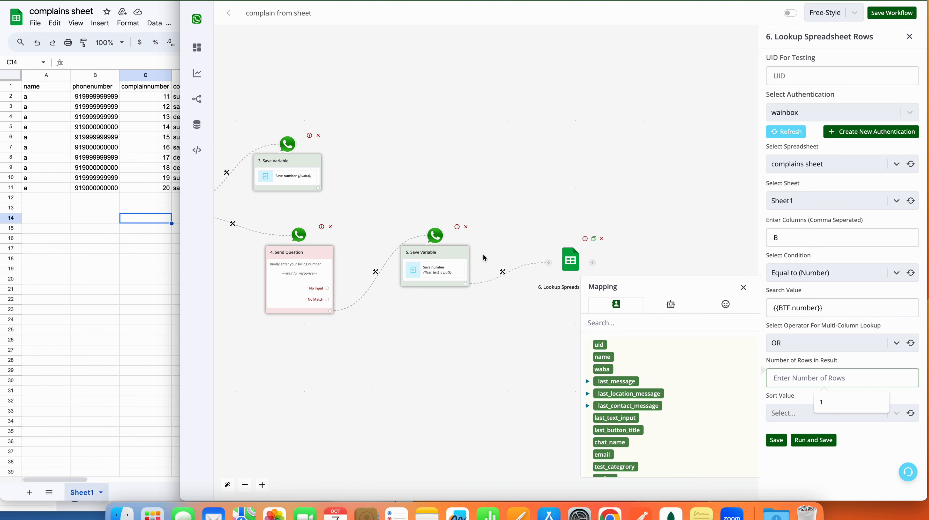
text(5)
key(BackSpace)
text(10)
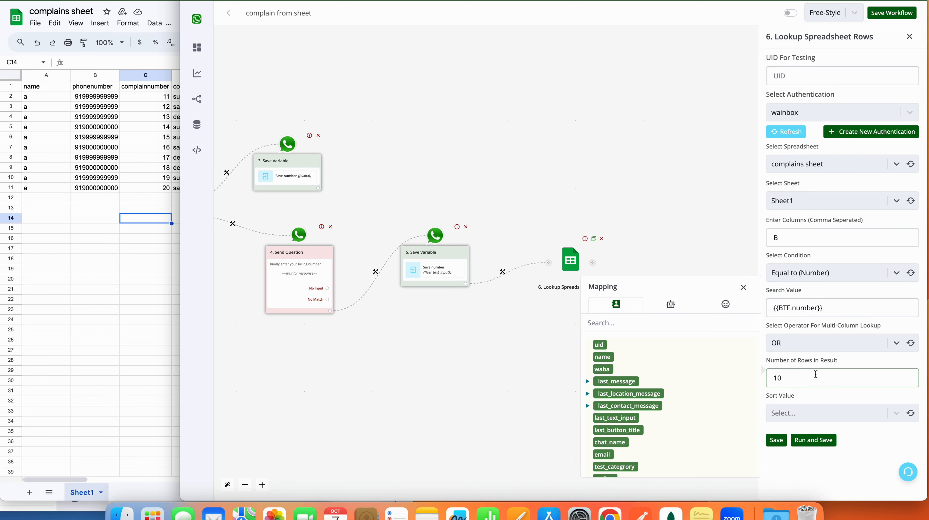
Sort the lookup results from the Bottom, checking complaint numbers C2–C7 in the spreadsheet
click(805, 408)
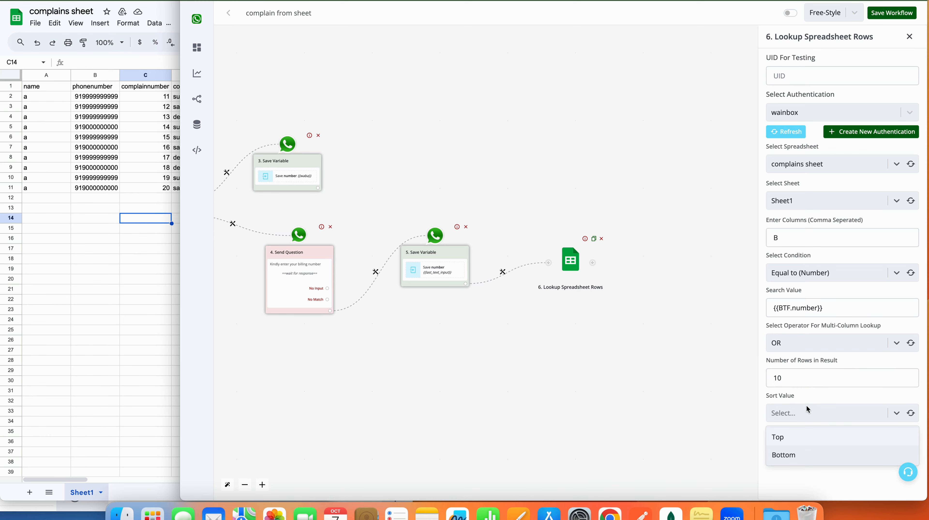
click(90, 197)
key(Up)
key(Up)
key(Up)
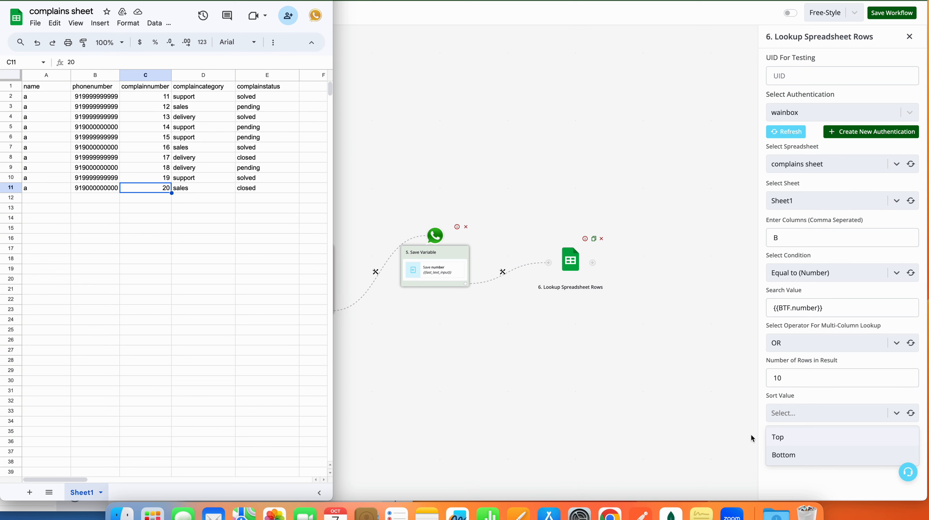
click(792, 461)
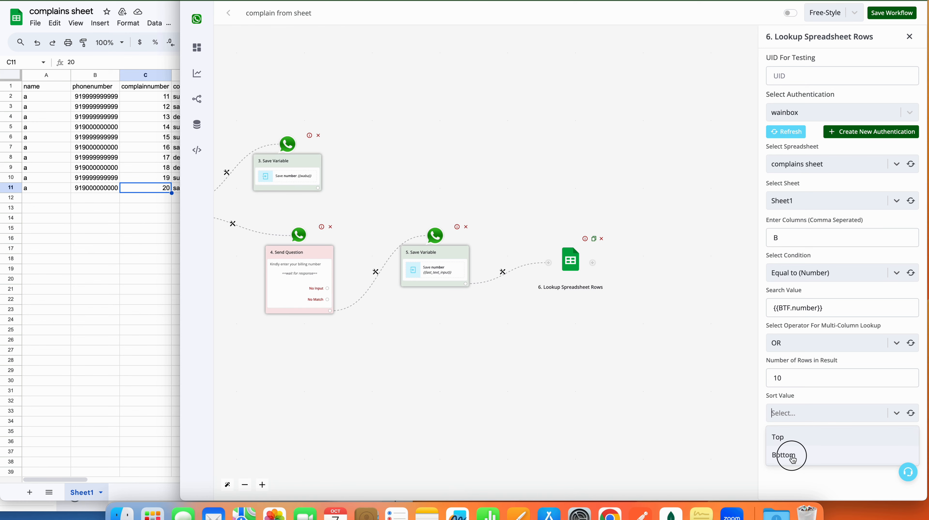
click(793, 459)
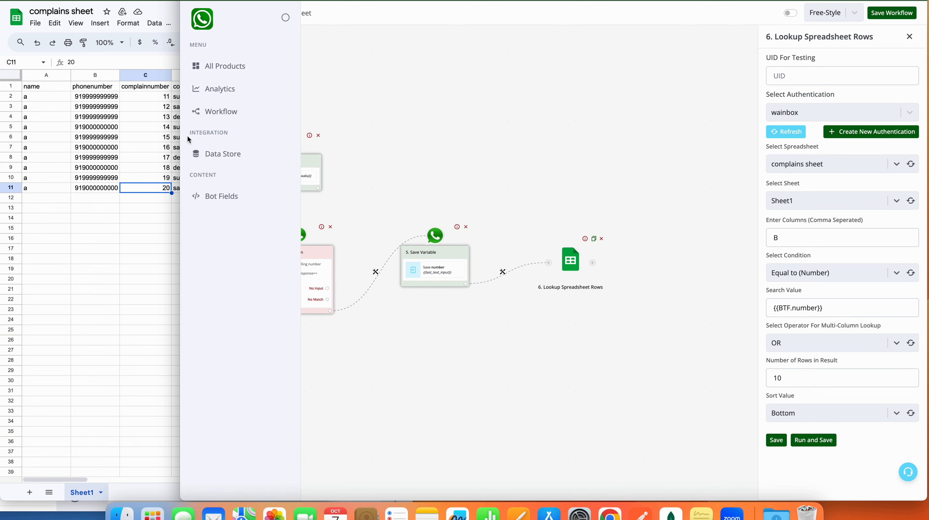
click(144, 97)
drag(144, 93, 142, 148)
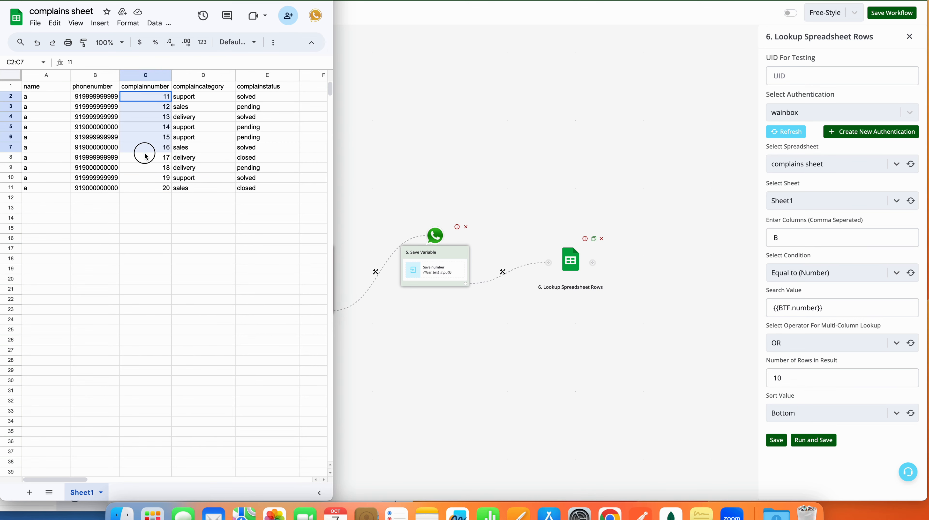
click(799, 421)
click(799, 420)
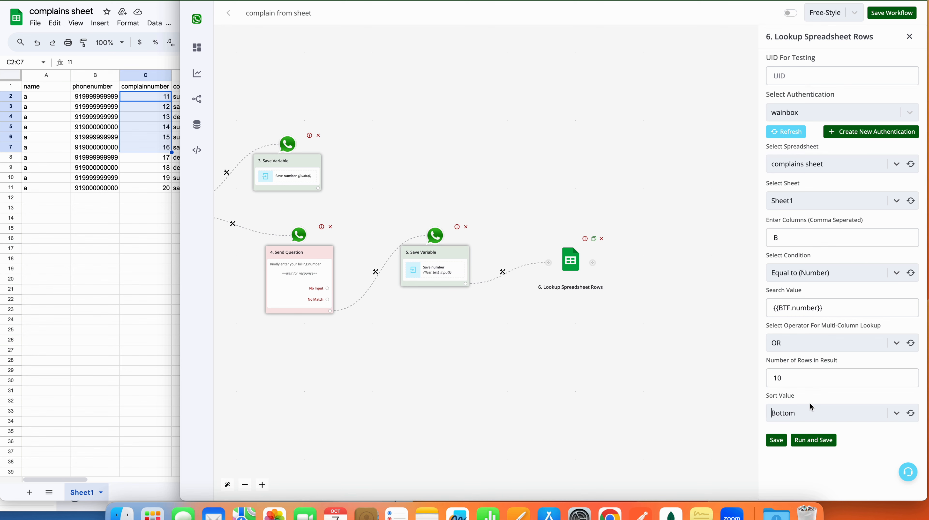
drag(842, 311, 769, 307)
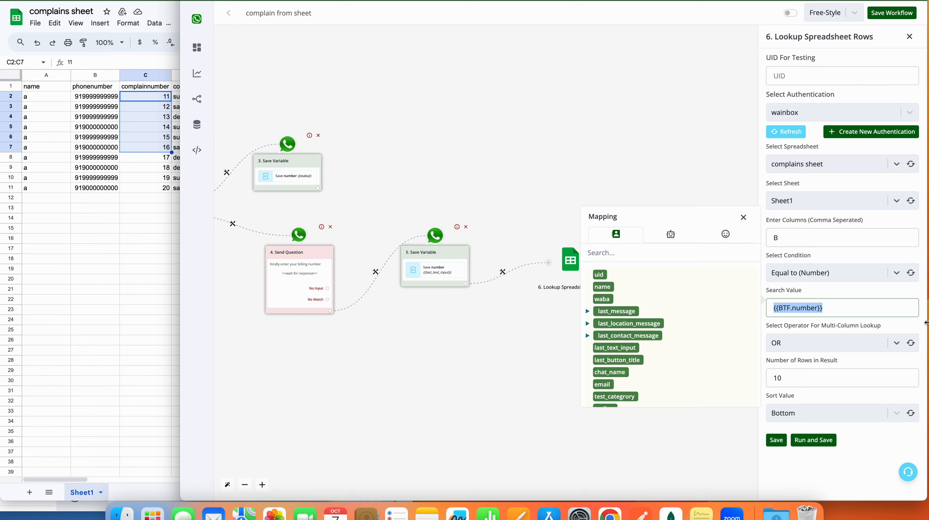
Test-run the lookup with a sample phone number and inspect the 6 returned rows
key(BackSpace)
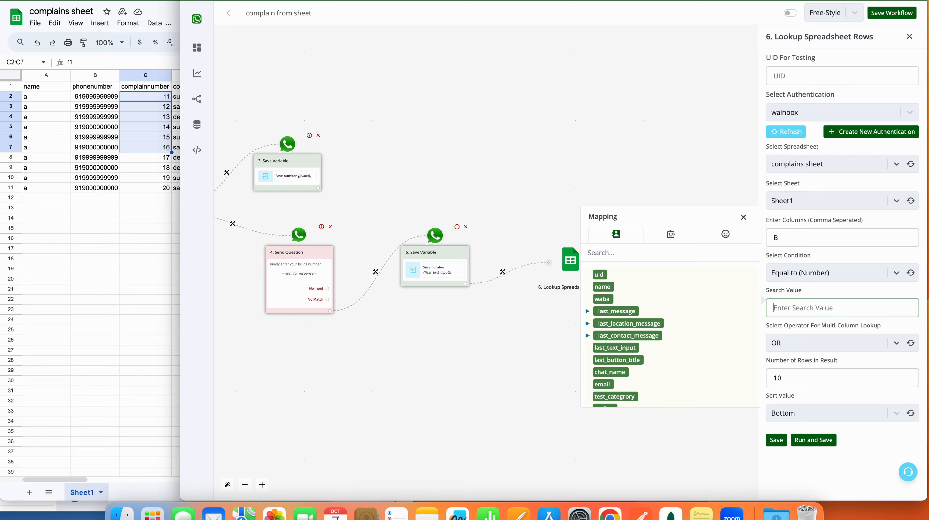
text(9199999999)
key(shift+Left)
key(shift+Left)
key(shift+Left)
key(shift+Left)
key(shift+Left)
key(shift+Left)
key(shift+Left)
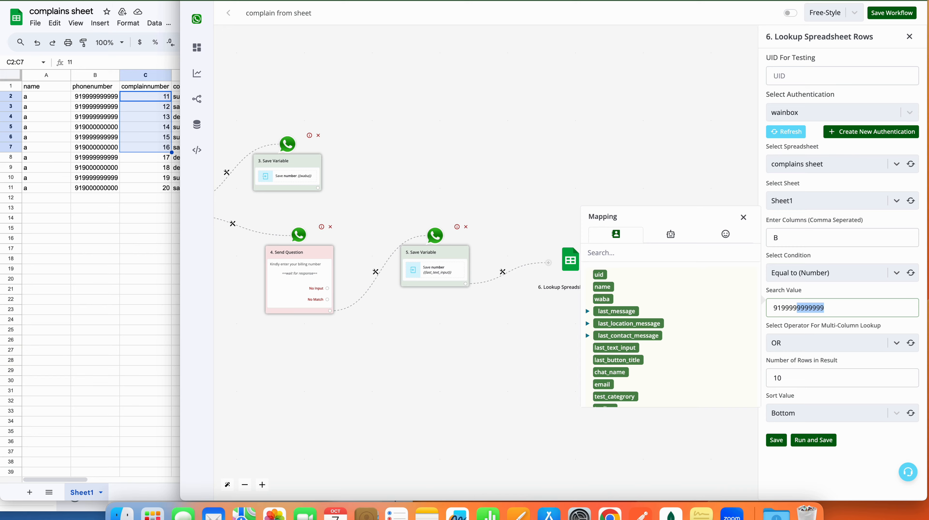
key(Left)
key(BackSpace)
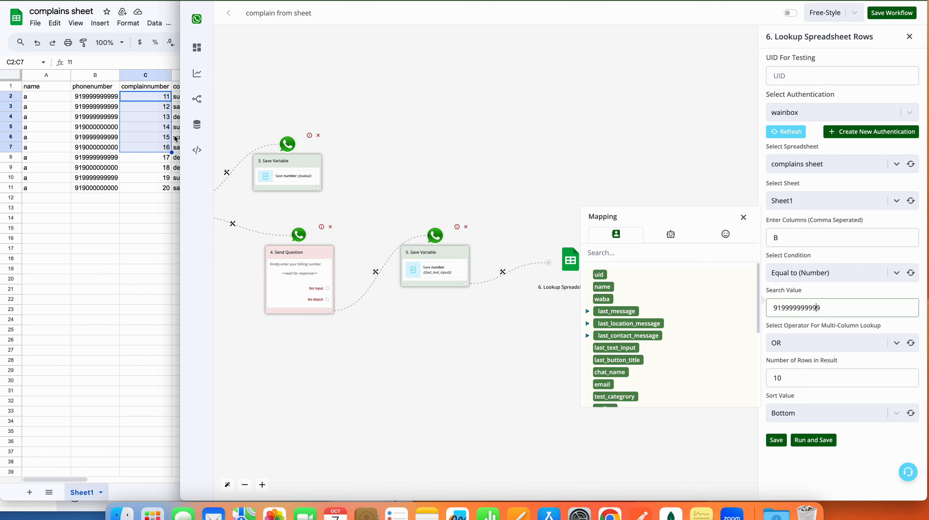
click(832, 441)
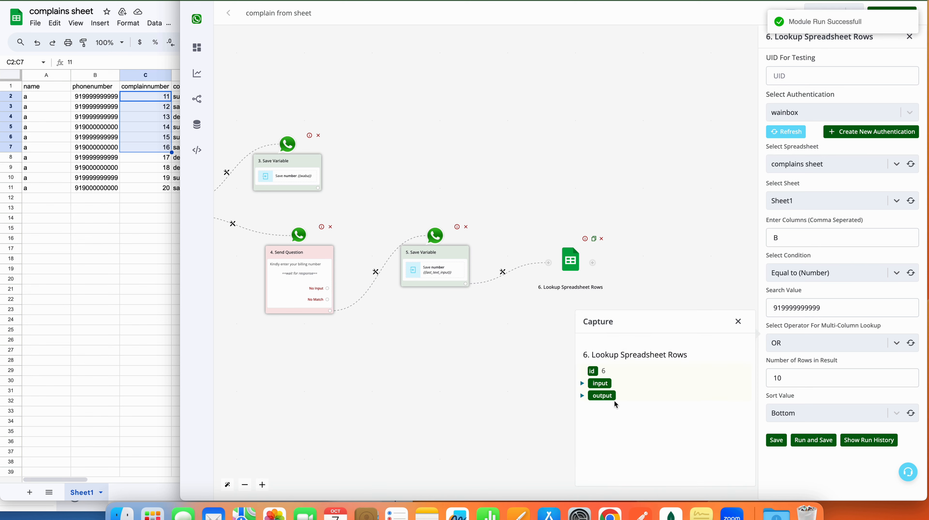
click(582, 396)
click(587, 420)
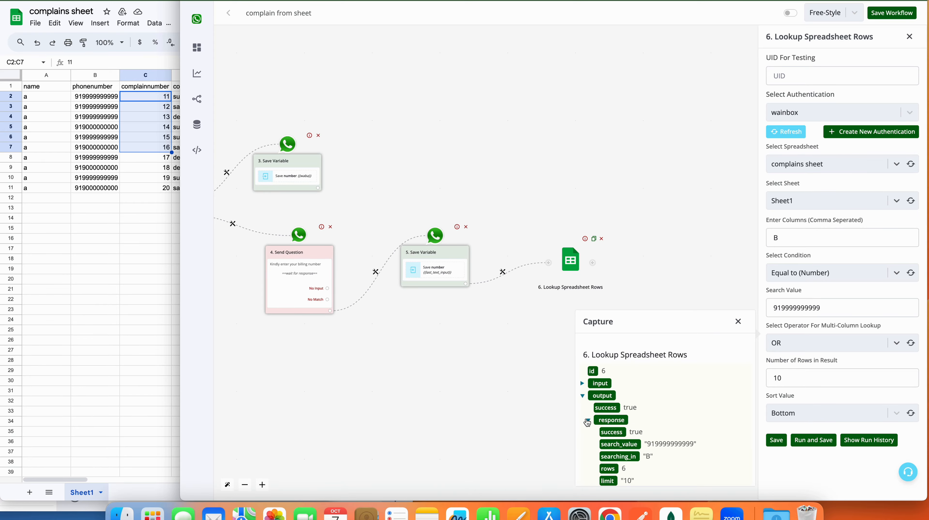
scroll(639, 474, down, 1)
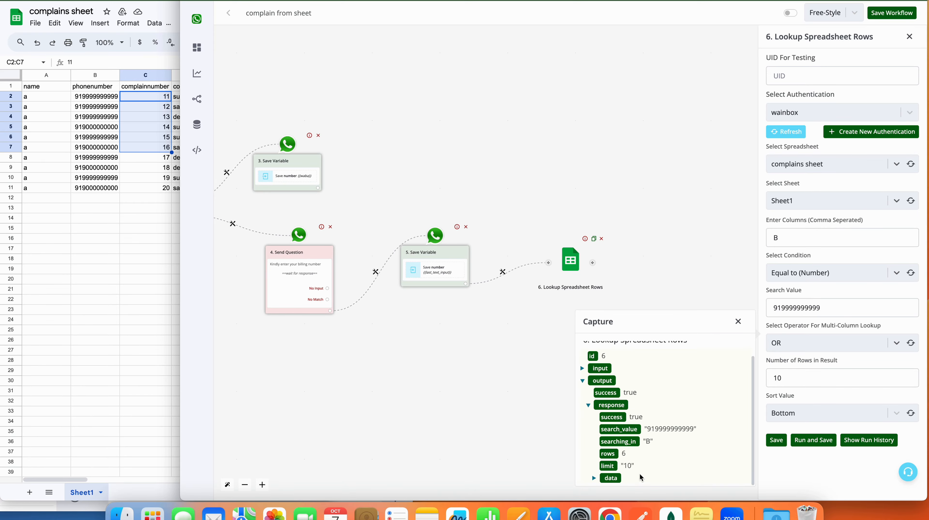
click(596, 479)
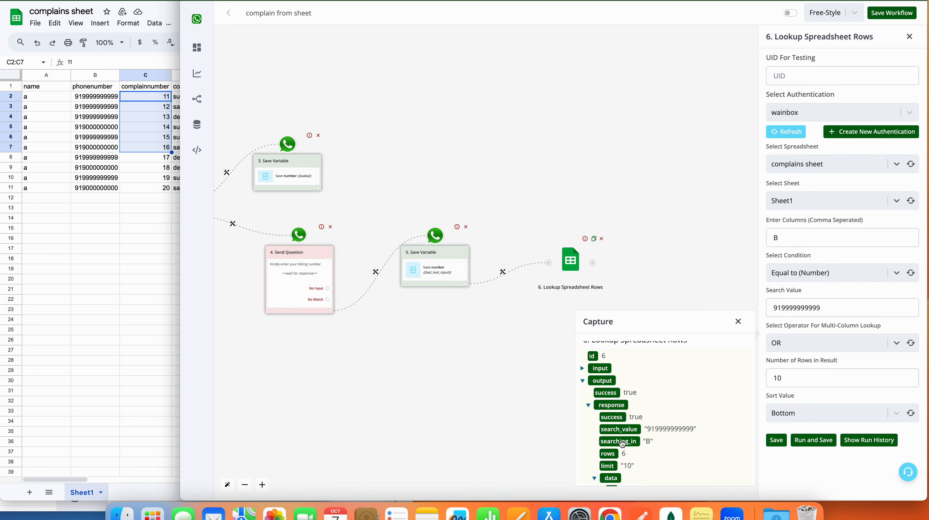
scroll(635, 393, down, 5)
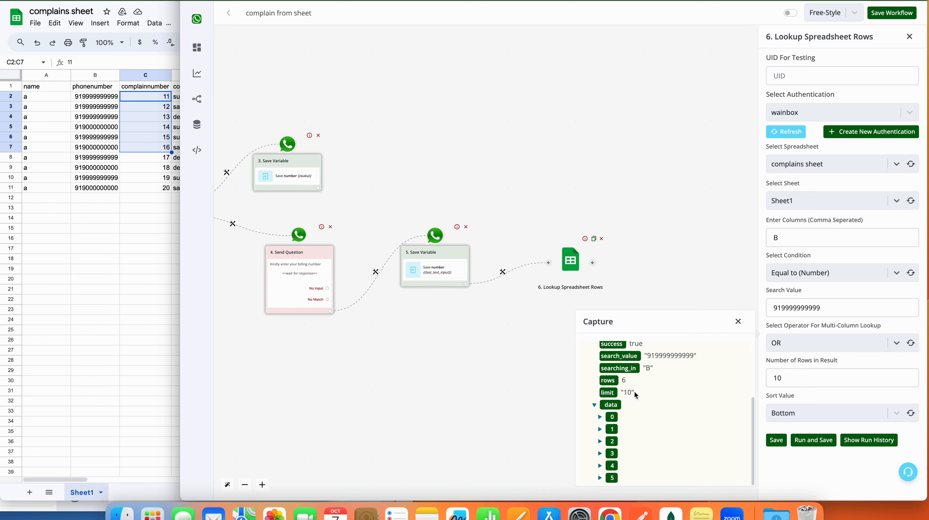
click(739, 322)
Restore {{BTF.number}} as the search value, save the lookup, and add a new step after it
double_click(799, 312)
key(BackSpace)
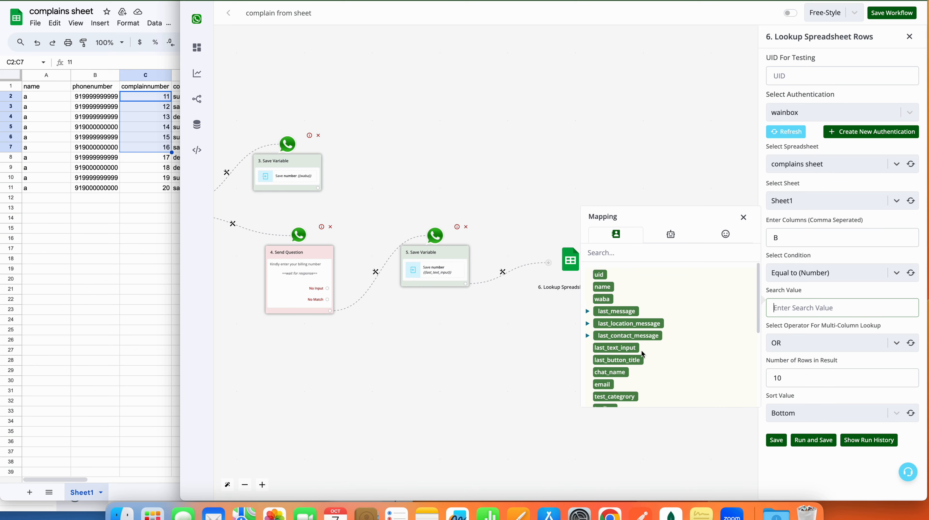
click(669, 232)
click(607, 275)
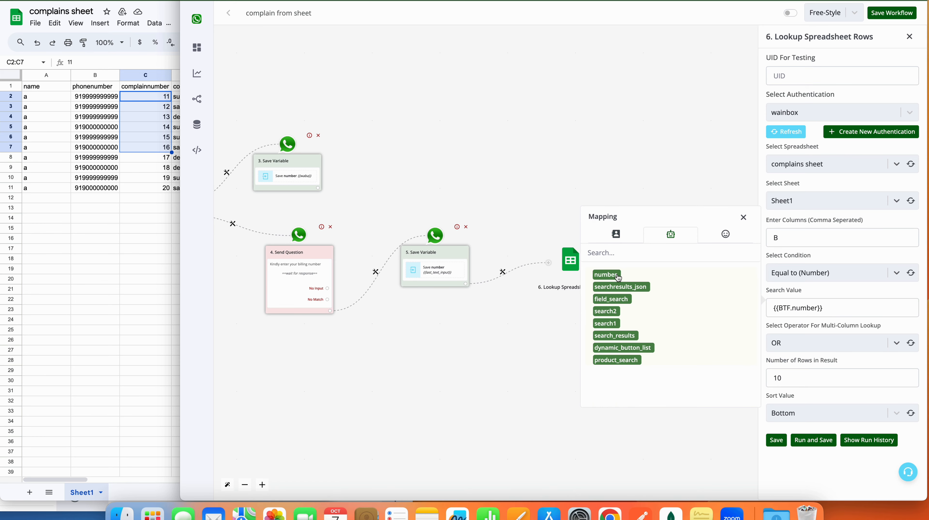
triple_click(833, 306)
click(777, 440)
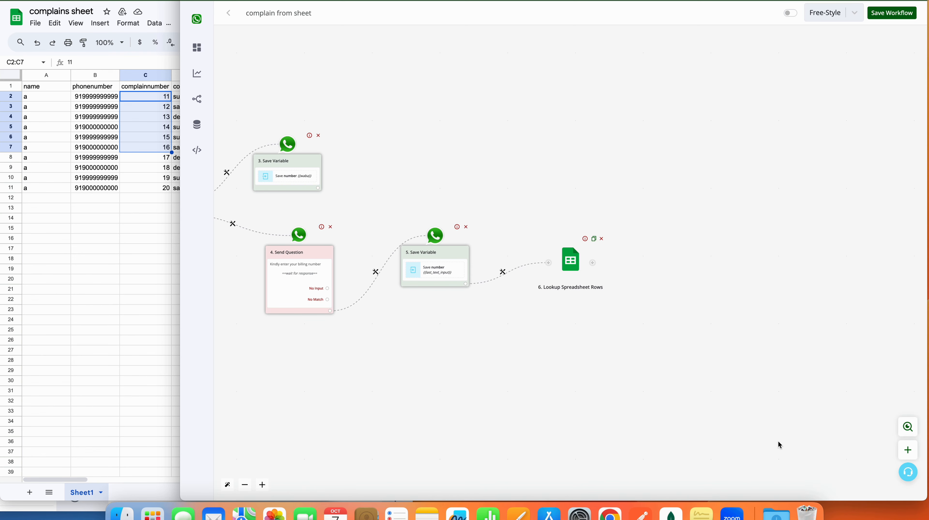
click(593, 263)
click(547, 263)
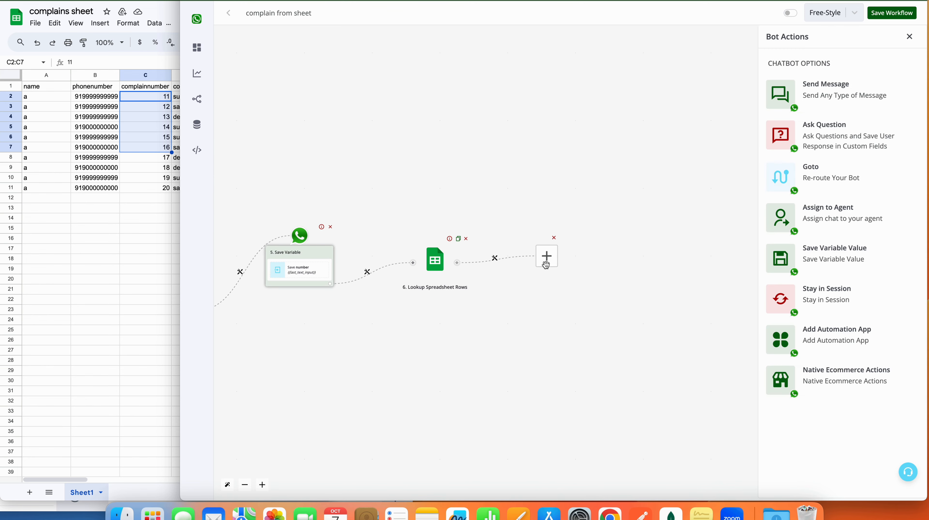
Add a Save Variable step and choose search1 as the field to save
click(836, 257)
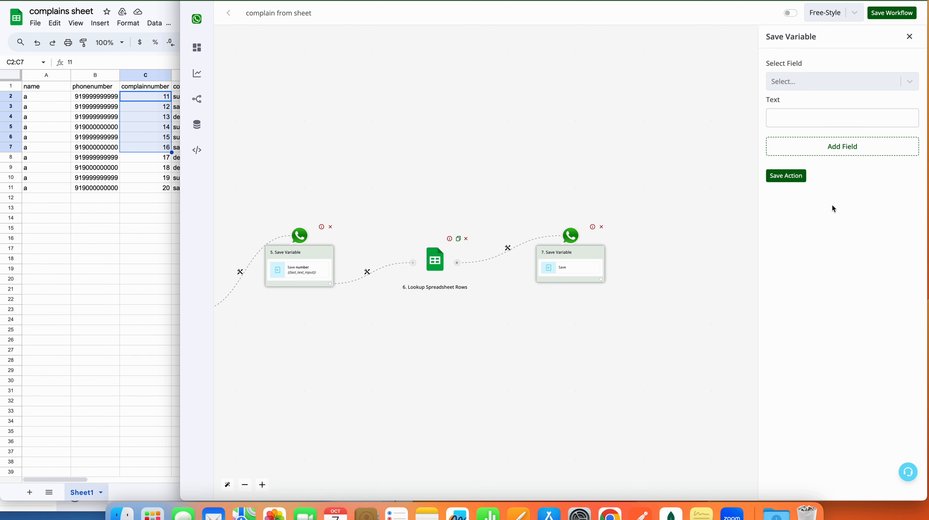
click(828, 83)
click(828, 84)
click(823, 114)
click(822, 82)
scroll(814, 175, down, 5)
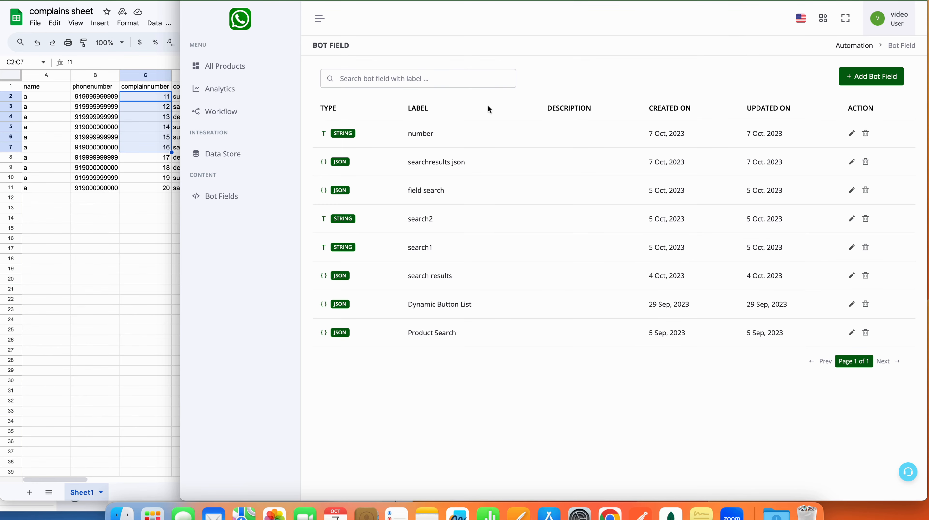
drag(428, 243, 429, 218)
double_click(348, 217)
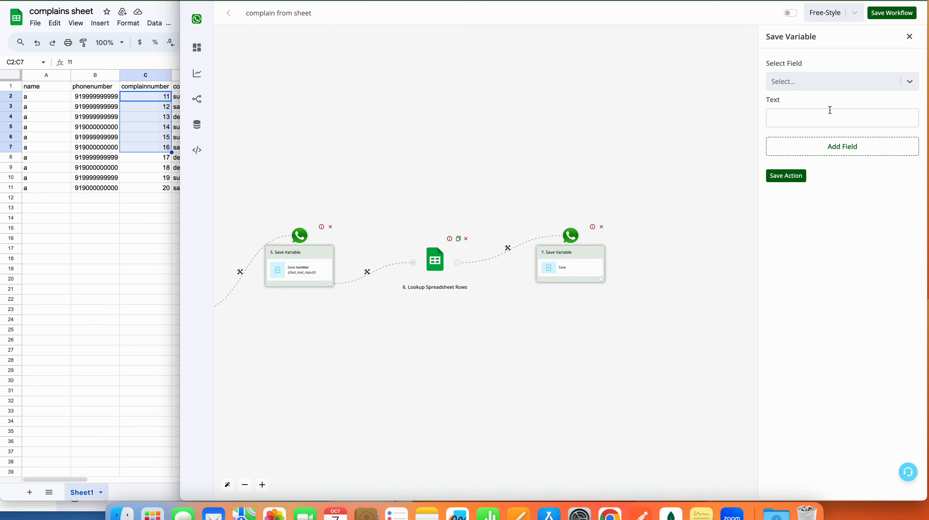
click(829, 87)
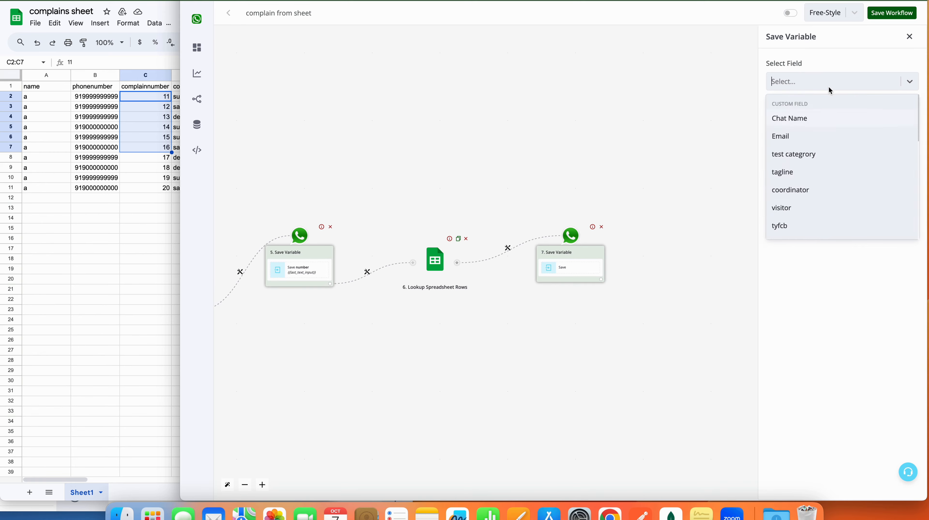
scroll(824, 211, down, 10)
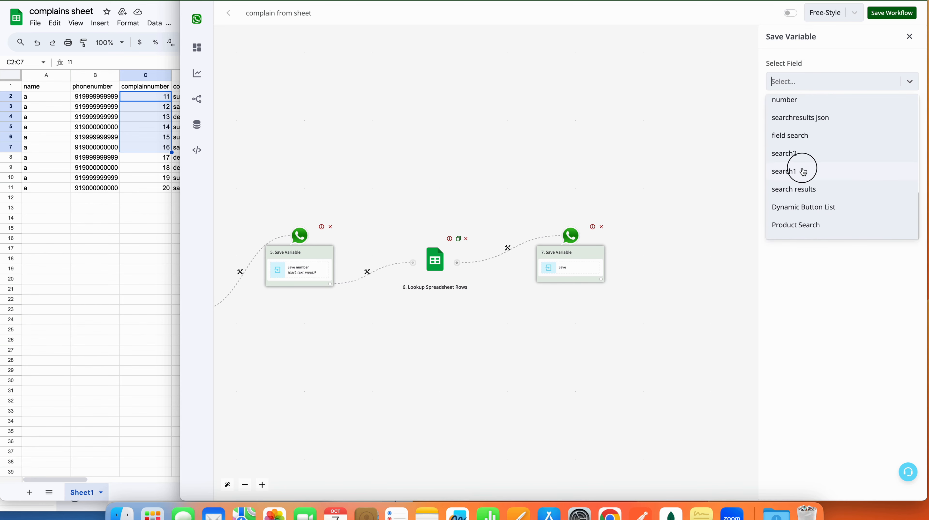
click(805, 155)
Map the lookup's row count {{6.rows}} into the Text value
click(823, 118)
click(707, 89)
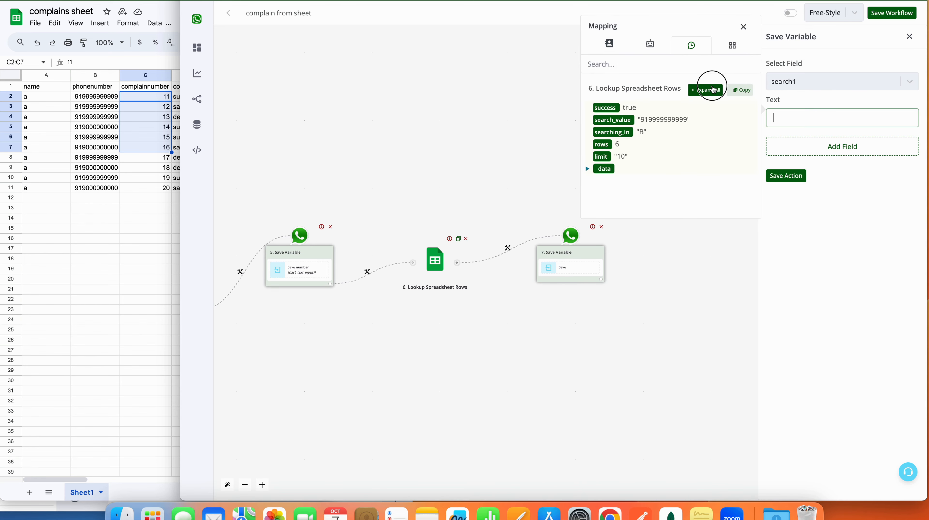
click(603, 144)
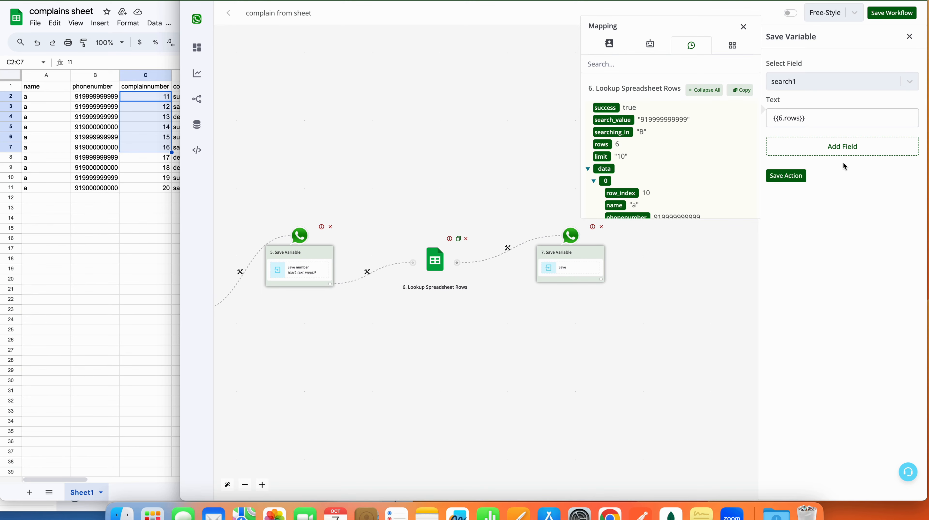
Add a second field and value pair and browse the lookup's output in Mapping
click(857, 154)
click(845, 145)
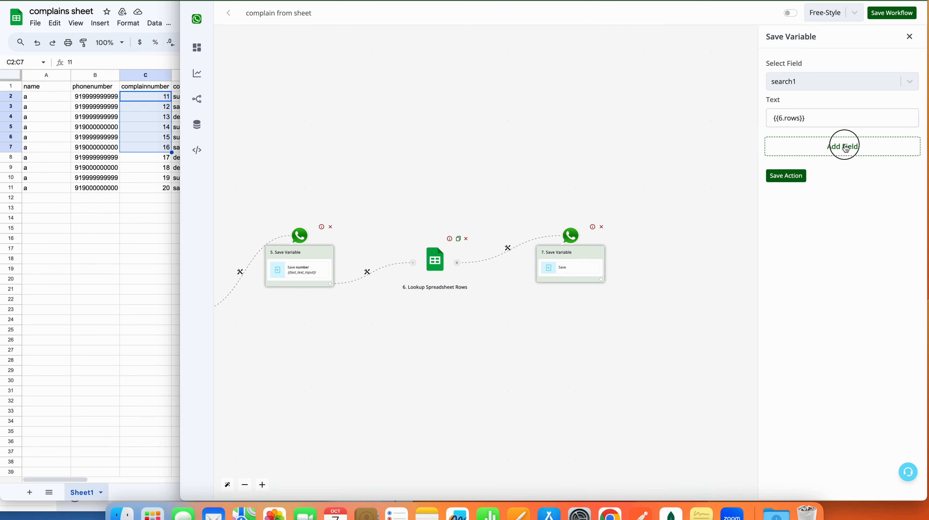
click(845, 161)
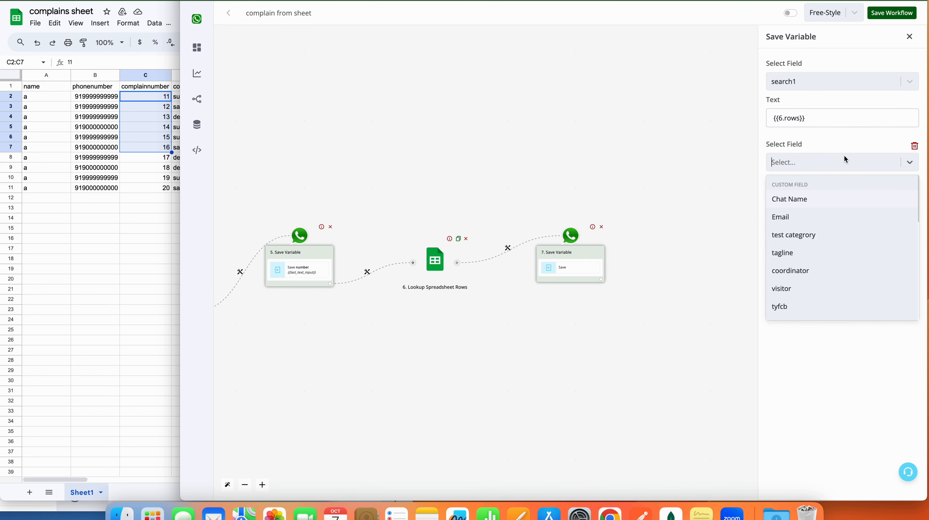
click(817, 145)
click(816, 197)
click(708, 172)
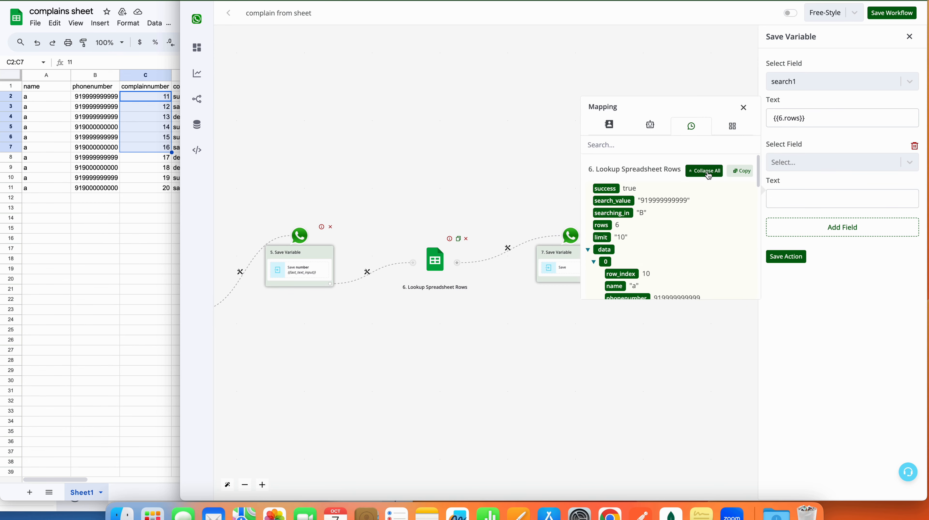
scroll(641, 233, down, 3)
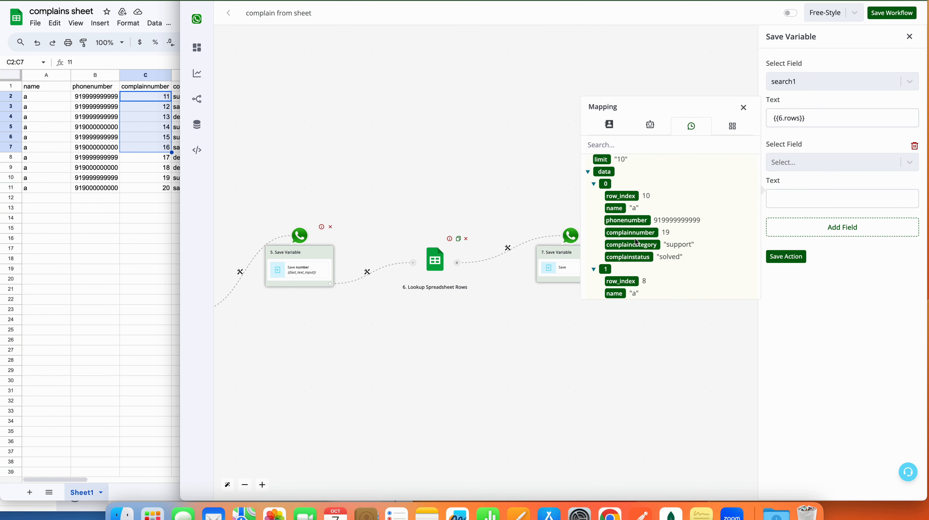
scroll(636, 241, down, 10)
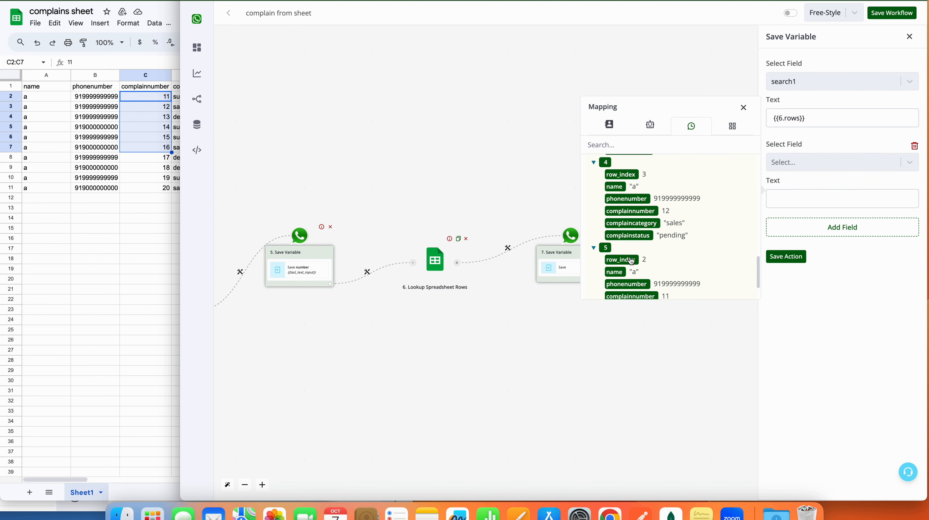
scroll(632, 261, down, 10)
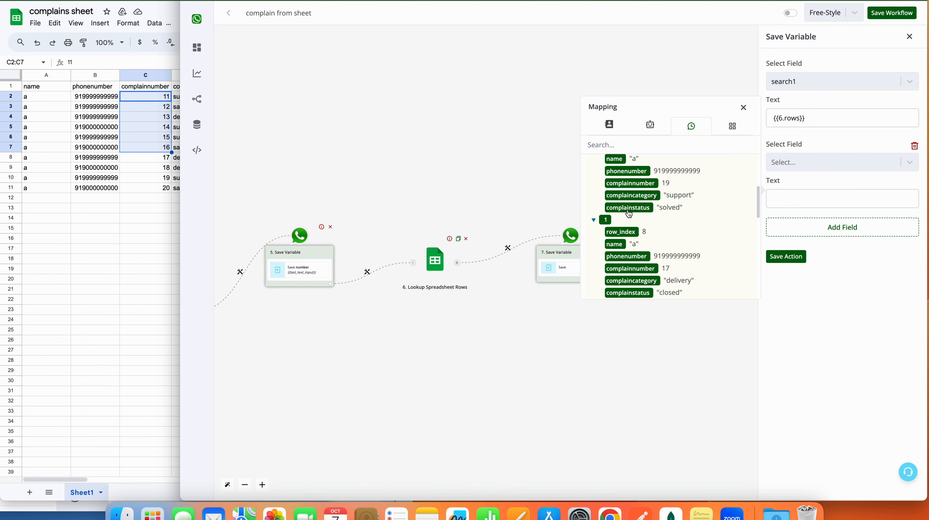
scroll(629, 213, up, 20)
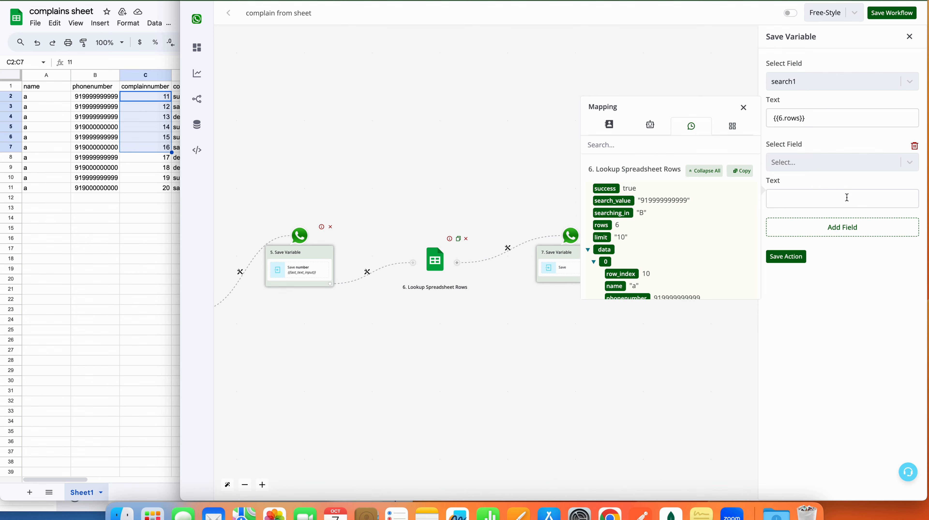
Copy the output data of step 6, Lookup Spreadsheet Rows
click(792, 161)
click(792, 161)
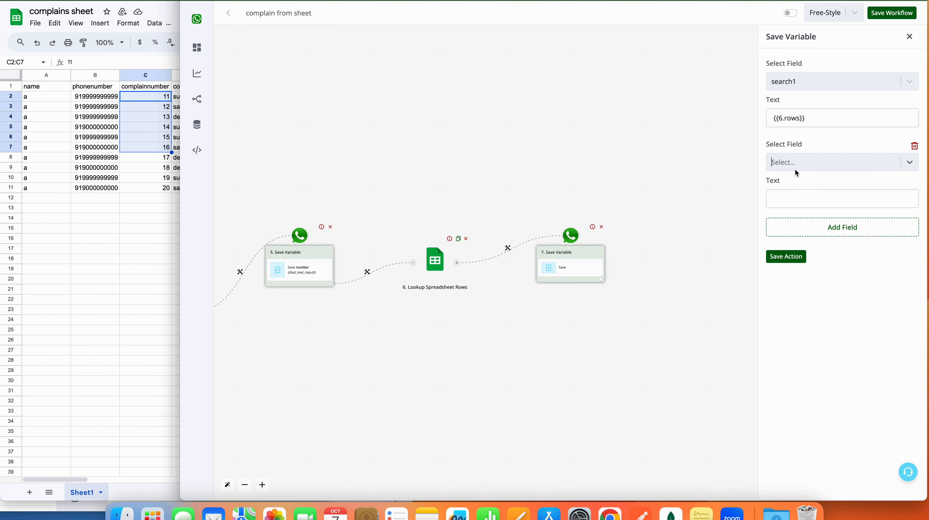
click(814, 160)
click(815, 160)
click(817, 197)
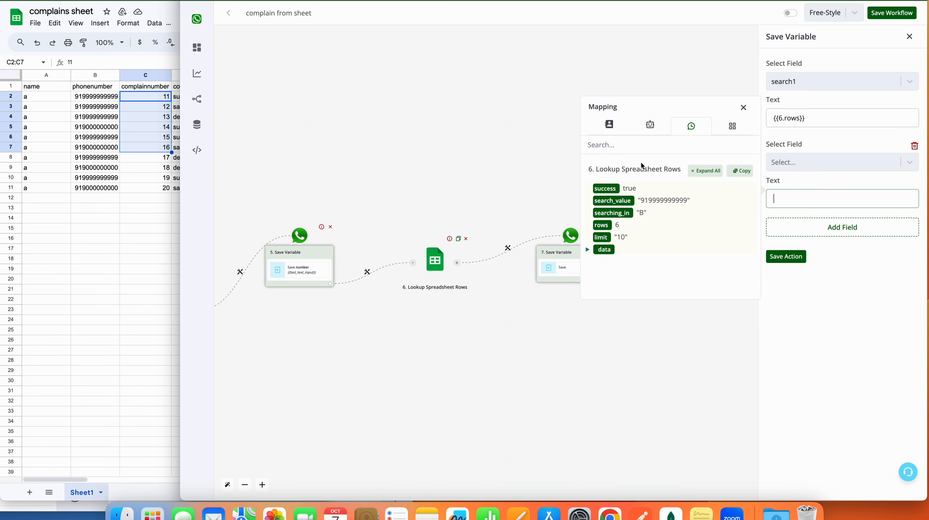
click(750, 174)
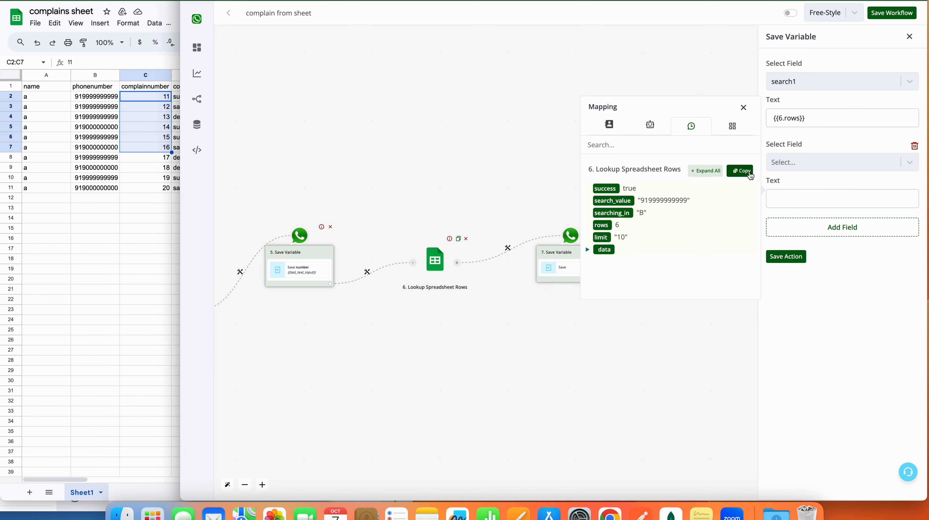
click(750, 175)
Start a new JSON-type bot field labelled 'complainssearch'
key(ctrl+Tab)
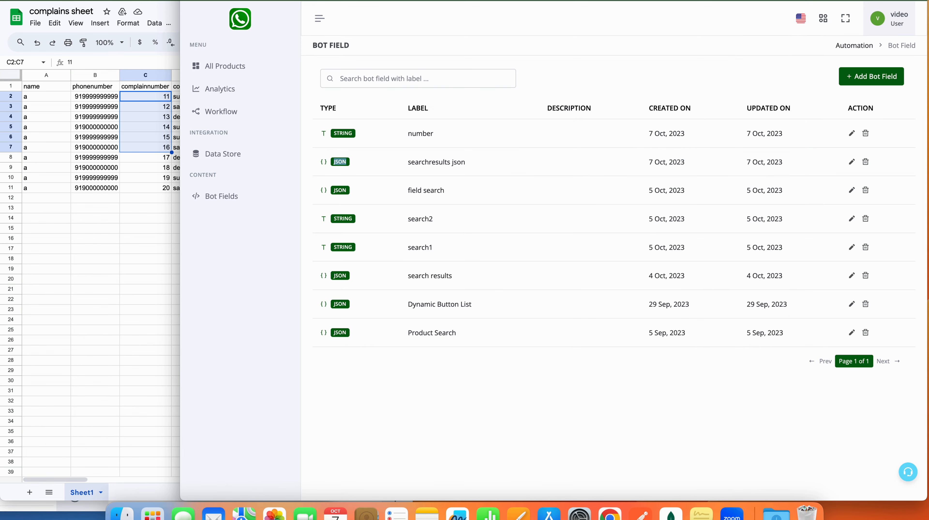
click(863, 77)
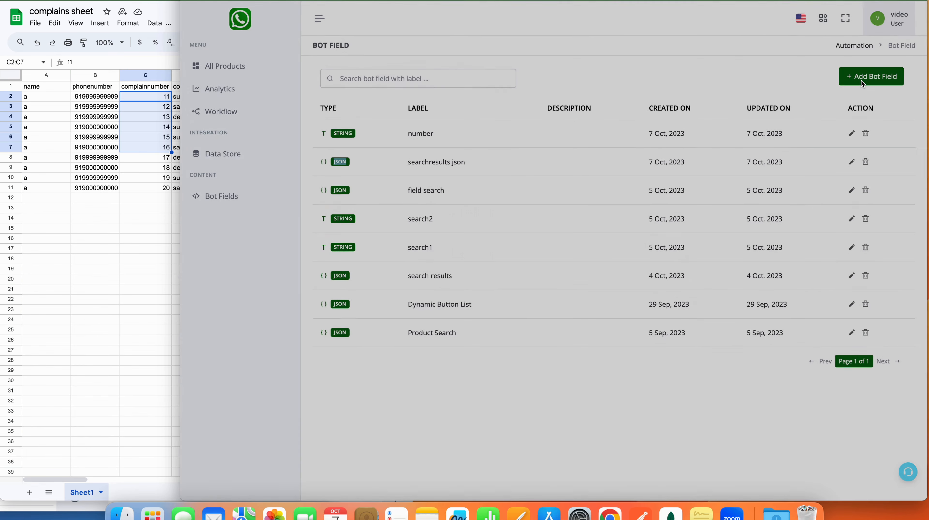
click(588, 235)
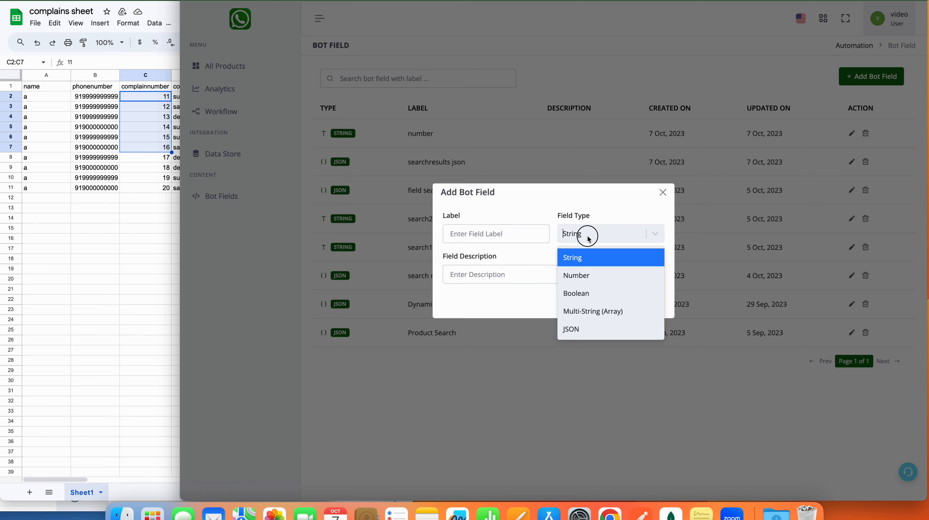
click(589, 328)
click(480, 185)
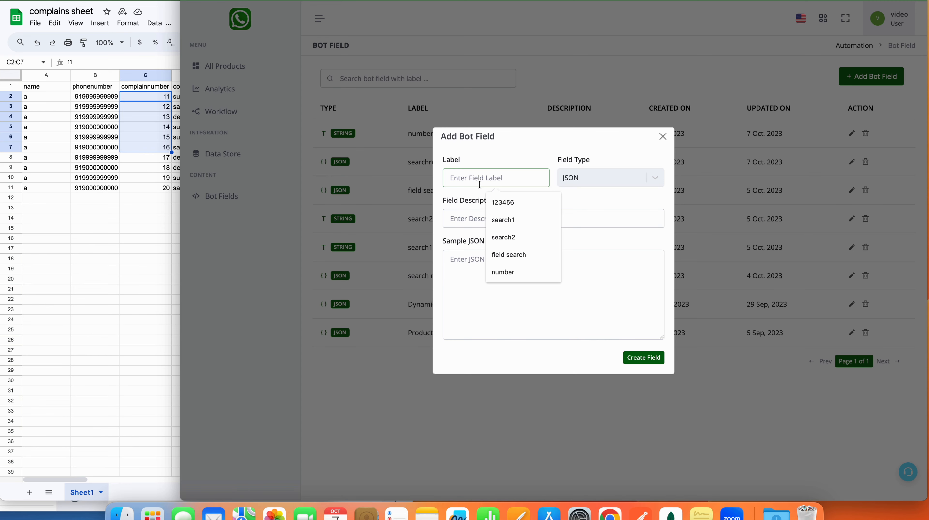
text(complains search)
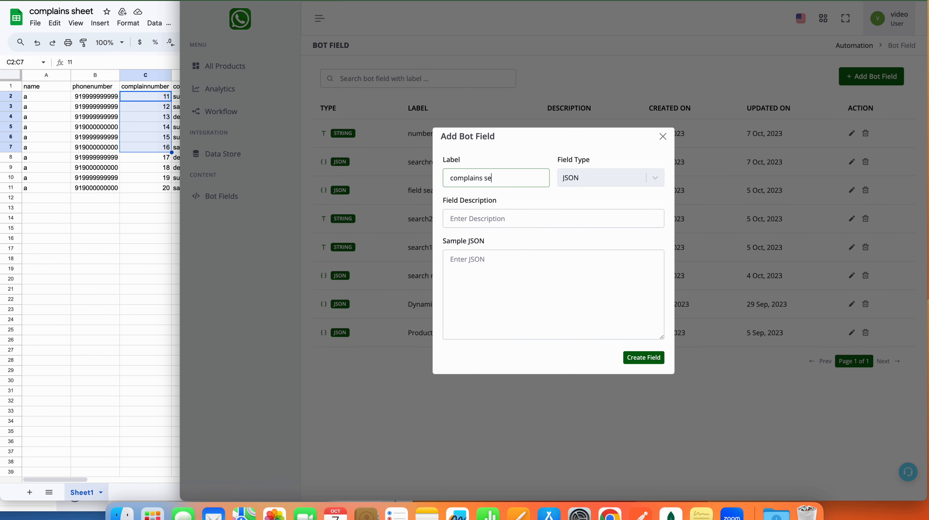
click(484, 178)
key(BackSpace)
Paste the copied lookup output as the field's sample JSON
click(531, 281)
key(super+v)
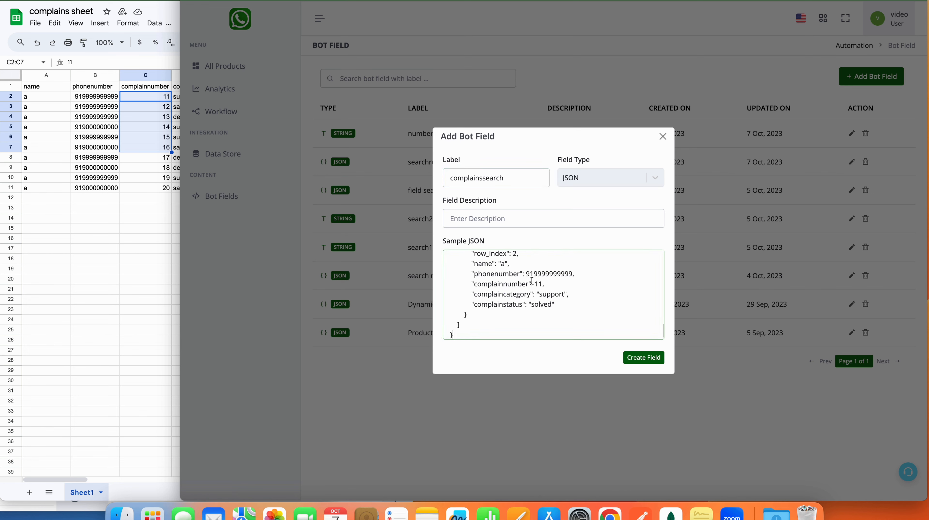
scroll(532, 281, up, 15)
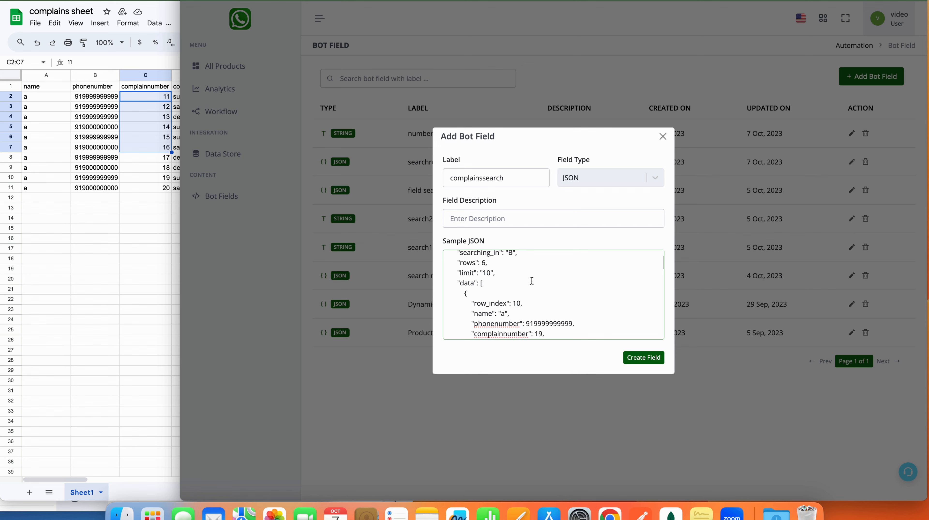
scroll(531, 281, down, 5)
scroll(532, 279, up, 4)
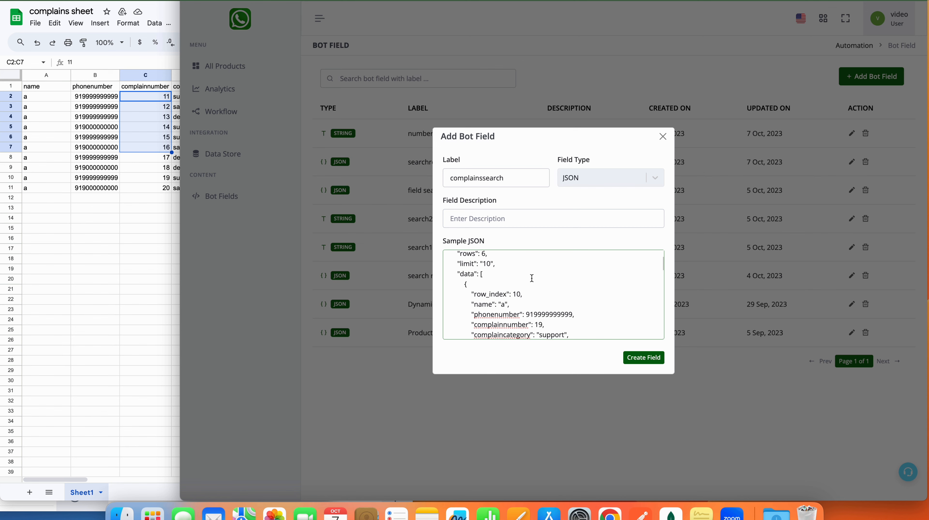
scroll(531, 275, down, 6)
scroll(532, 275, down, 10)
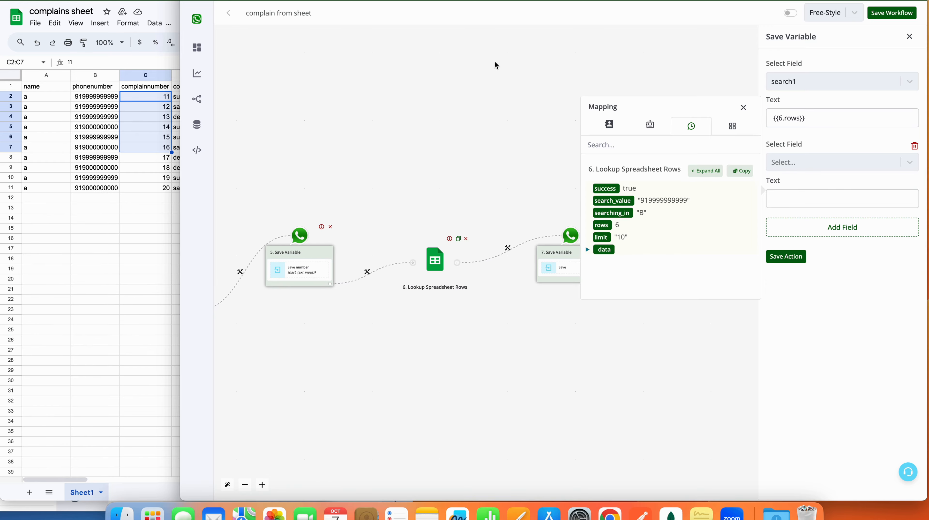
Expand data and its first row (item 0) in the lookup's mapped output
click(587, 250)
scroll(588, 252, down, 2)
click(593, 228)
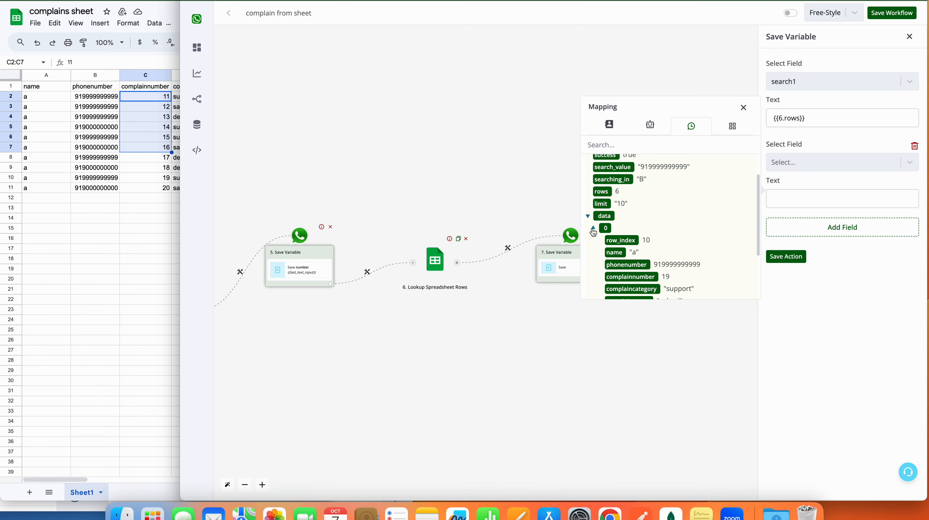
scroll(611, 282, down, 1)
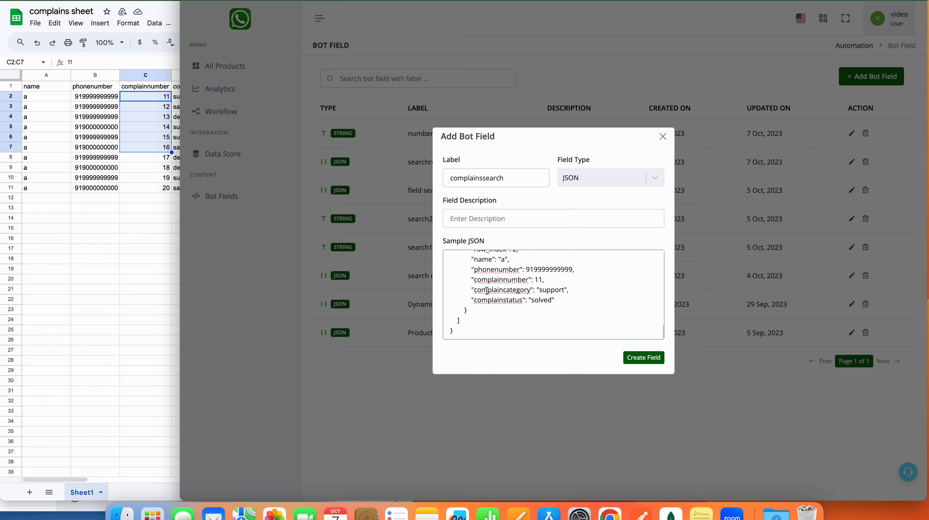
scroll(488, 291, up, 20)
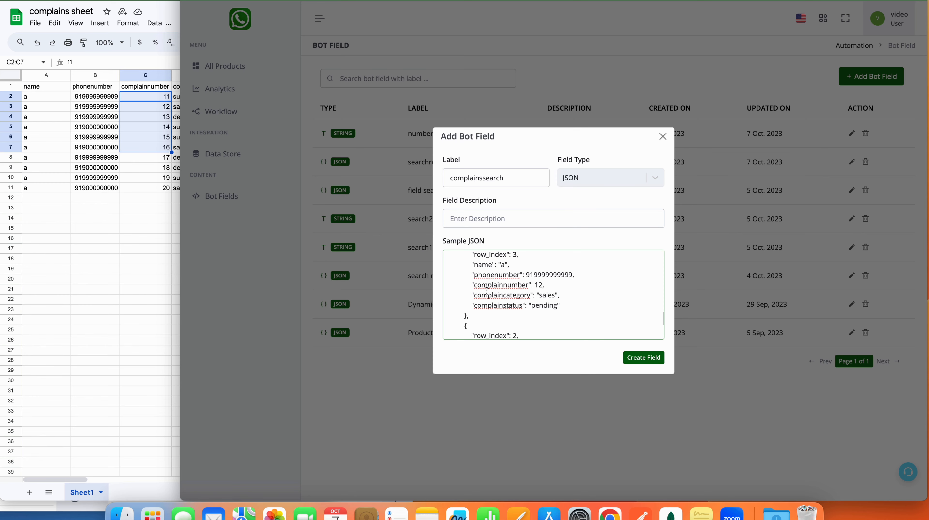
Select the first complaint record object in the sample JSON
scroll(488, 290, up, 2)
scroll(487, 291, down, 5)
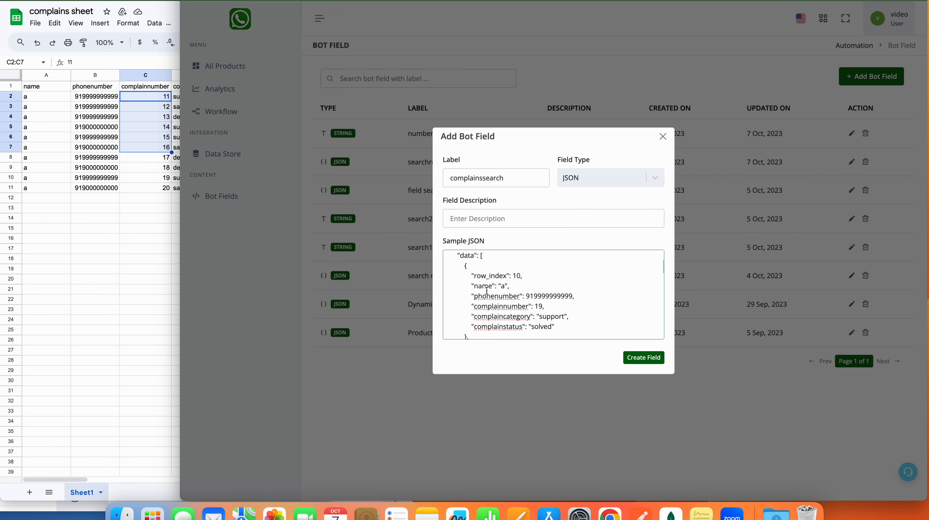
scroll(465, 259, up, 4)
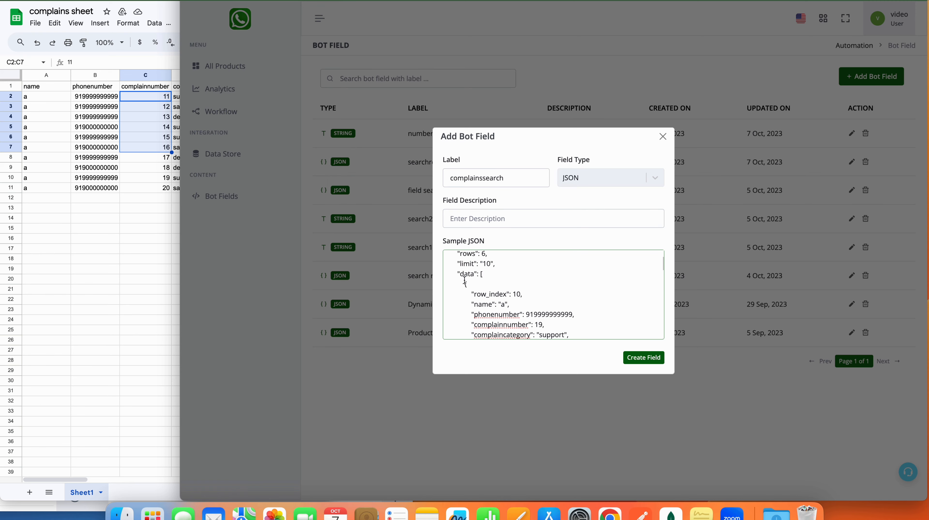
drag(464, 281, 466, 306)
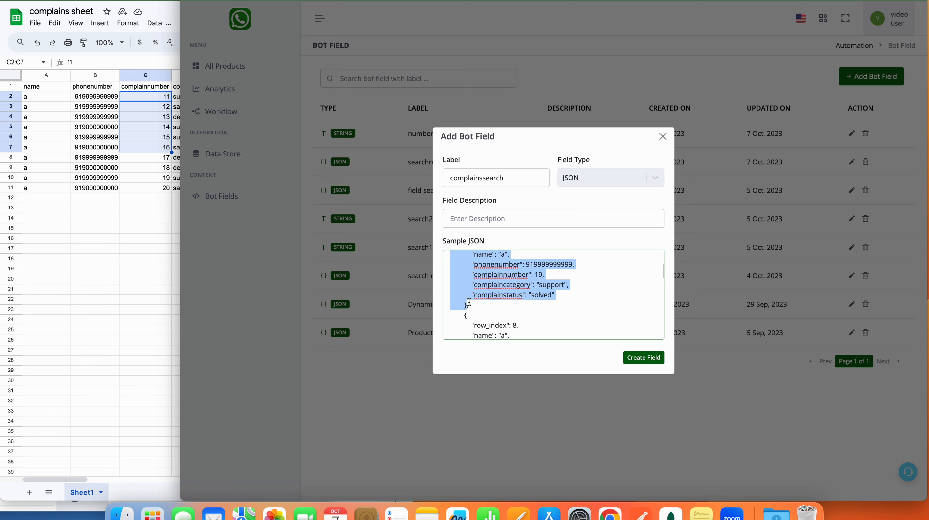
scroll(477, 299, up, 4)
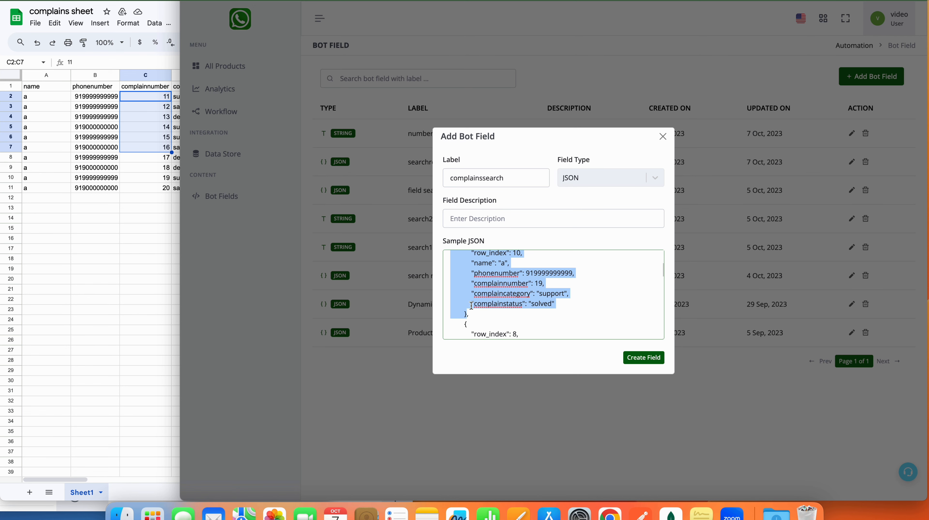
scroll(484, 309, down, 2)
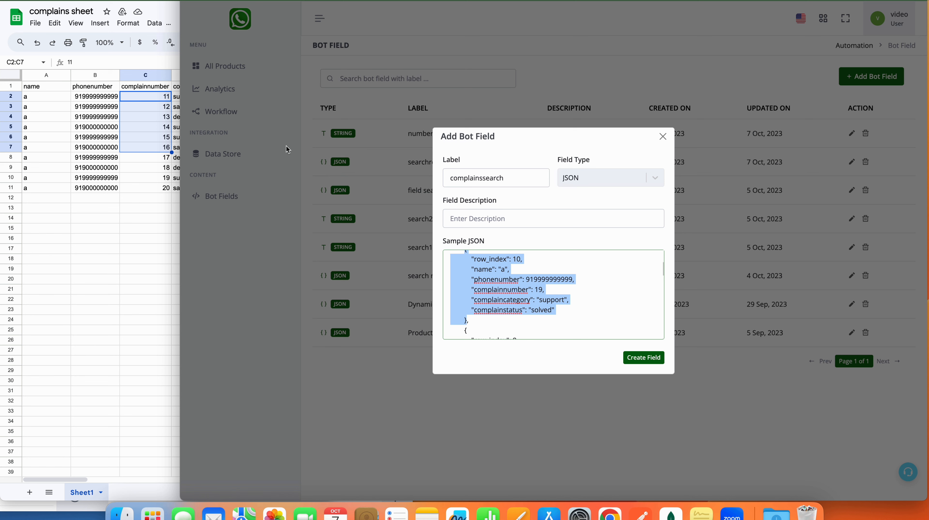
scroll(503, 296, up, 3)
scroll(489, 293, down, 1)
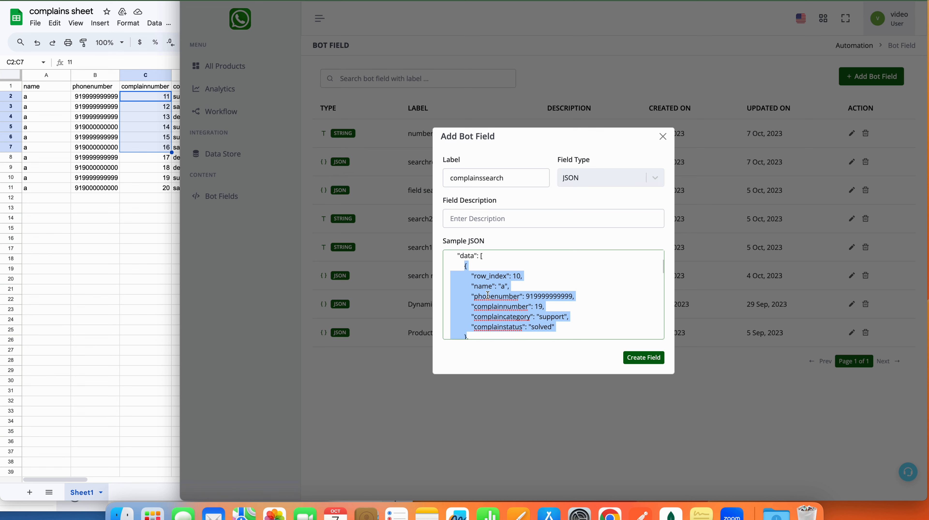
click(487, 295)
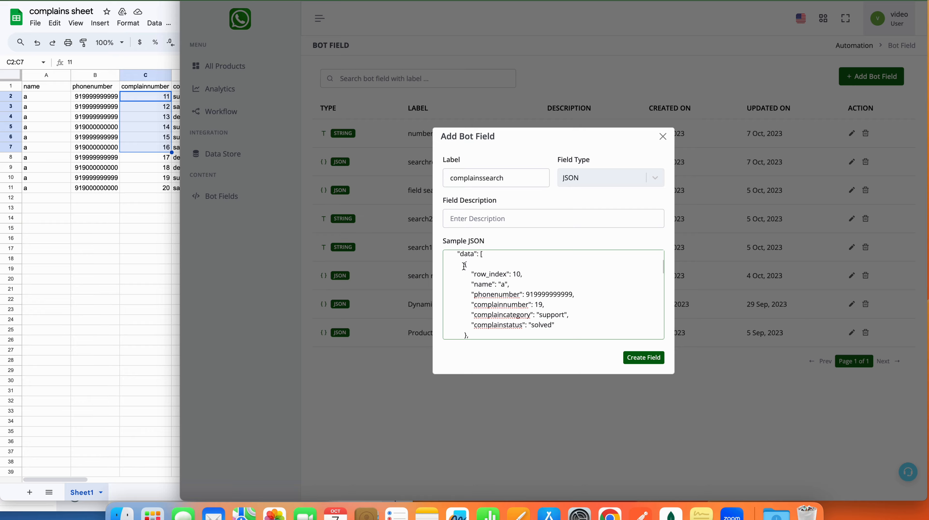
drag(464, 266, 466, 341)
key(super+c)
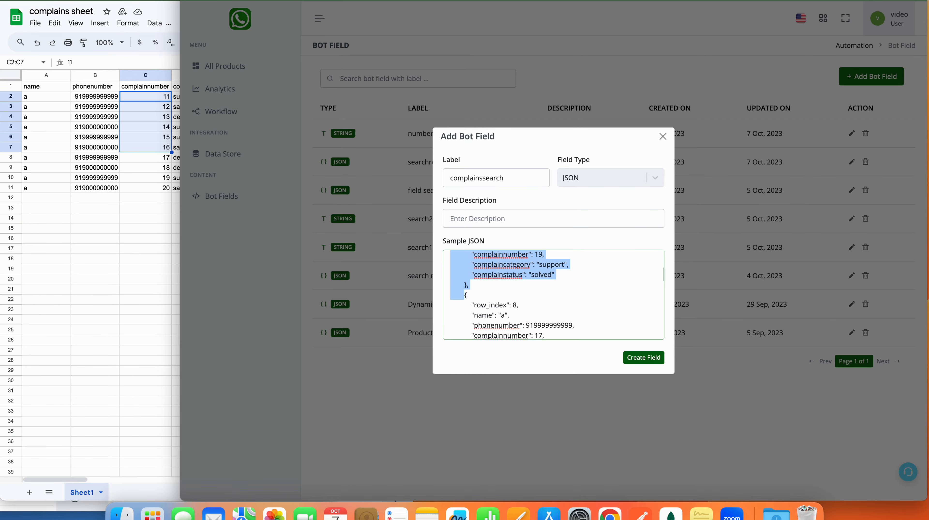
drag(466, 295, 465, 284)
Replace the sample with that single record and create the complainssearch field
key(BackSpace)
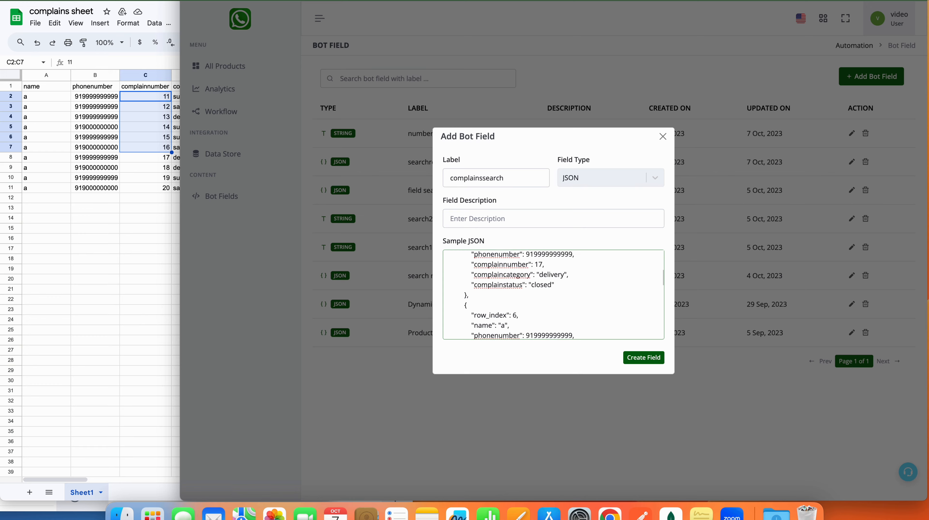
key(super+a)
key(BackSpace)
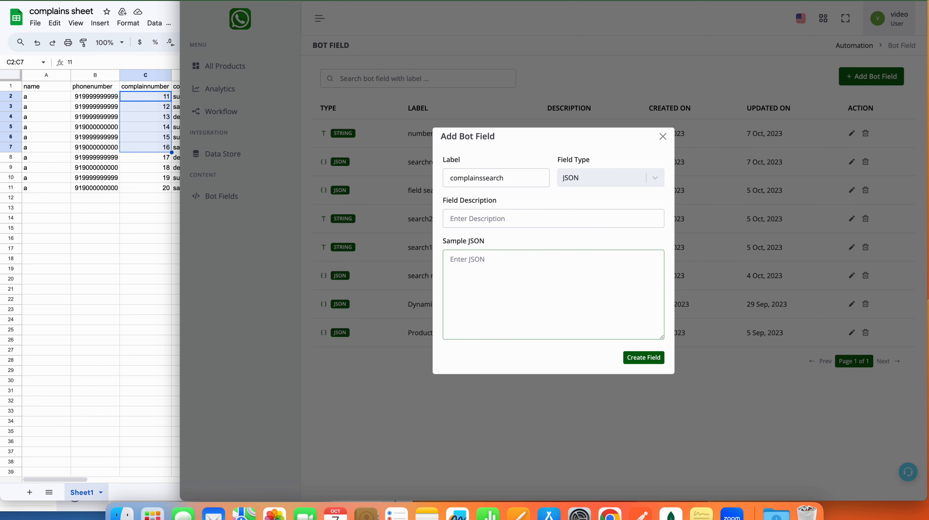
key(super+v)
click(502, 345)
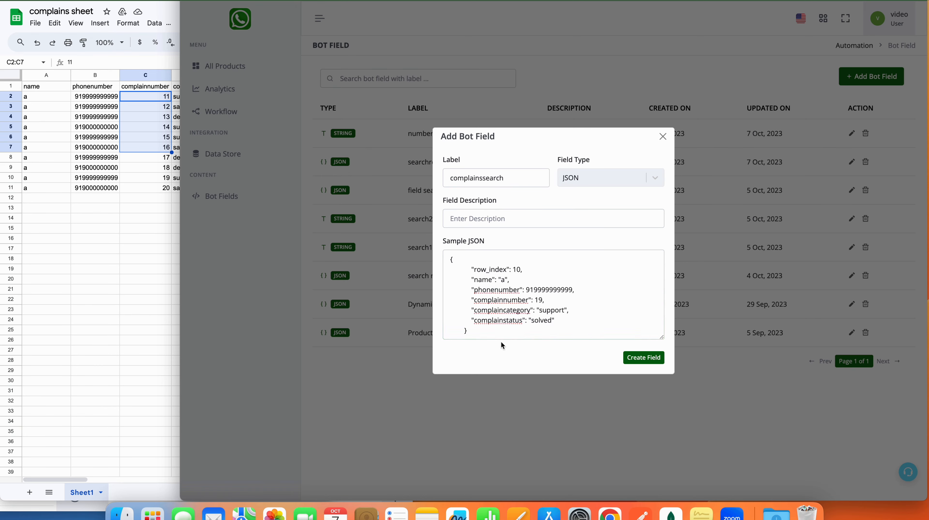
click(457, 262)
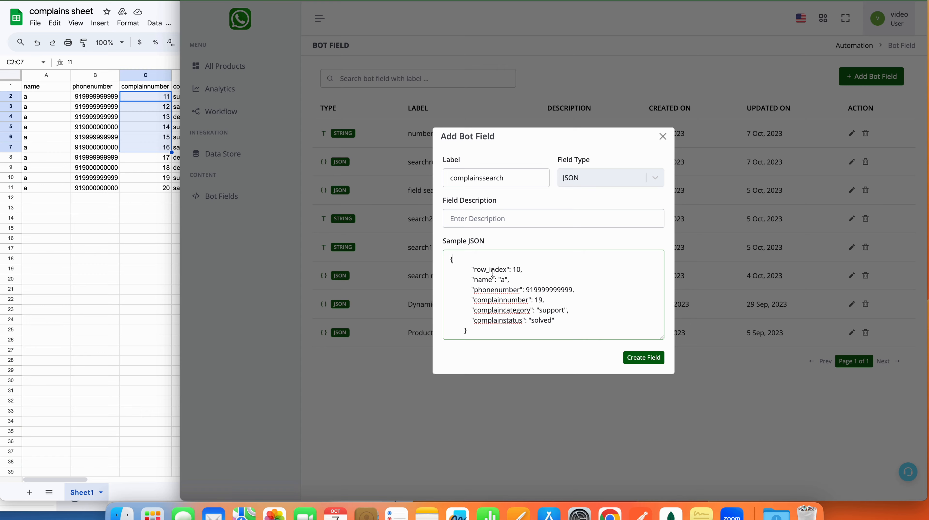
click(486, 333)
click(638, 363)
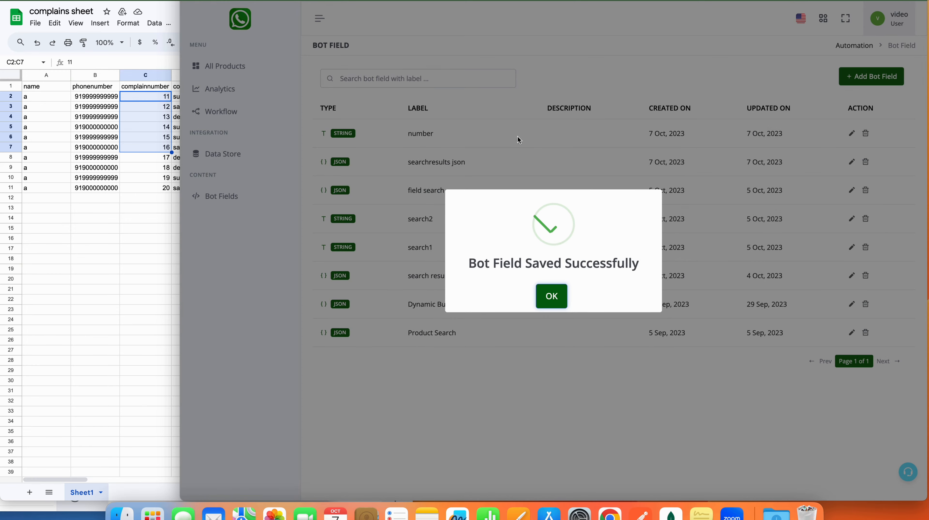
Save the Save Variable action and the whole workflow, then pan to steps 5–7
click(551, 296)
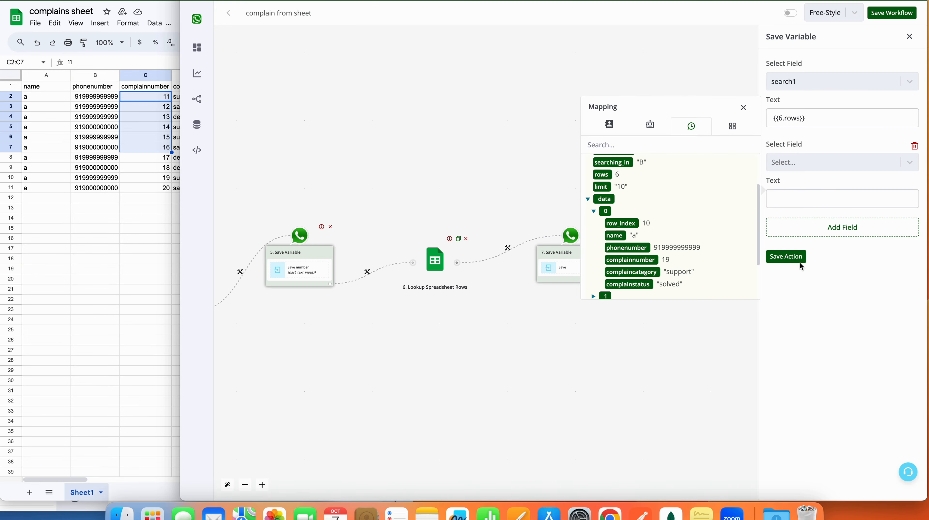
click(801, 262)
click(892, 12)
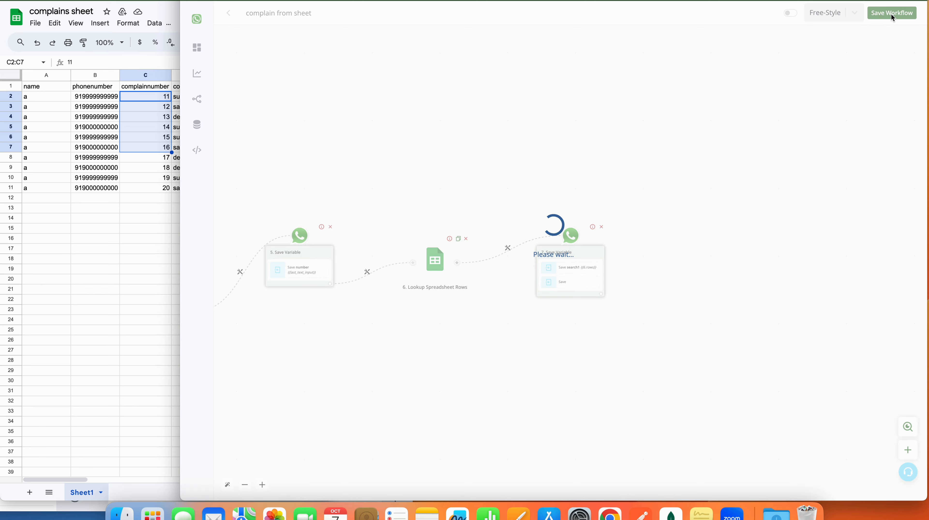
click(223, 0)
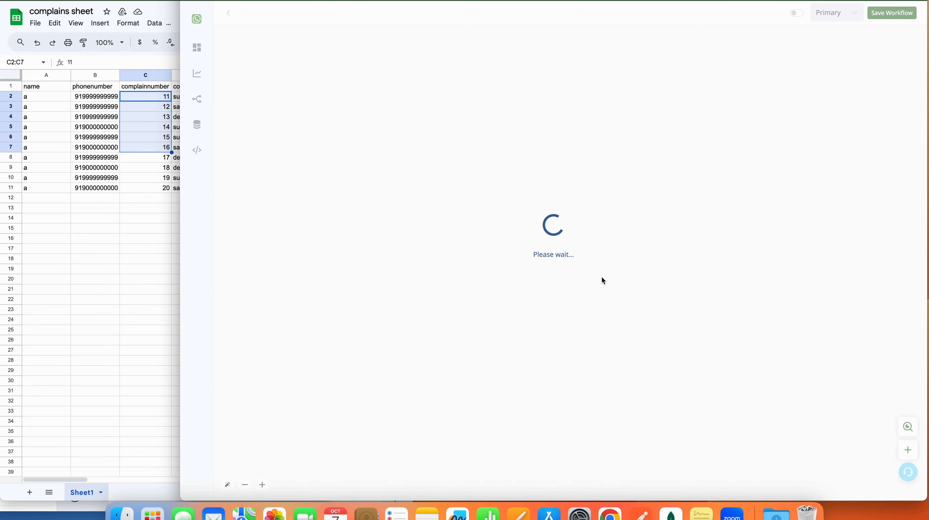
drag(806, 373, 617, 367)
Add complainssearch to step 7's saved variables, mapped to step 6's {{6.data}}, and save the action
click(684, 288)
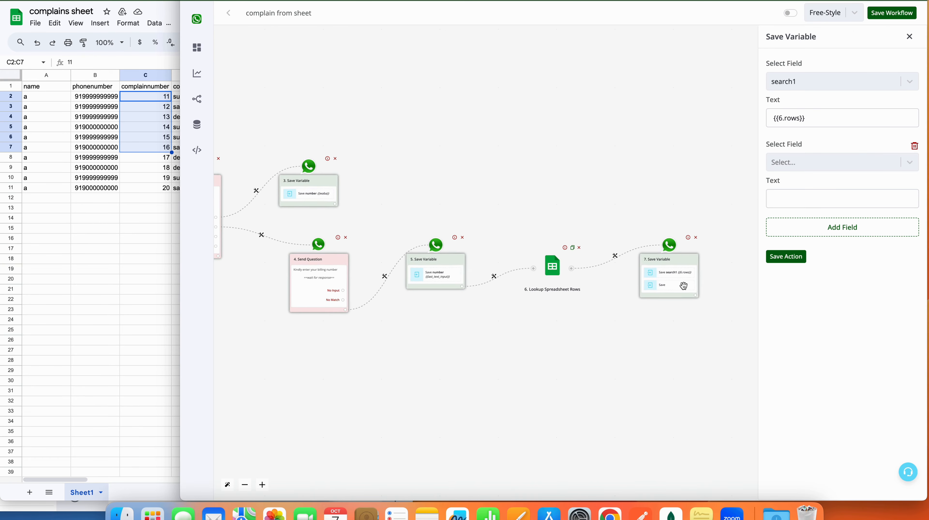
click(824, 163)
scroll(813, 270, down, 10)
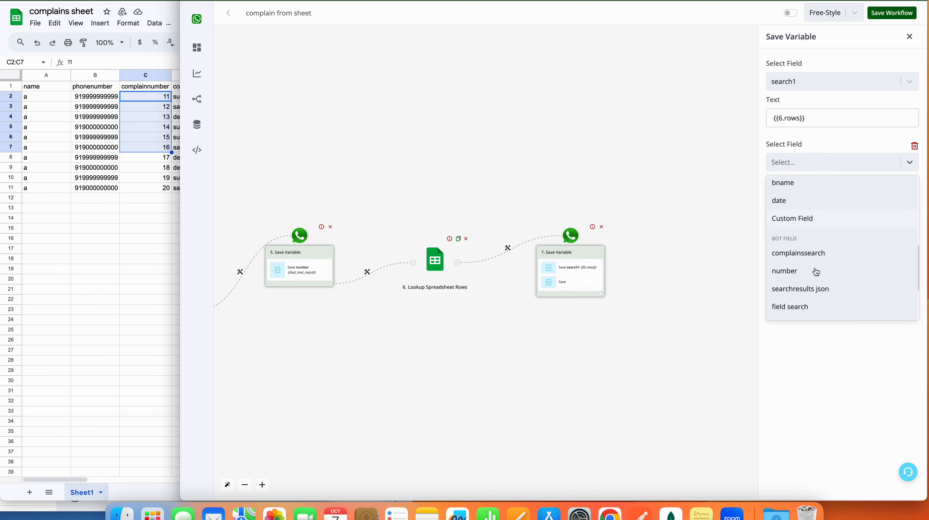
click(789, 235)
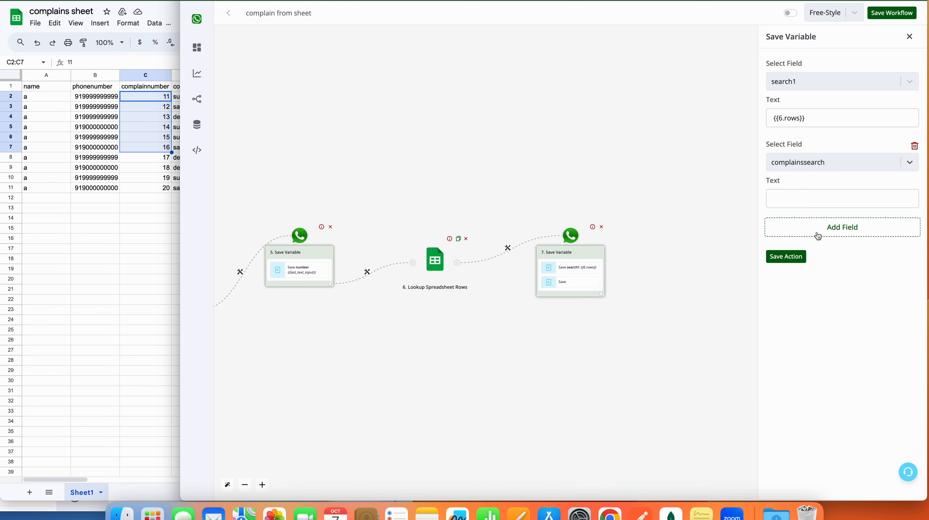
click(808, 201)
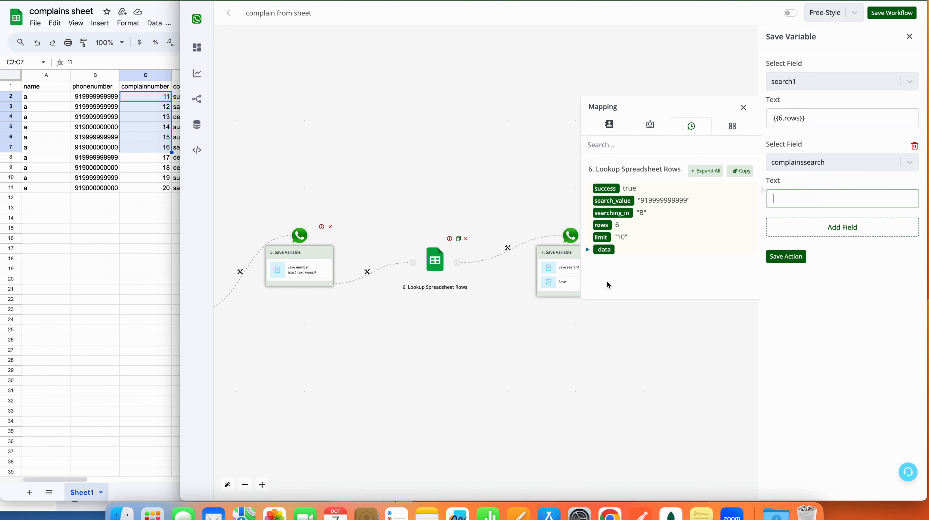
click(604, 250)
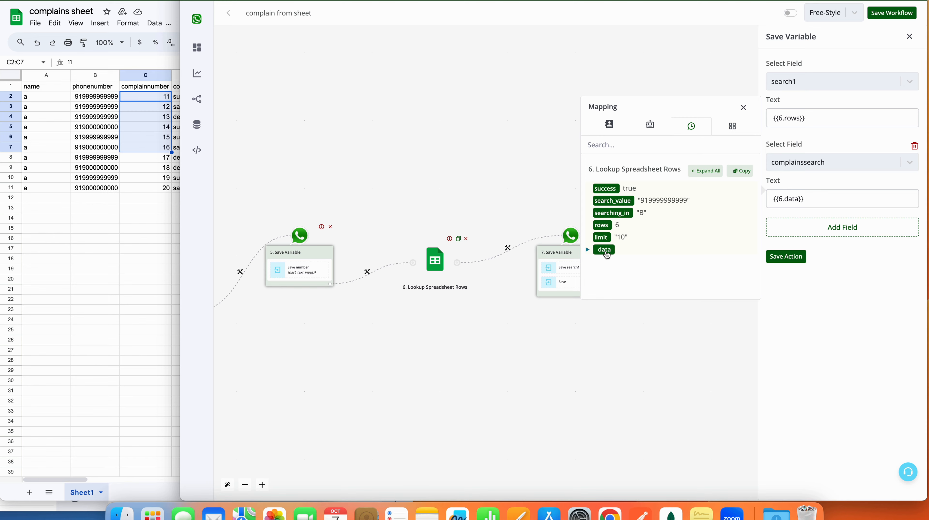
click(588, 251)
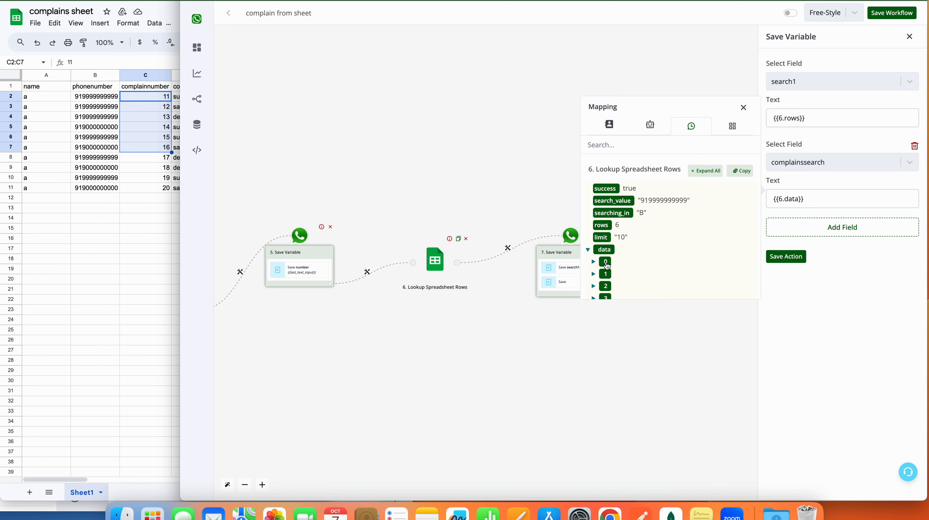
click(593, 262)
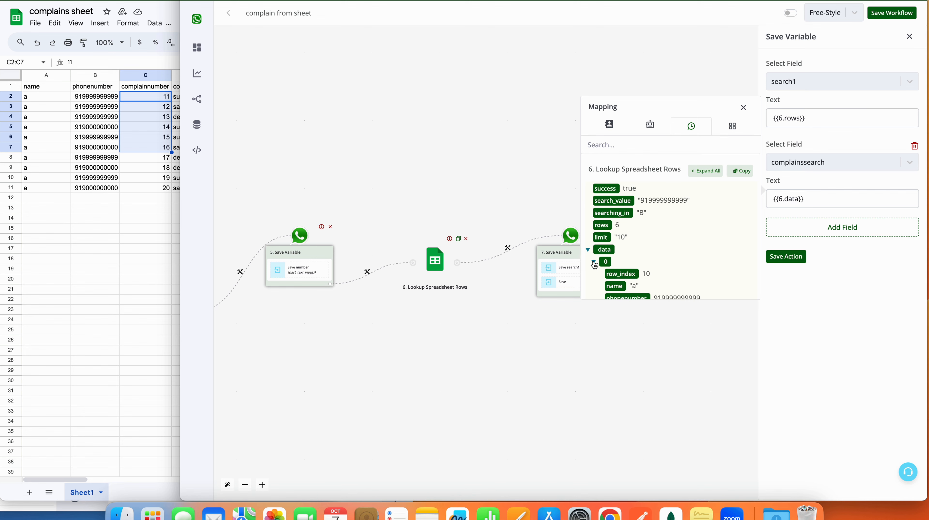
click(594, 262)
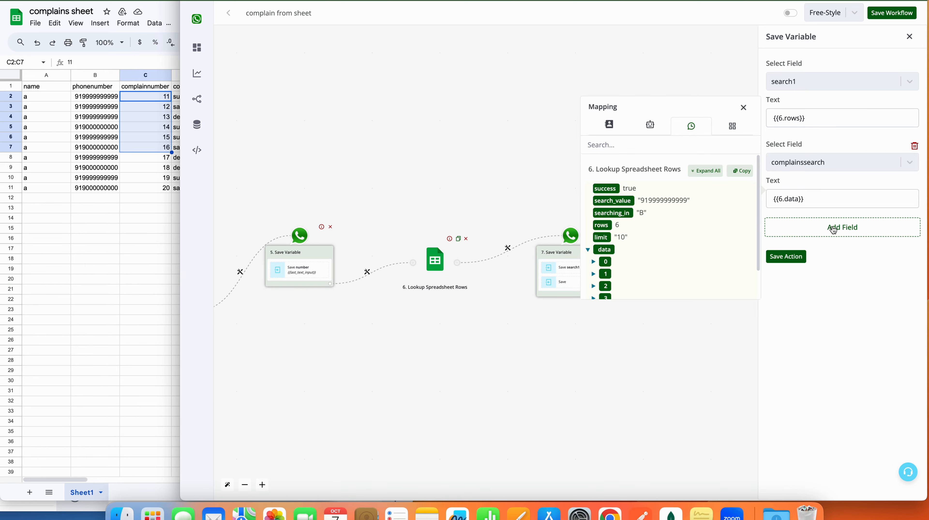
click(823, 197)
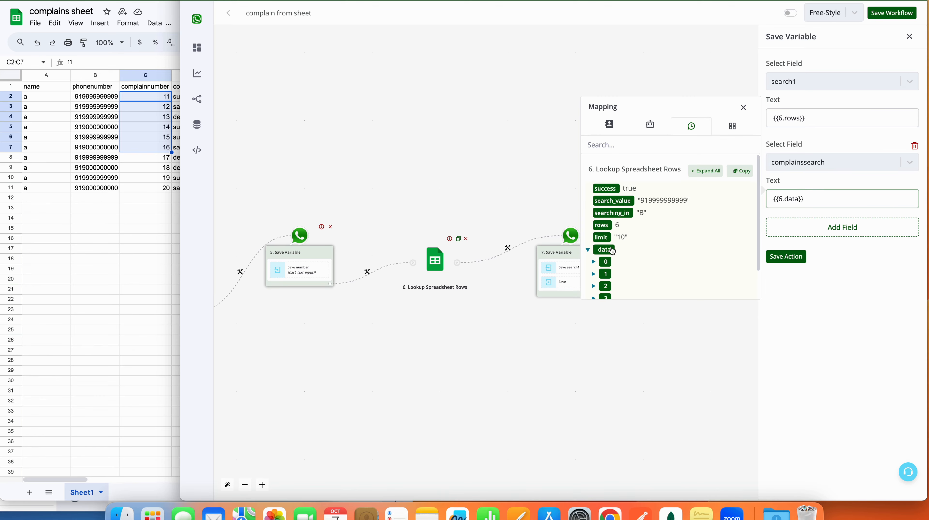
scroll(606, 249, down, 2)
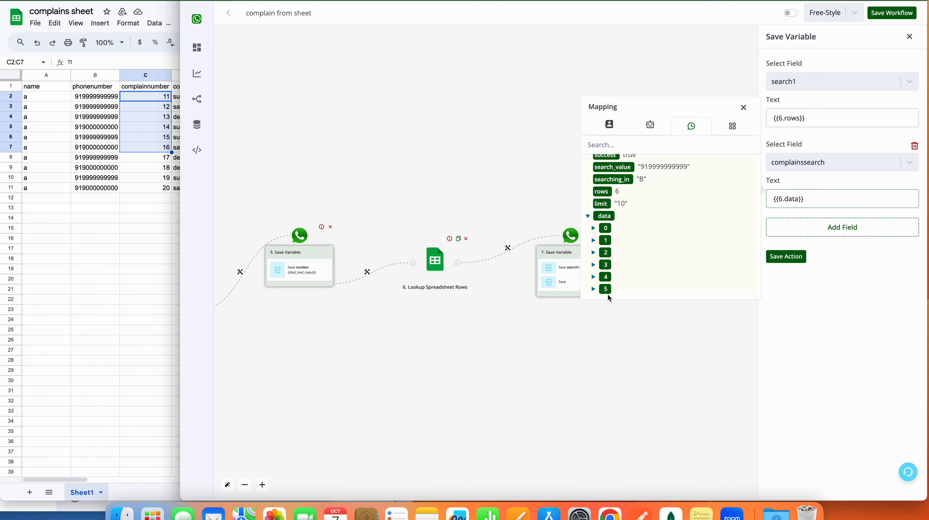
click(791, 257)
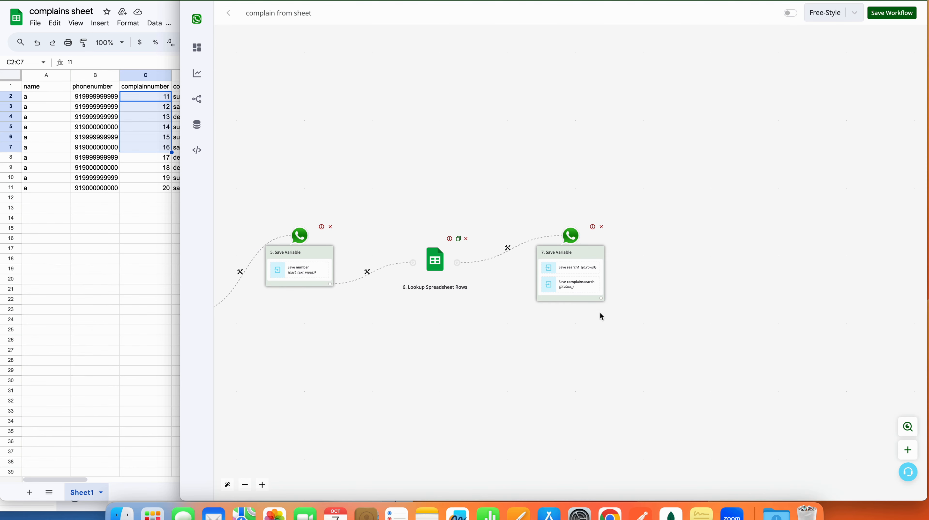
Insert a Basic Router after Save Variable and label its branch filter 'rows are zero'
click(601, 298)
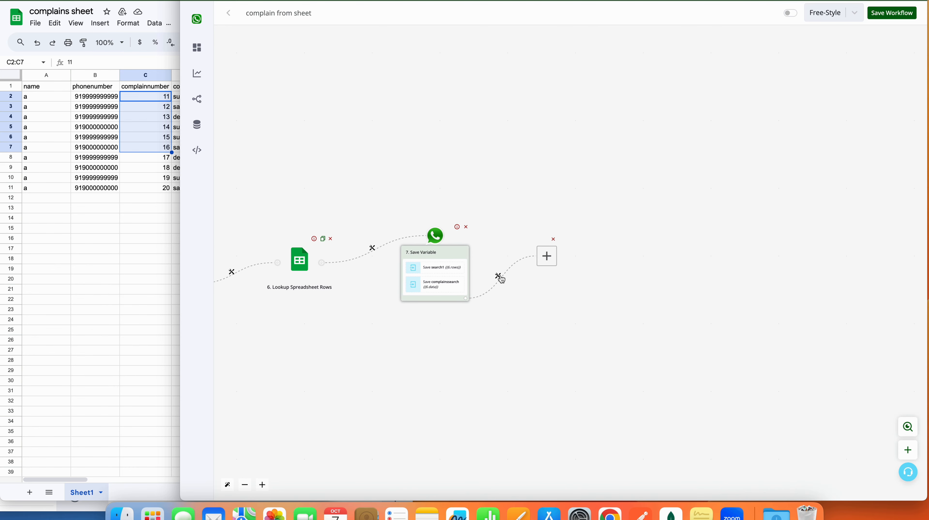
click(500, 278)
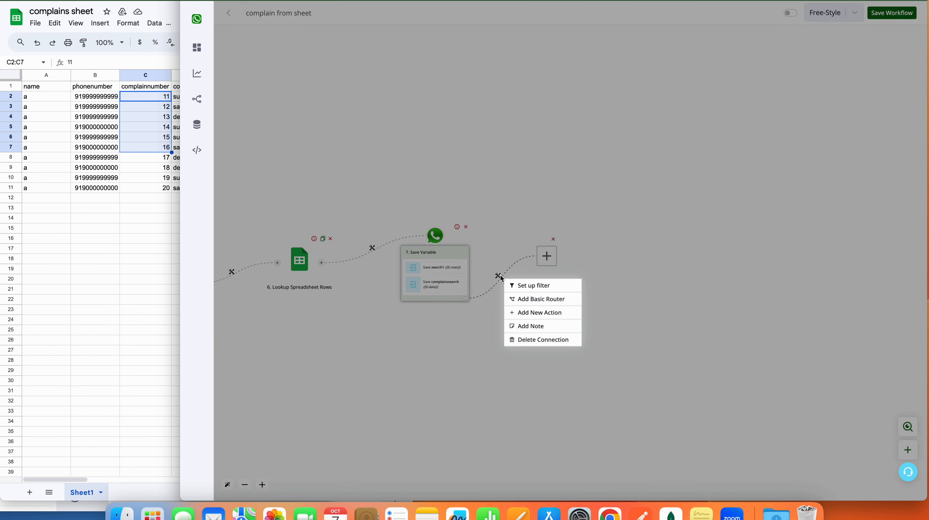
click(521, 300)
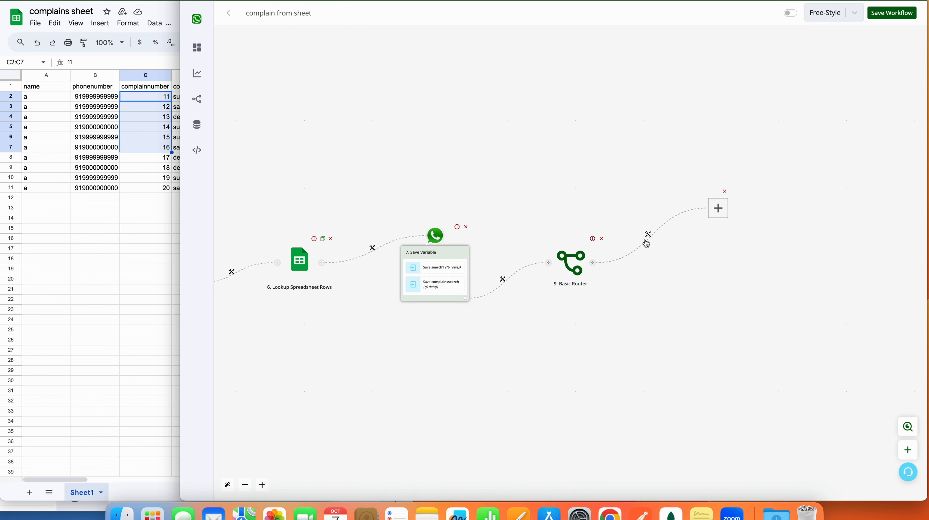
click(648, 234)
click(660, 243)
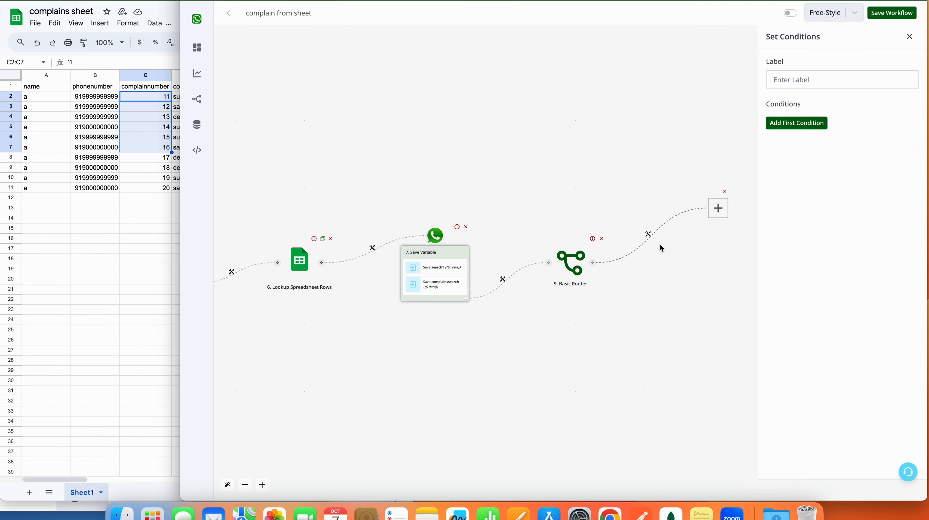
click(782, 78)
text(rows)
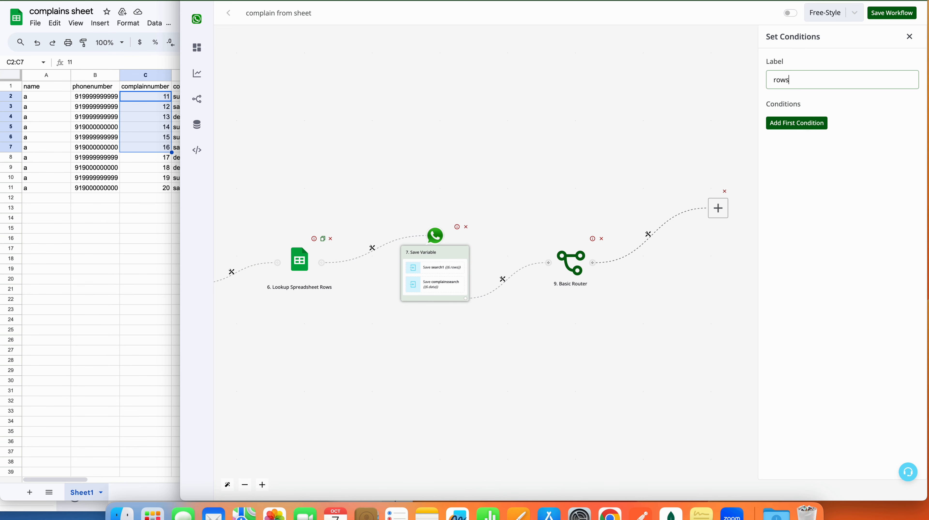
text(are zero)
click(786, 80)
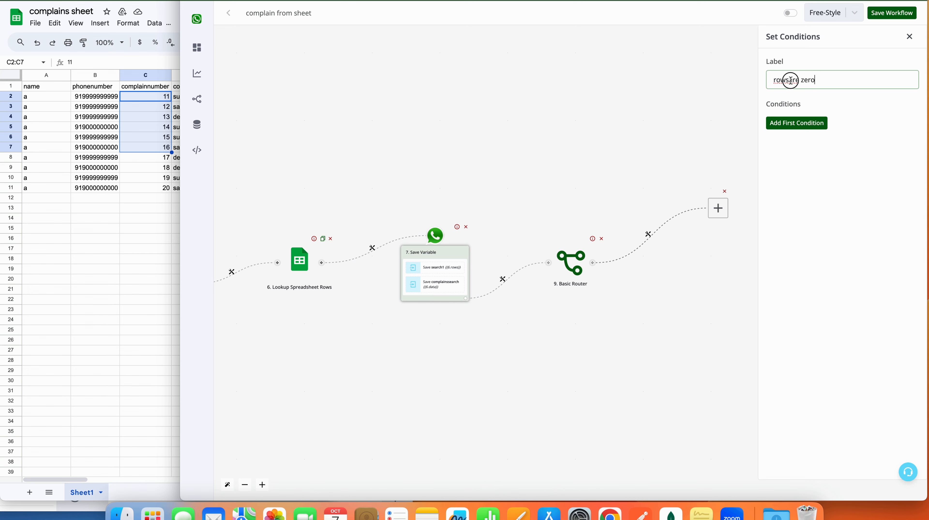
Give the branch the condition {{BTF.search1}} equals 0 and save the filter
click(815, 130)
click(809, 129)
click(681, 58)
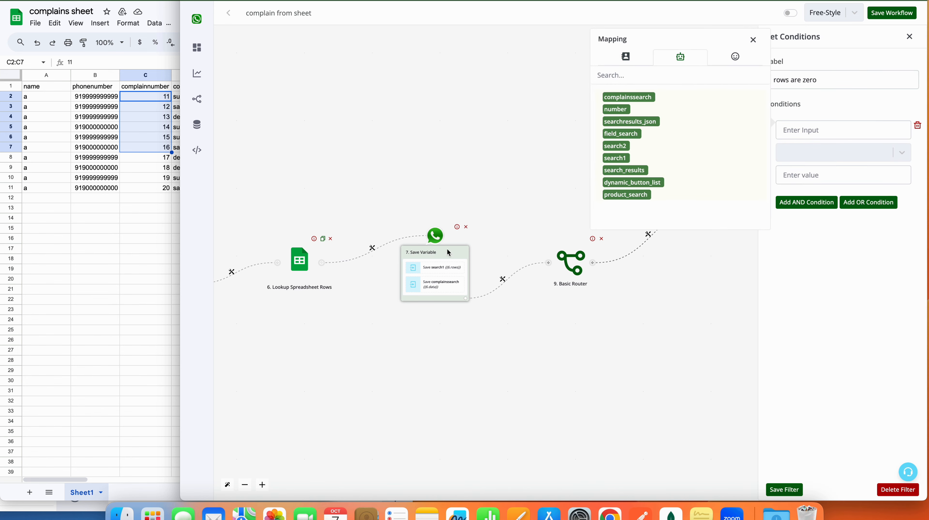
click(616, 158)
click(812, 152)
scroll(829, 243, down, 10)
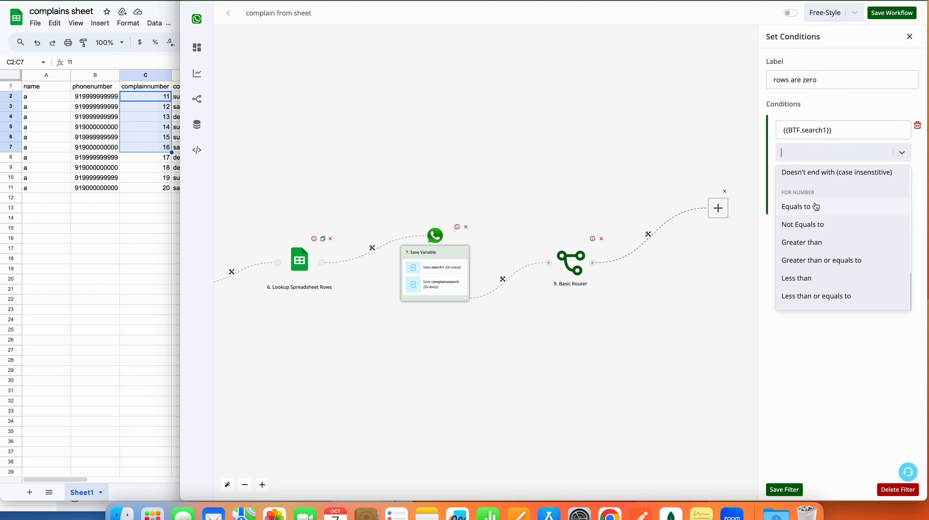
click(817, 206)
click(816, 177)
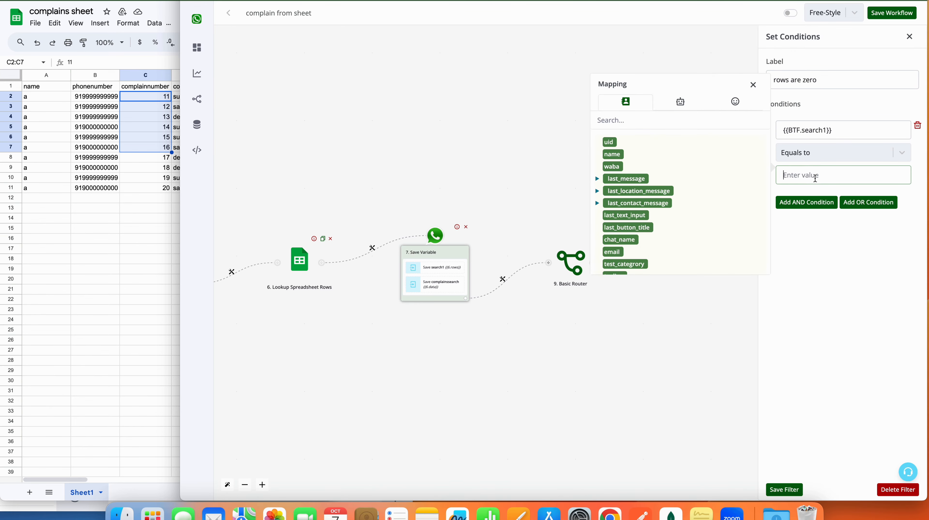
text(0)
click(791, 492)
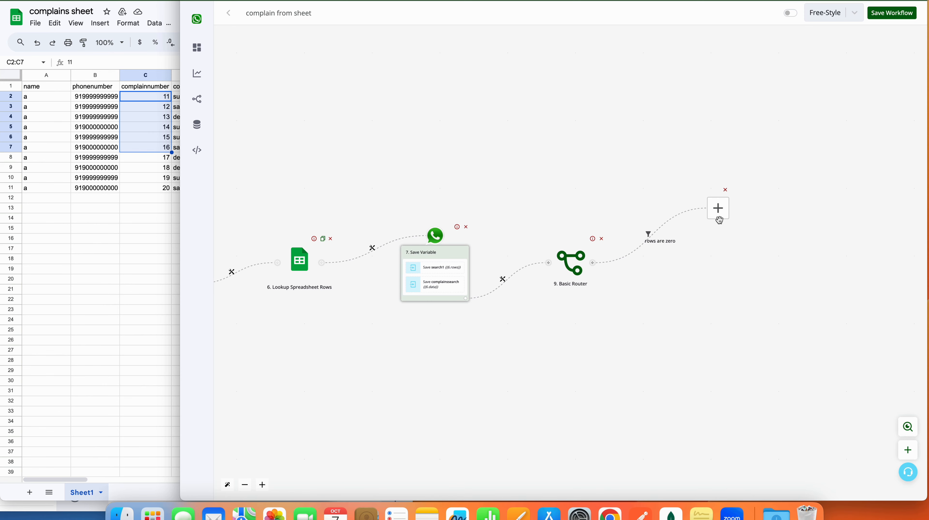
click(718, 208)
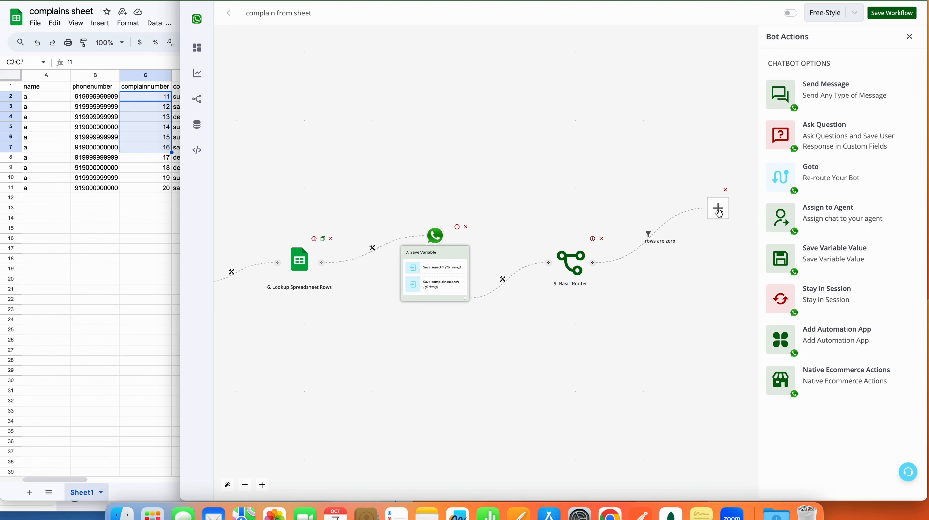
Add a Text Message step sending 'We donot have any complains from your number.' and save it
click(817, 98)
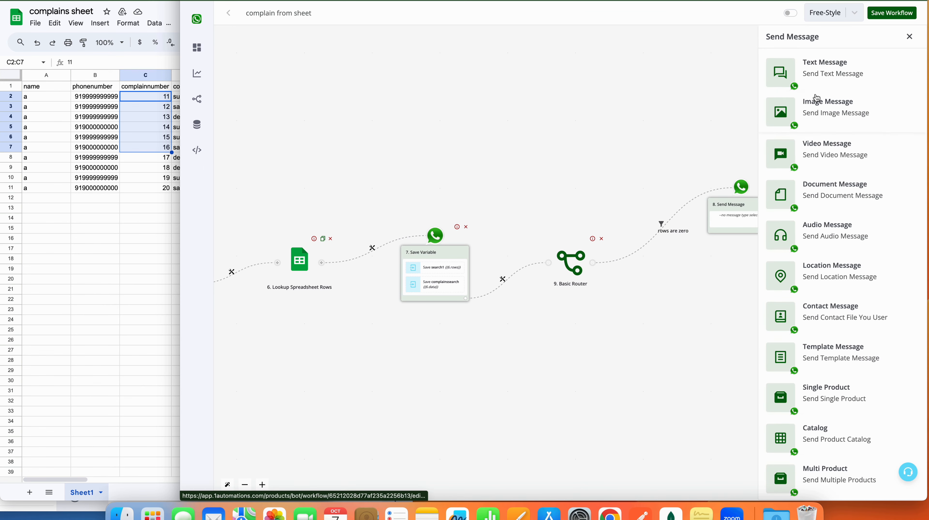
click(815, 70)
click(813, 122)
text(We donot have any)
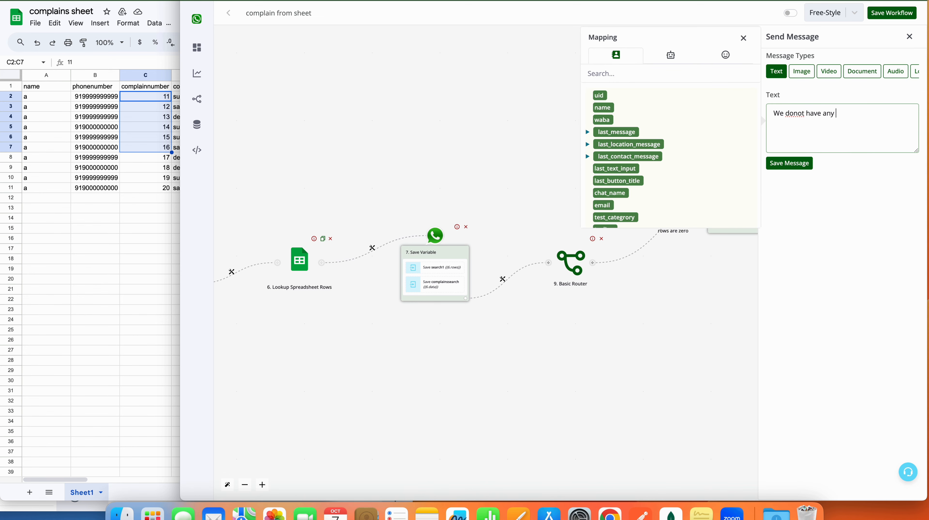
text(lains)
text(num)
text(rom)
text( your number)
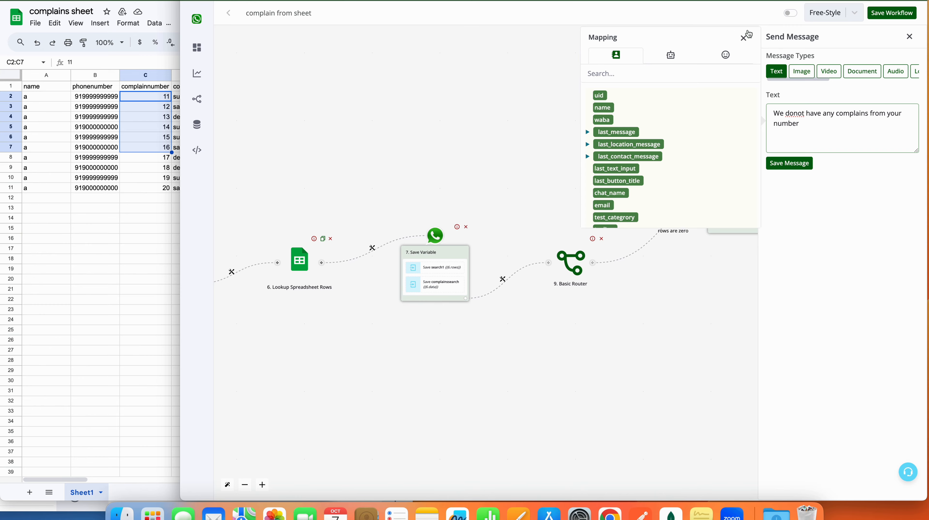
click(744, 38)
drag(722, 274, 637, 279)
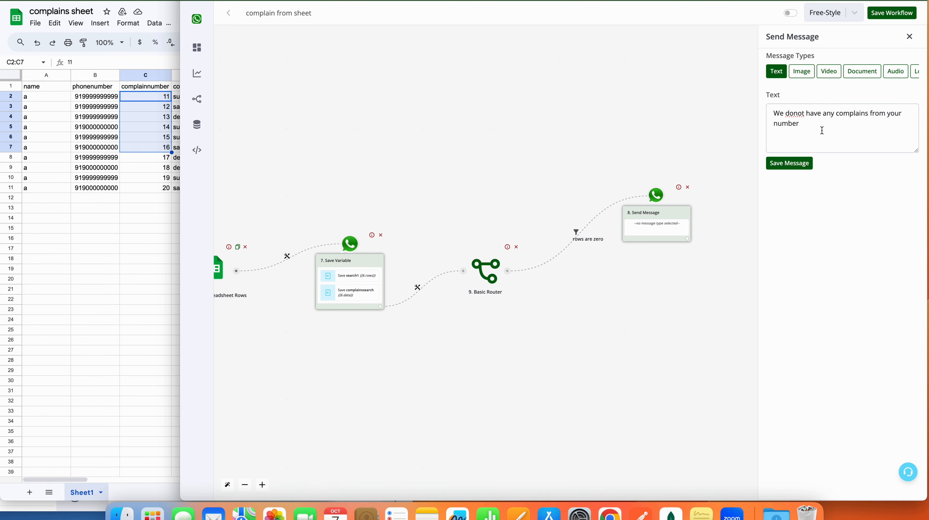
click(812, 125)
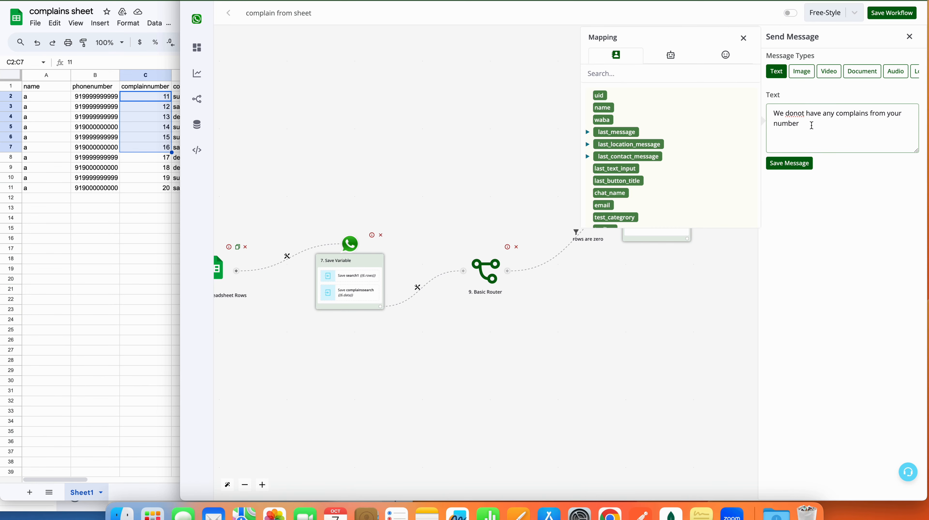
text(.)
key(Return)
key(Return)
text(k)
key(BackSpace)
key(BackSpace)
key(BackSpace)
click(797, 164)
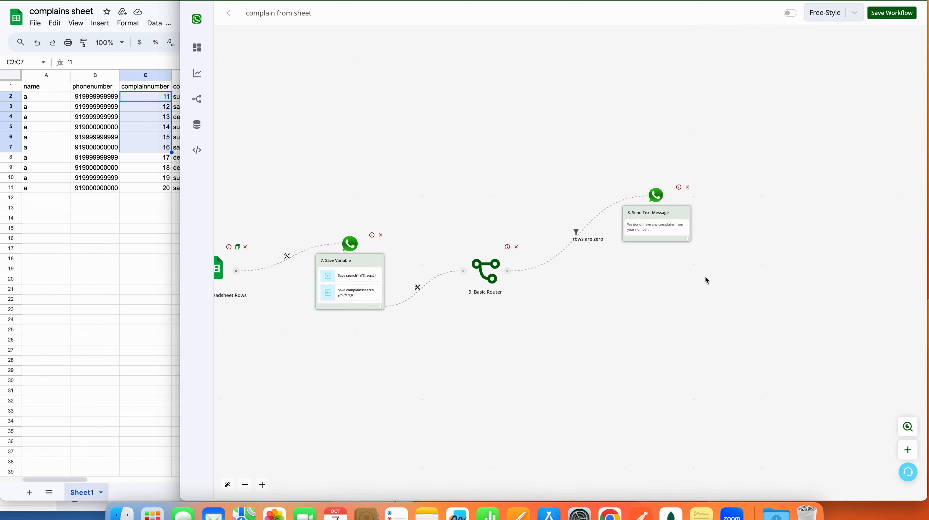
Add a Goto step after the message that jumps back to '4. Send Question', then start a second router branch
click(687, 239)
click(555, 257)
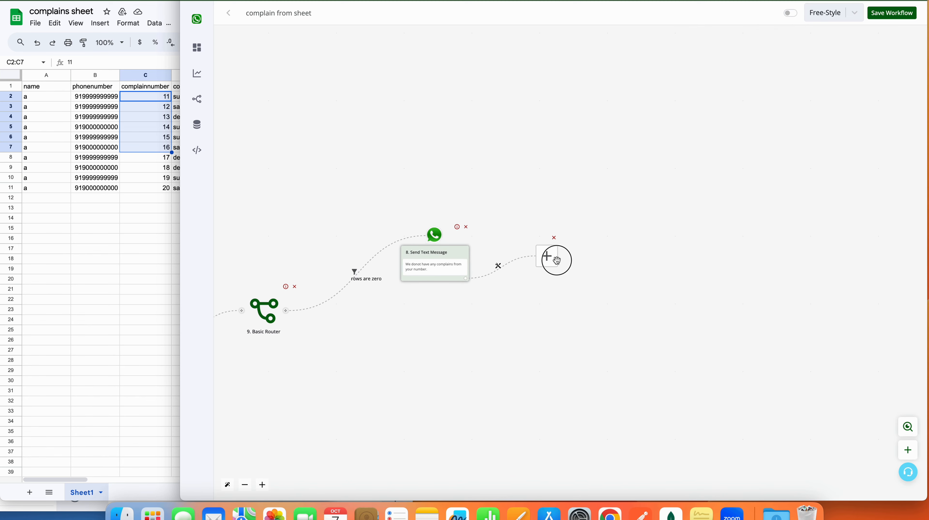
click(801, 170)
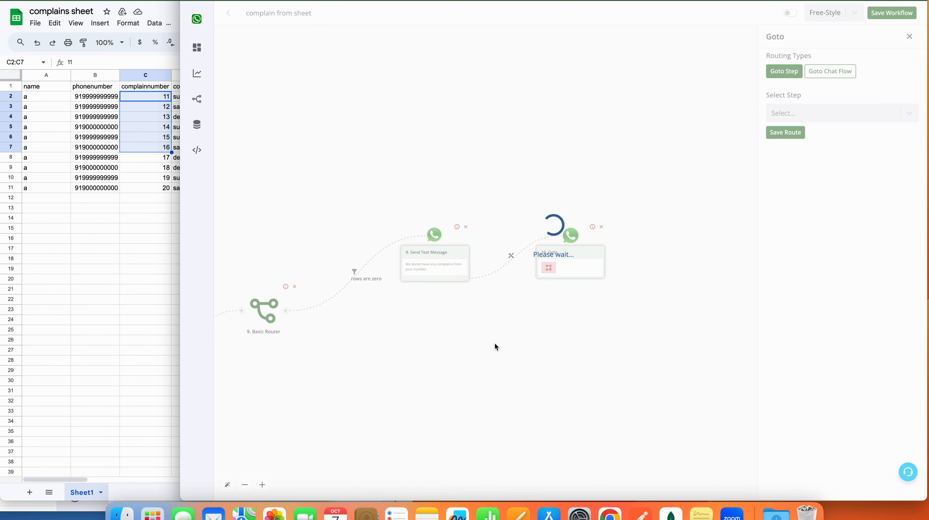
drag(488, 341, 695, 341)
drag(486, 392, 682, 393)
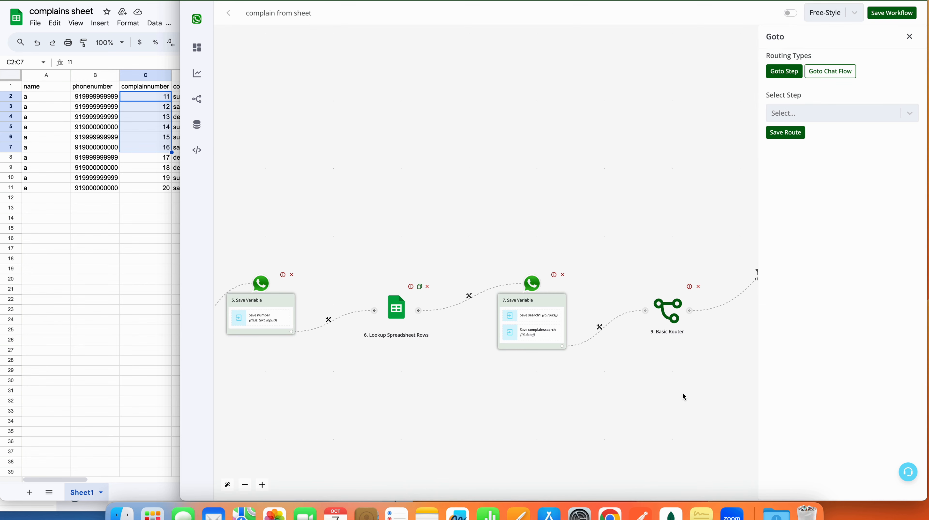
drag(427, 399, 626, 400)
drag(358, 384, 424, 382)
drag(313, 397, 417, 400)
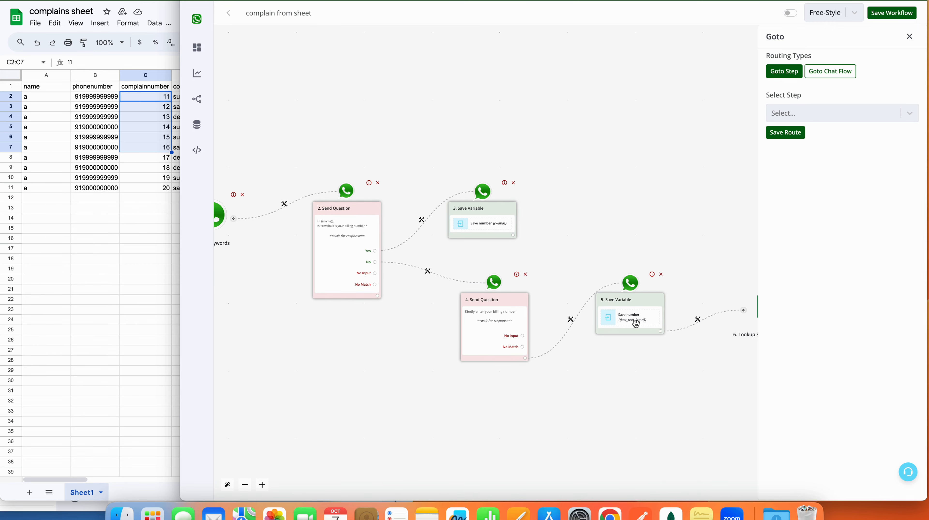
click(798, 118)
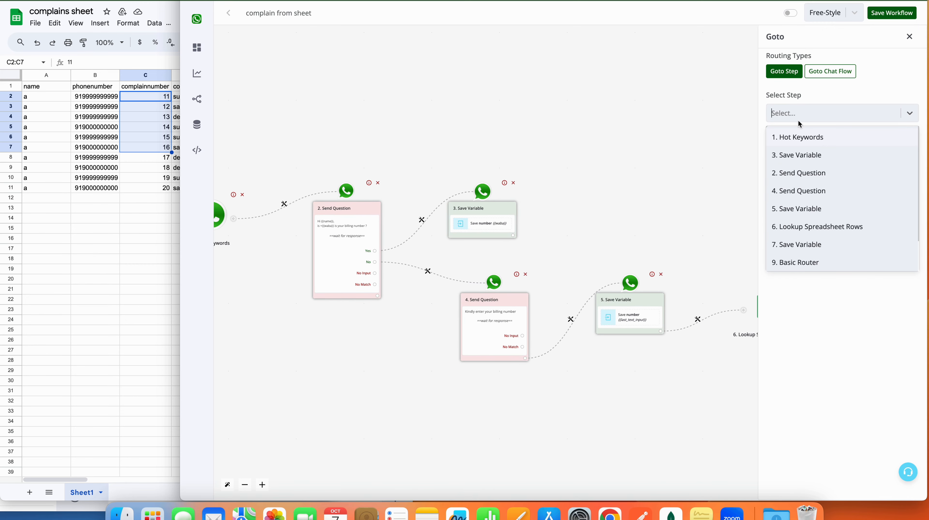
click(793, 199)
click(786, 133)
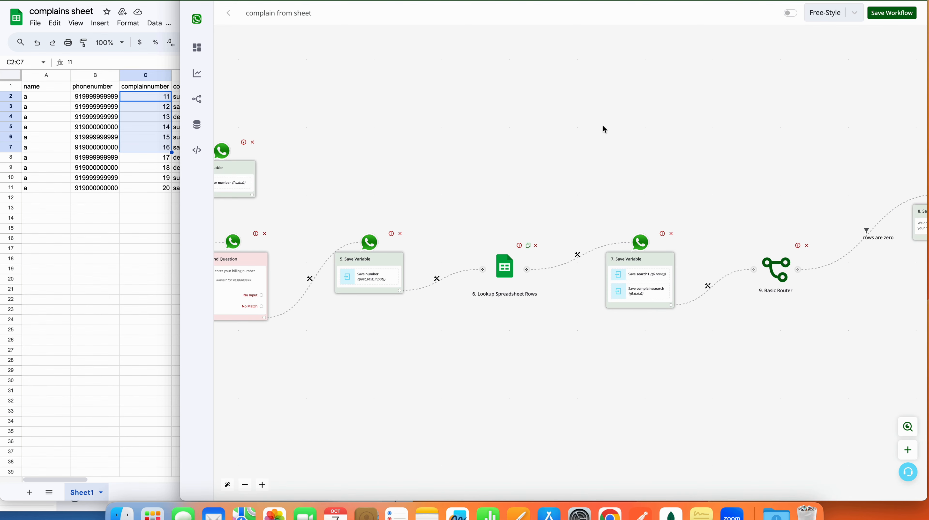
click(502, 273)
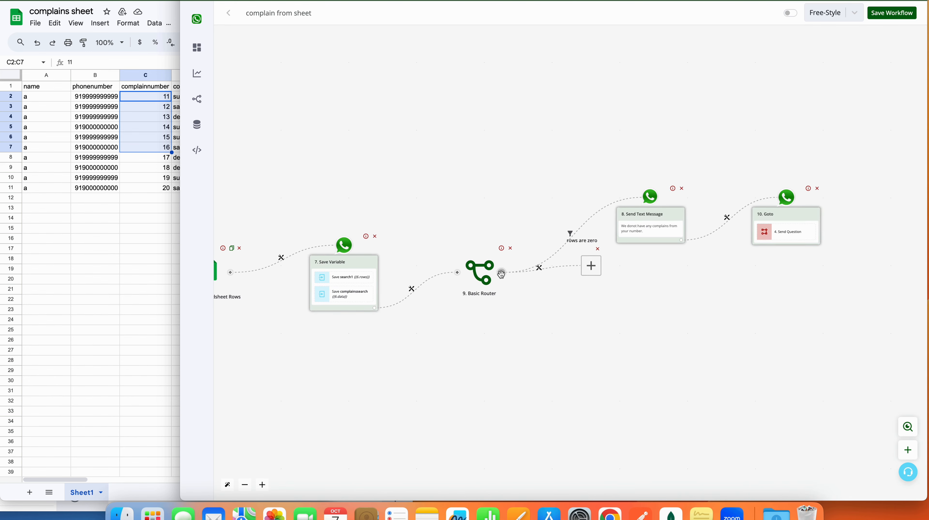
Place the new branch below the first and label its filter 'complains are found'
drag(557, 256, 614, 350)
click(528, 305)
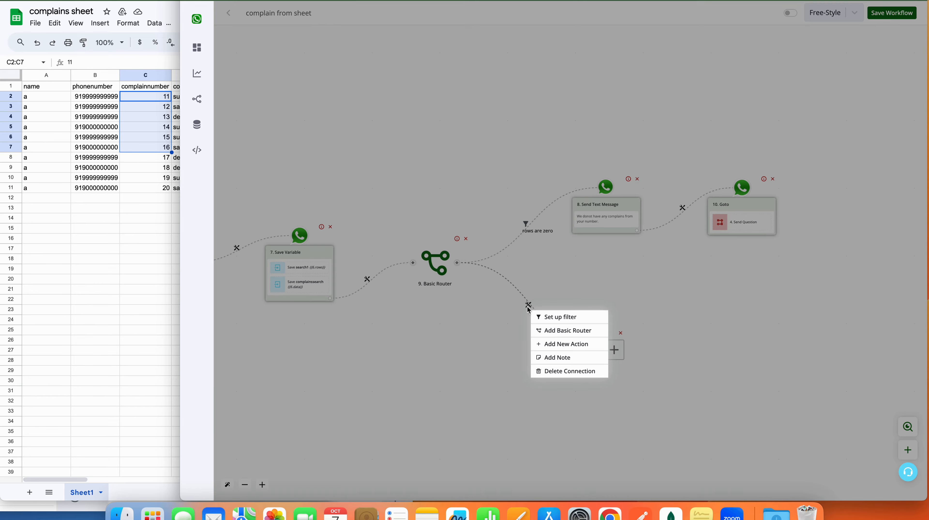
click(538, 316)
click(816, 88)
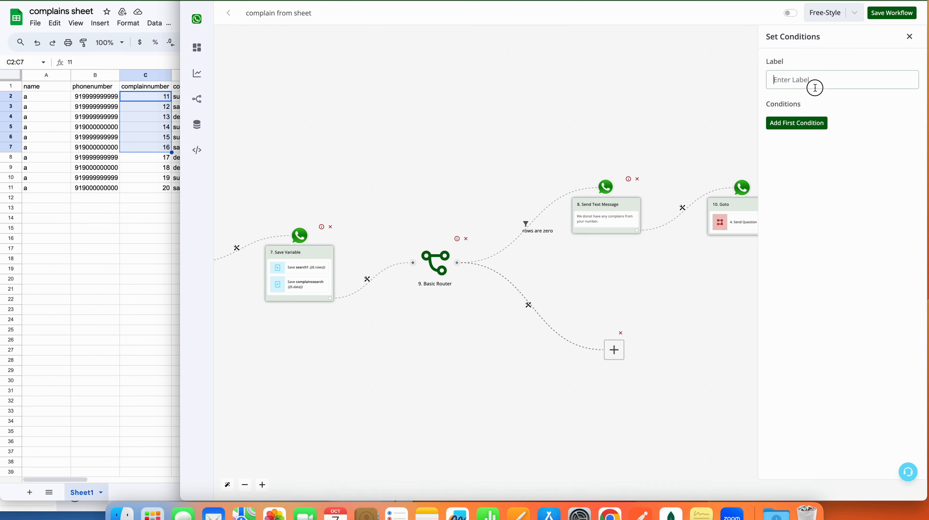
text(complains)
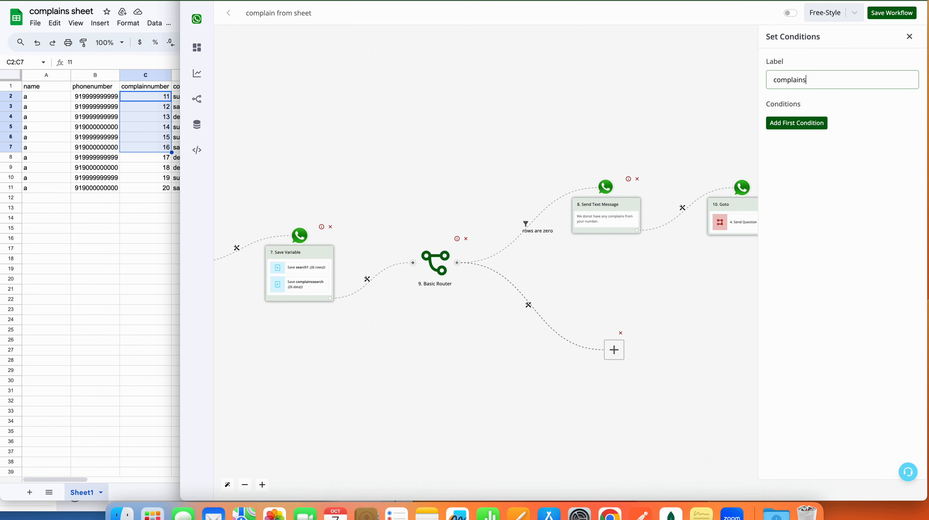
text( are found)
Set the branch condition {{BTF.search1}} Greater than 0 and save the filter
click(816, 136)
click(815, 131)
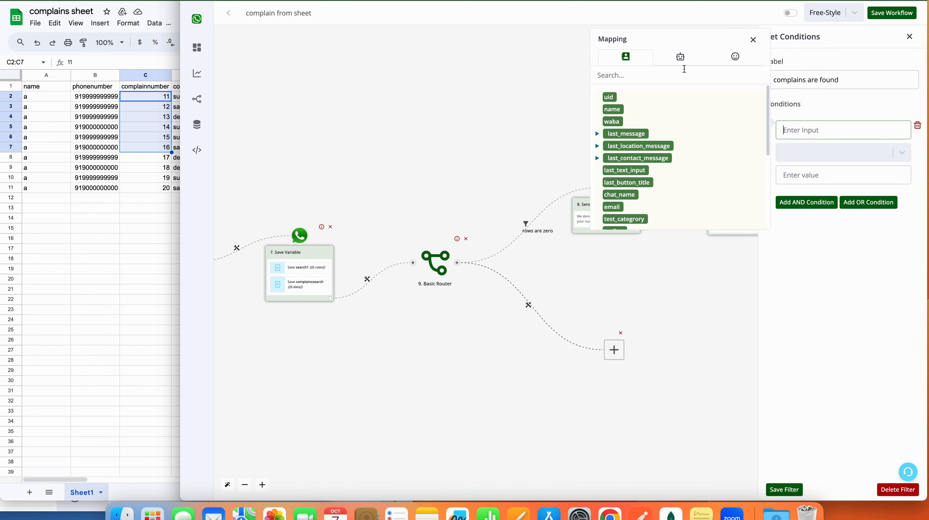
click(680, 56)
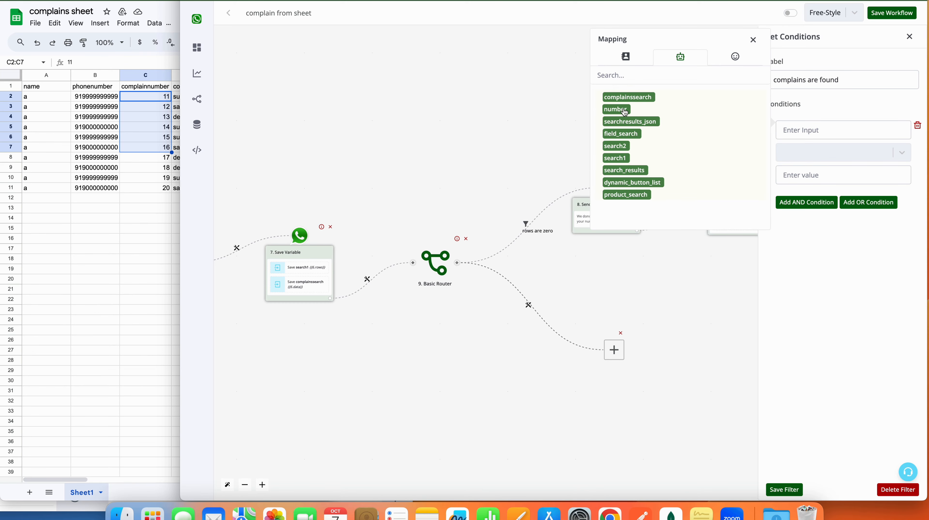
click(615, 158)
click(813, 152)
scroll(814, 253, down, 10)
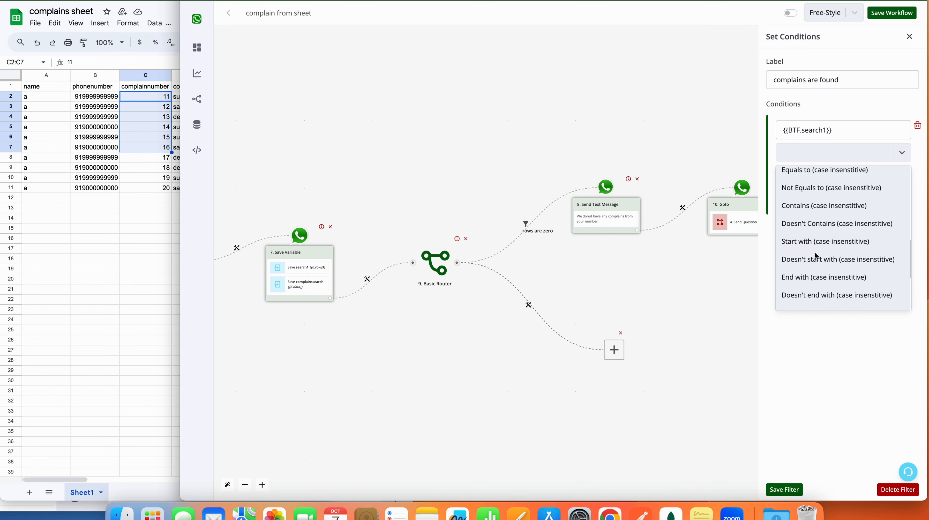
scroll(815, 252, down, 5)
click(815, 242)
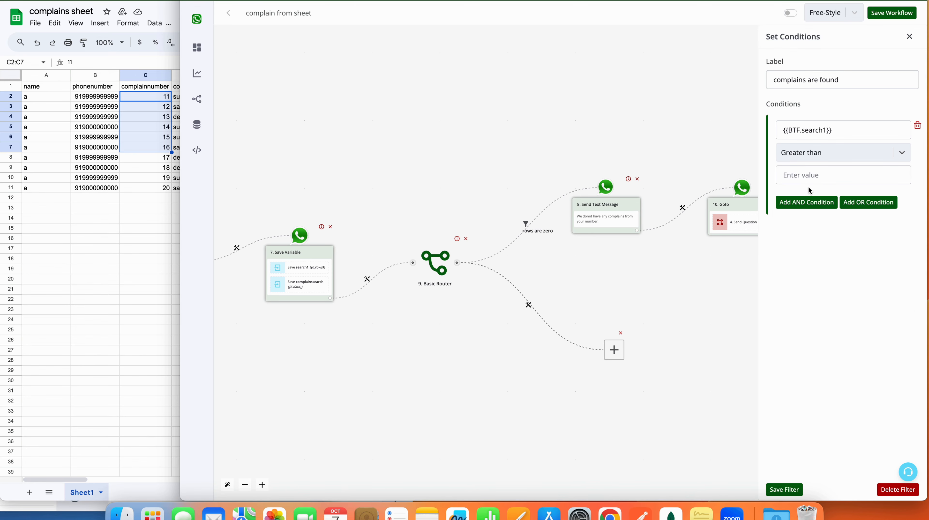
click(805, 177)
text(0)
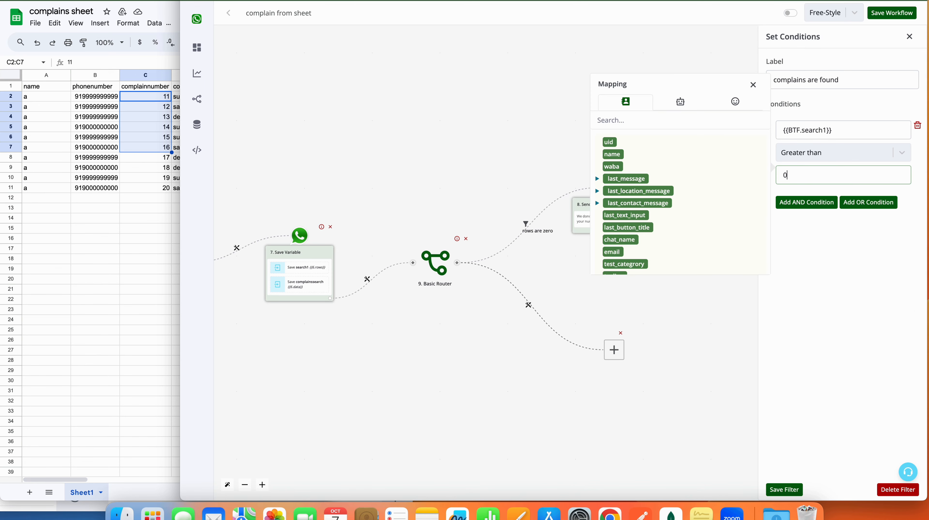
click(792, 487)
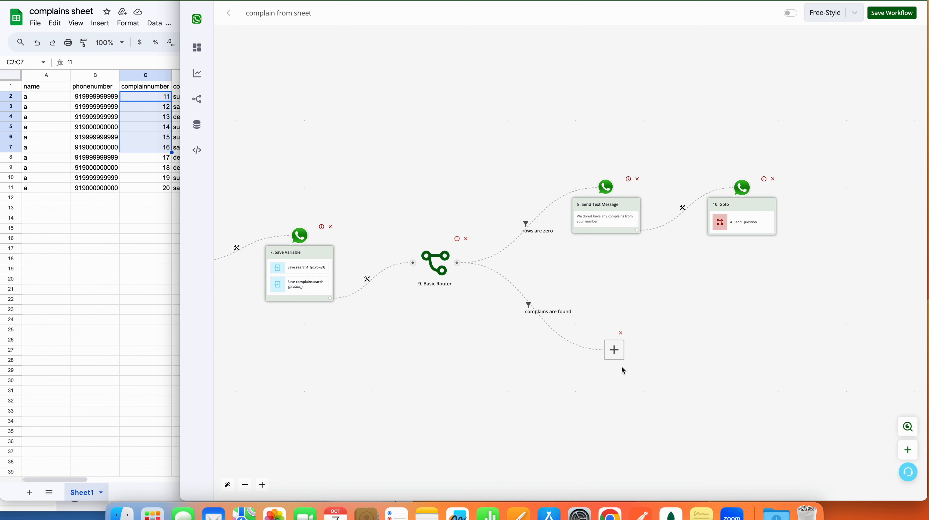
Add an Interactive Message question with body 'Kindly select a complain number to know it's status'
click(617, 351)
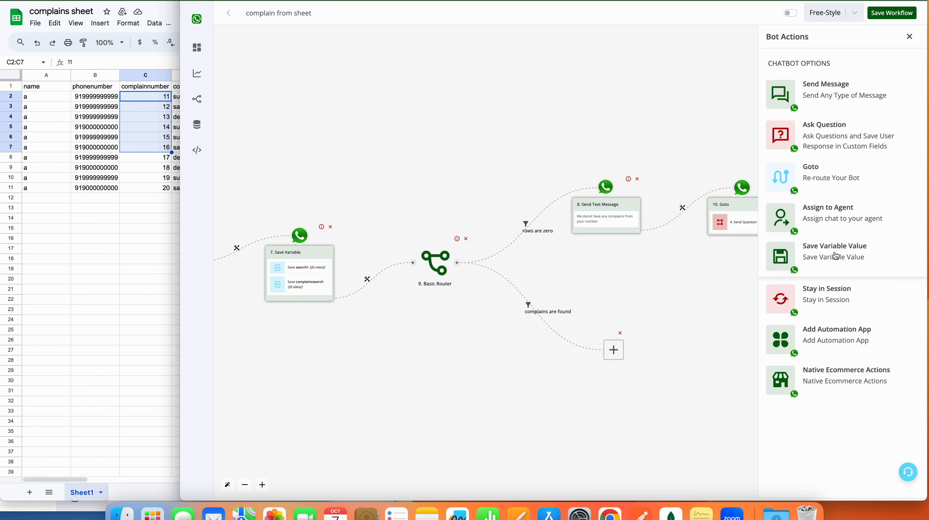
click(832, 142)
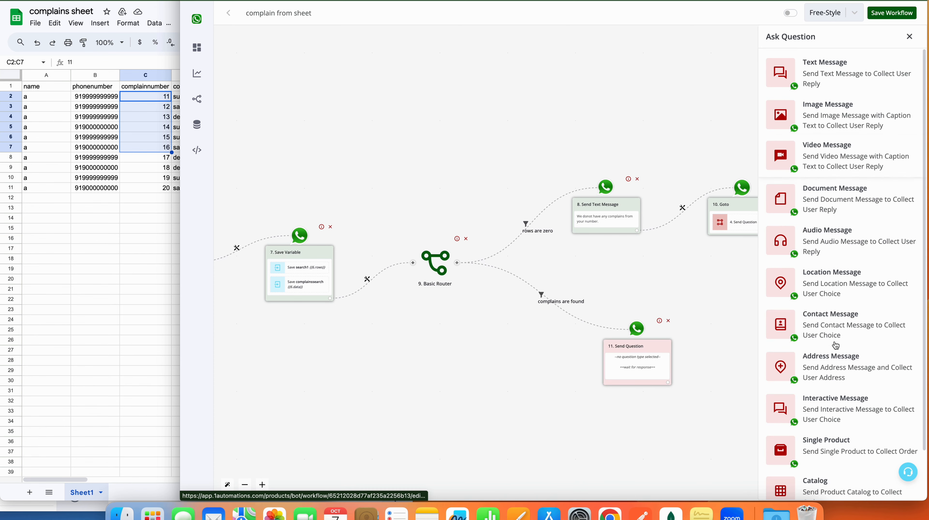
scroll(832, 404, down, 2)
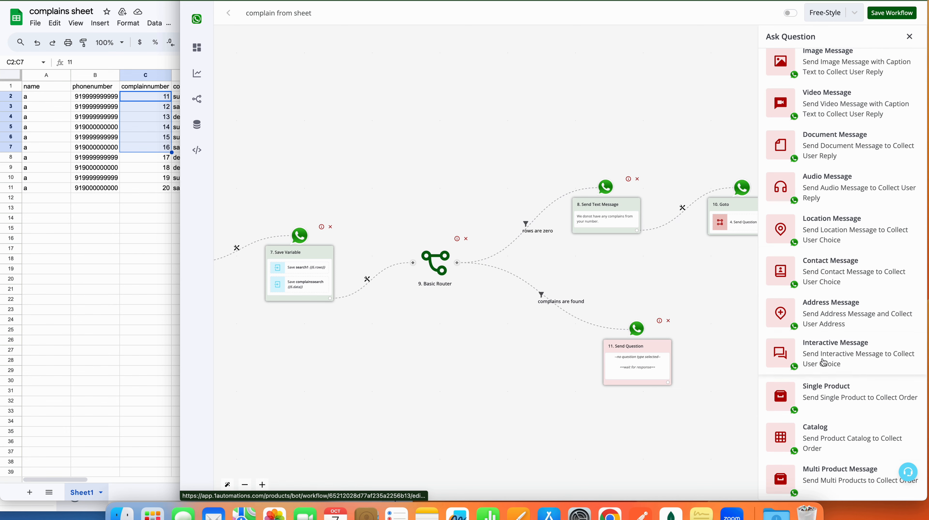
click(816, 355)
click(825, 148)
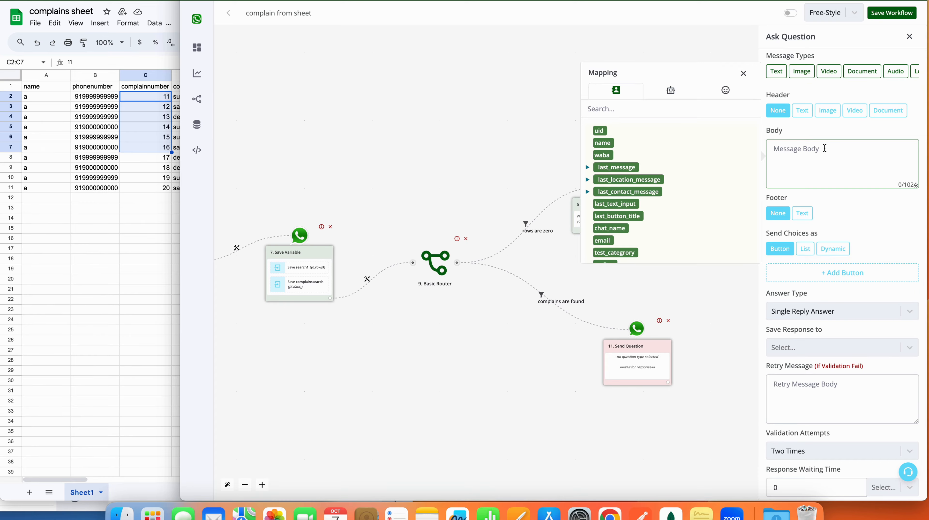
text(Kindly select a complain number to know it)
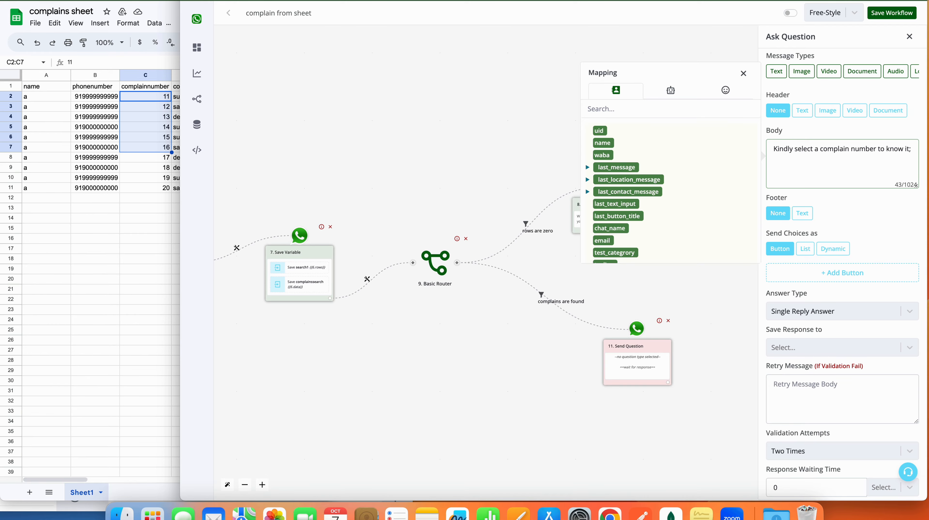
text('s status)
scroll(860, 294, down, 1)
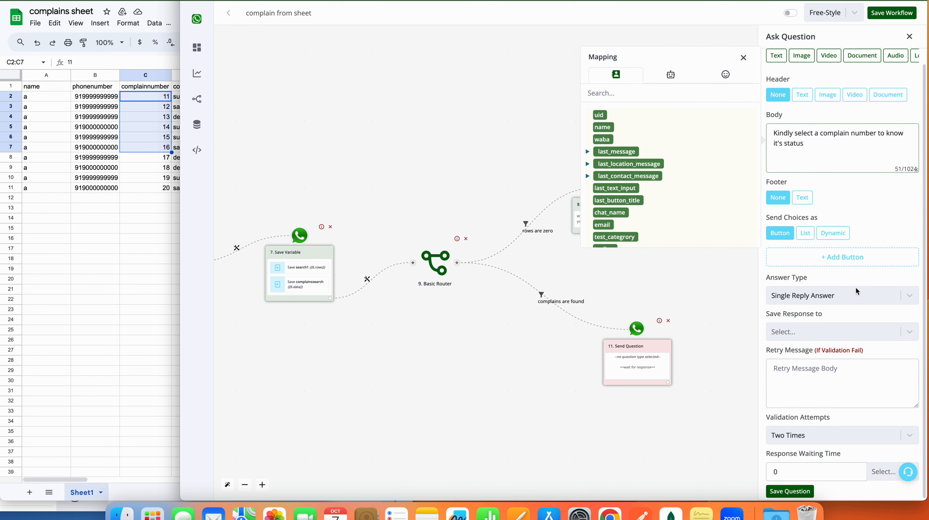
double_click(794, 218)
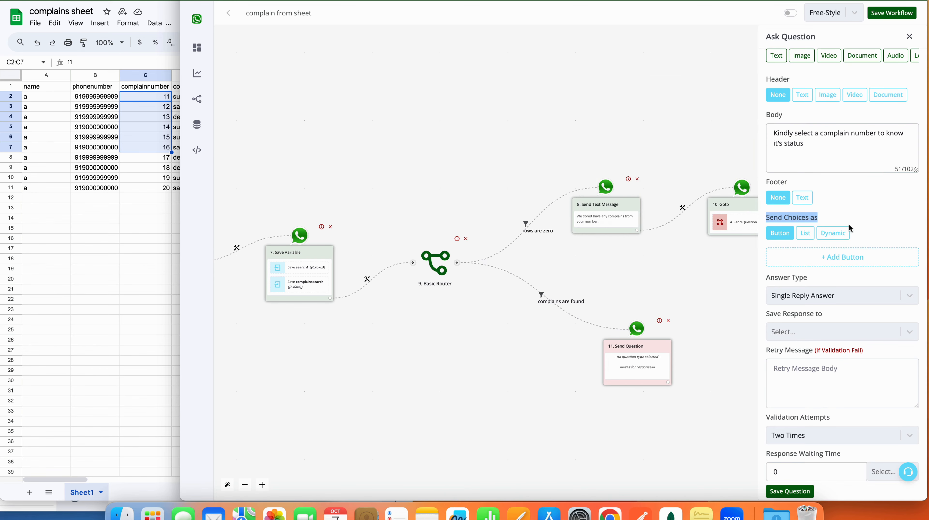
Set dynamic list choices from complainssearch, titled {{item.complainnumber}} and described by {{item.complaincategory}}
click(842, 236)
click(842, 266)
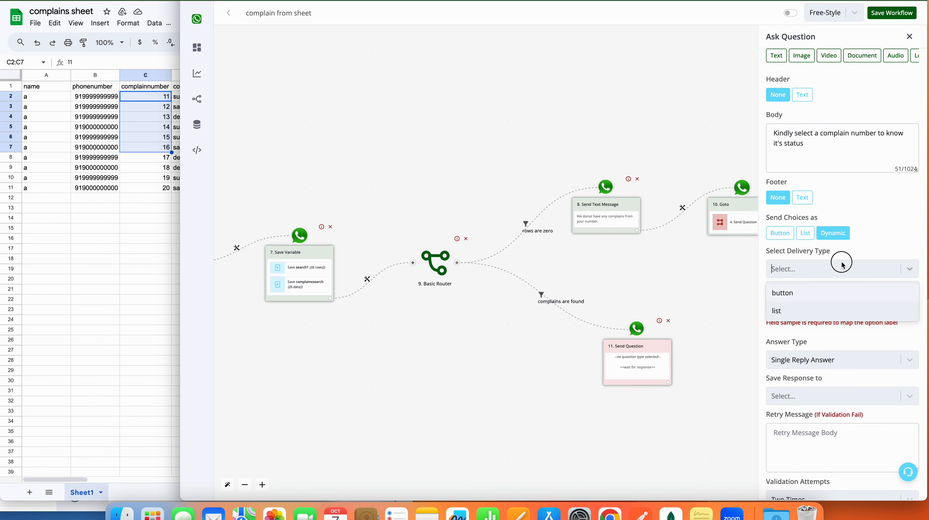
click(800, 311)
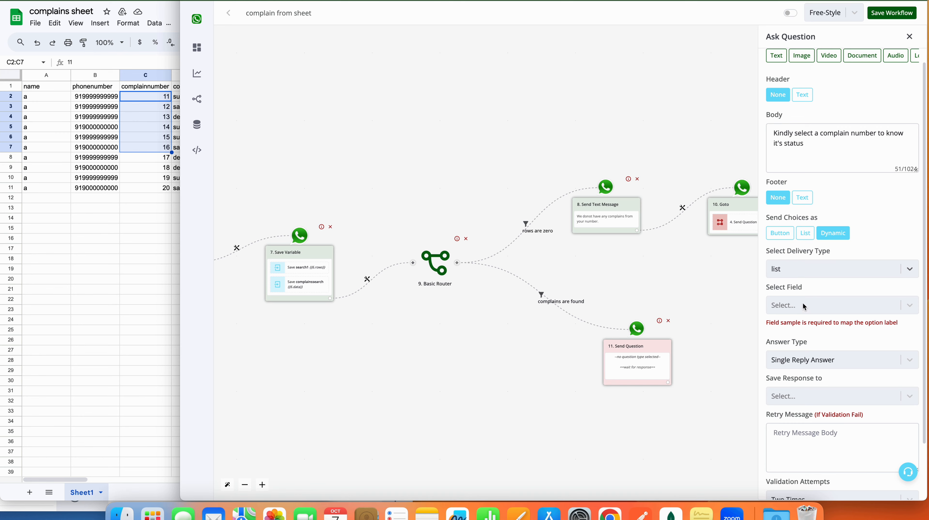
click(803, 304)
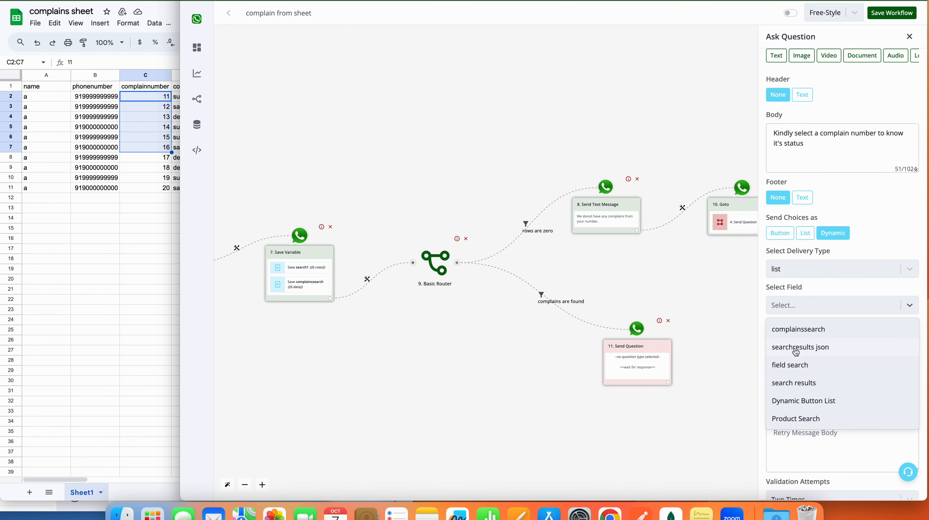
click(791, 330)
scroll(796, 313, down, 3)
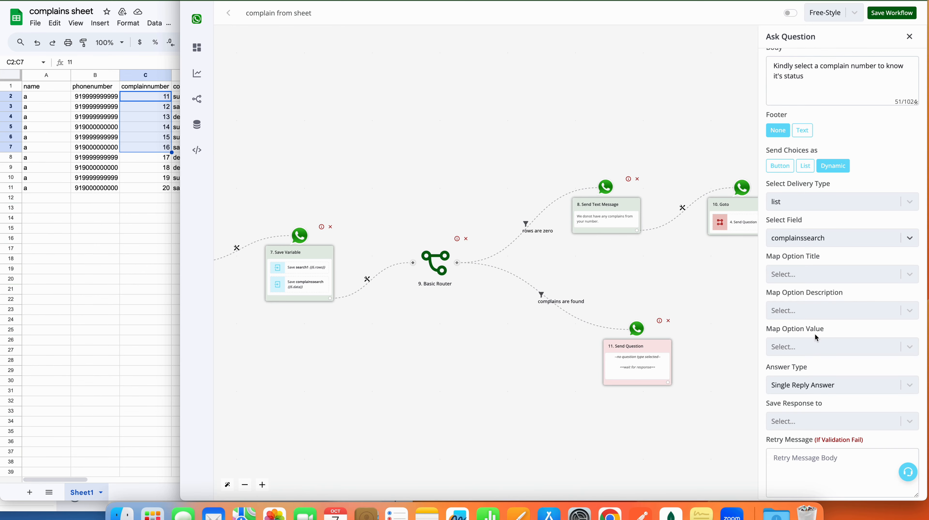
click(815, 276)
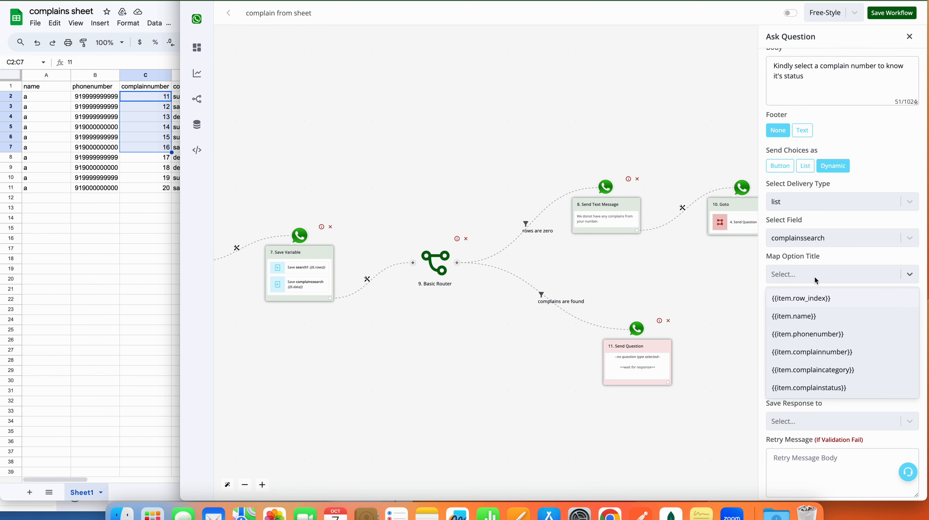
click(825, 355)
click(843, 305)
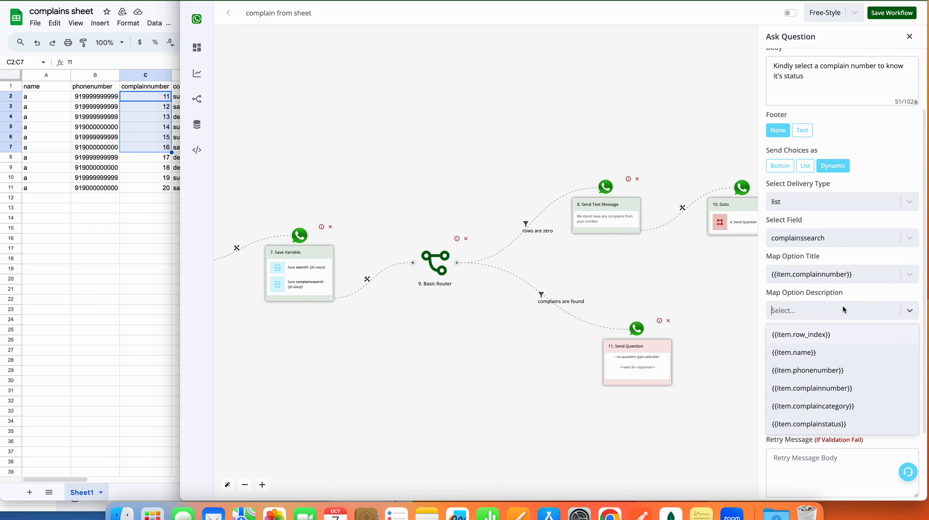
click(839, 407)
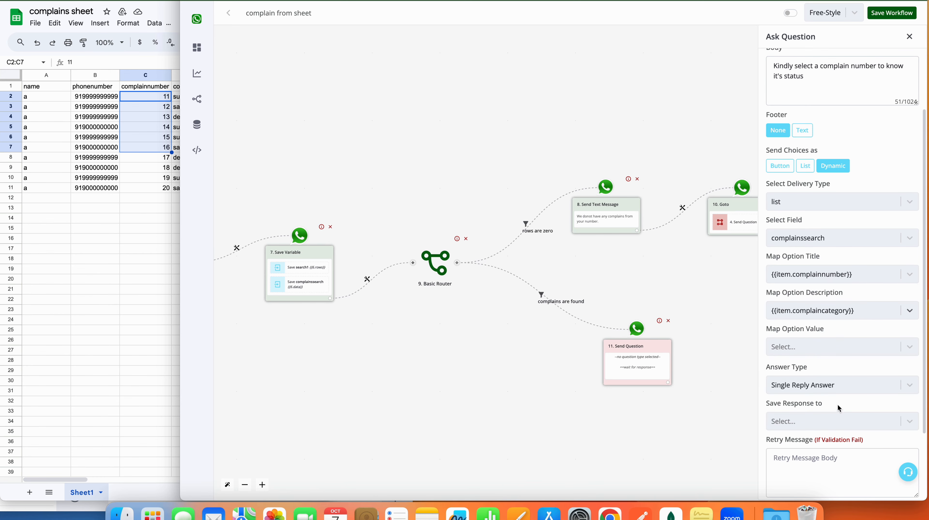
click(841, 351)
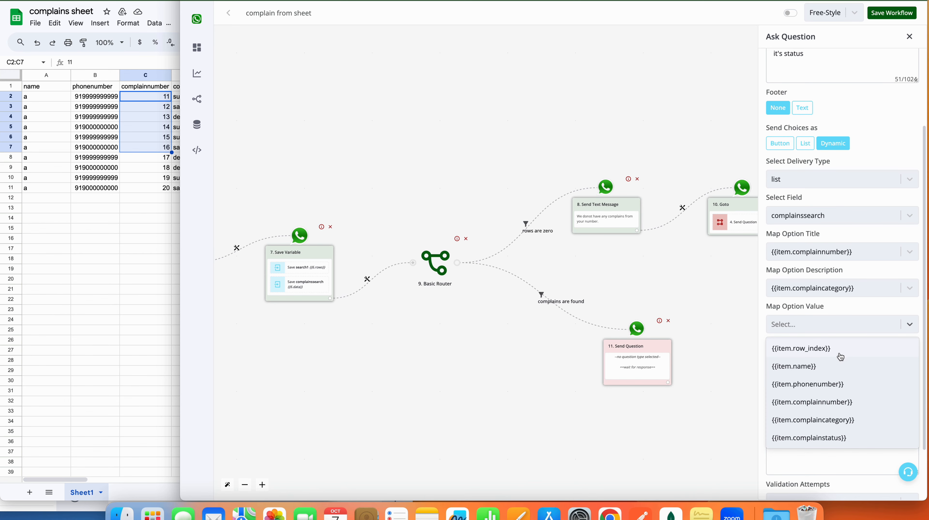
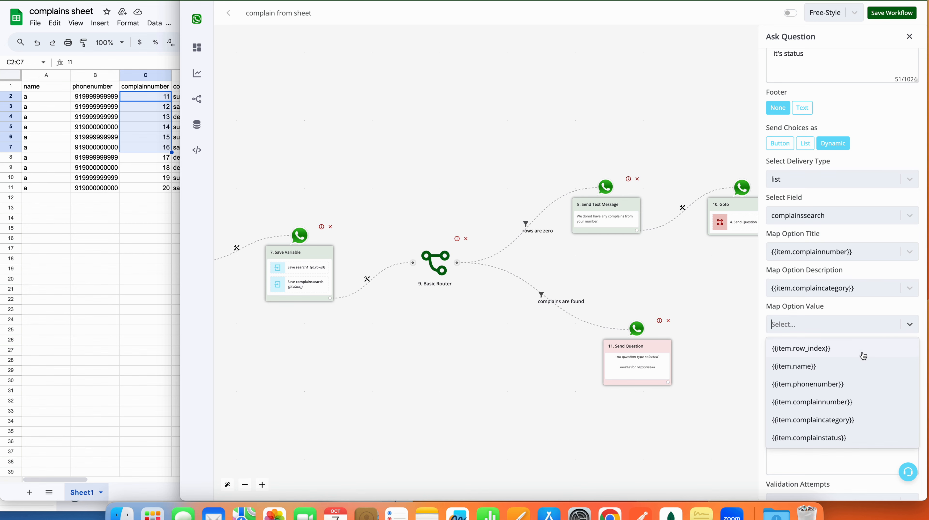
Map each list option's value to {{item.complainnumber}}, save the question, and search apps for 's'
click(853, 403)
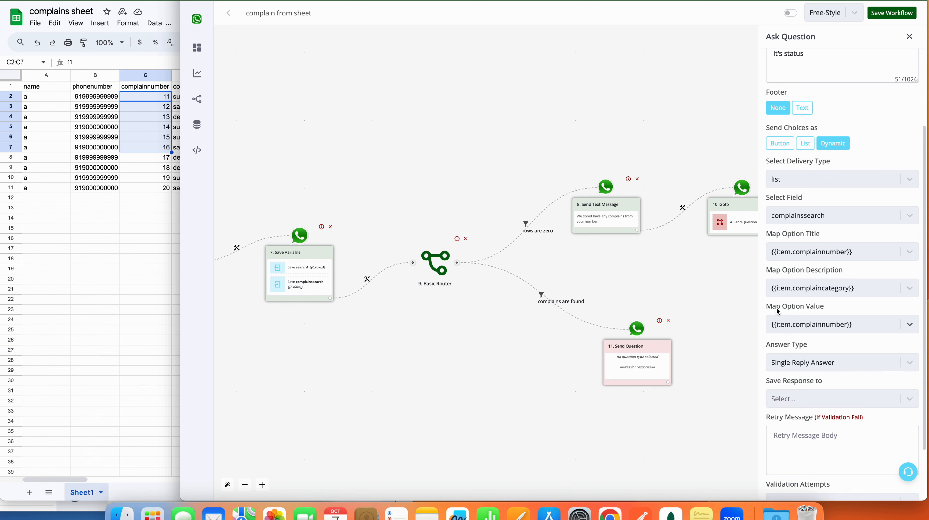
click(839, 63)
text(sheet)
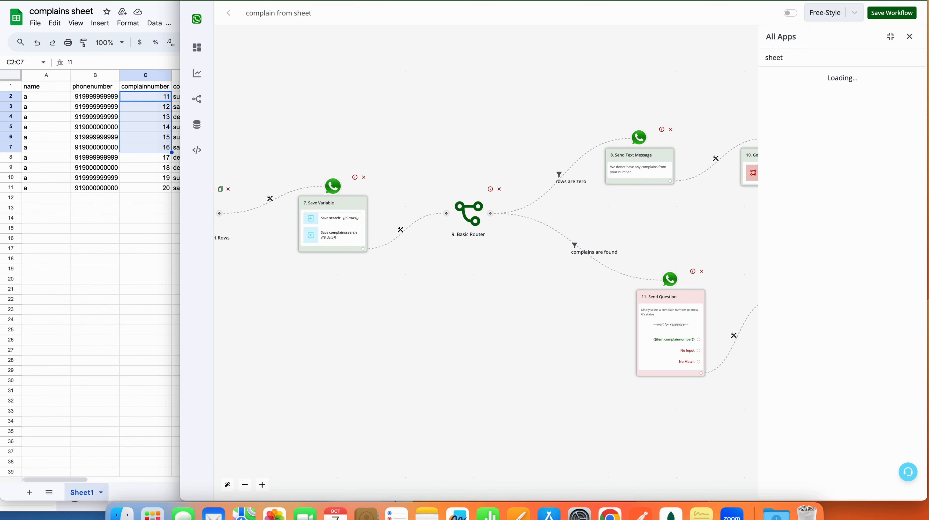
Add a Google Sheet Lookup Spreadsheet Rows step using the saved Google connection
click(834, 99)
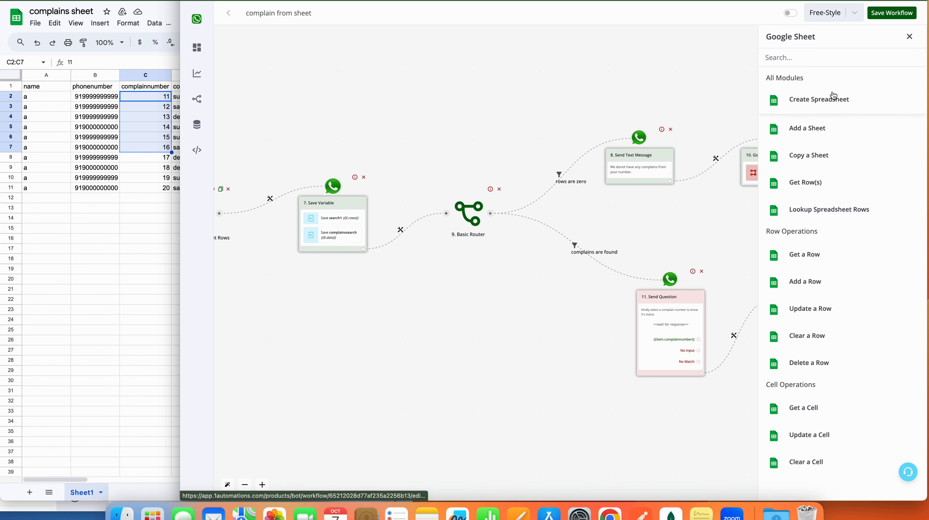
click(829, 219)
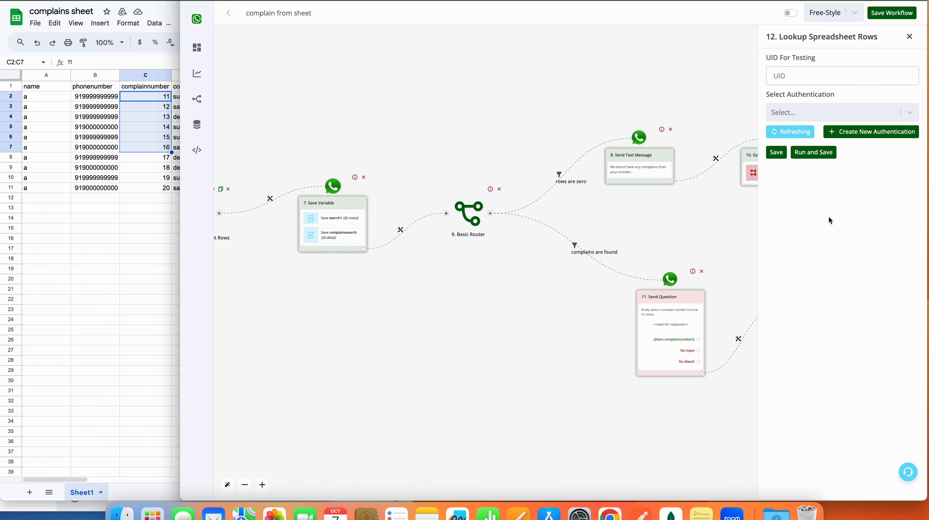
click(911, 112)
click(915, 112)
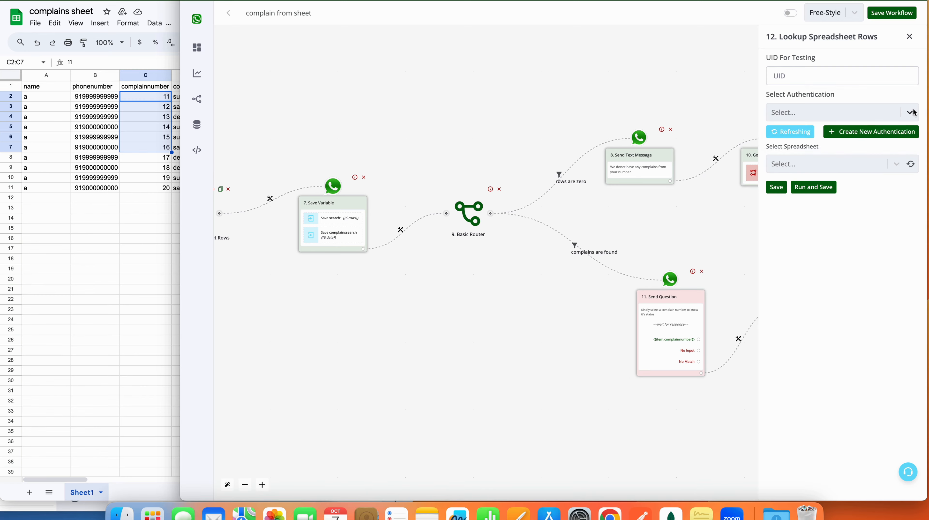
click(915, 112)
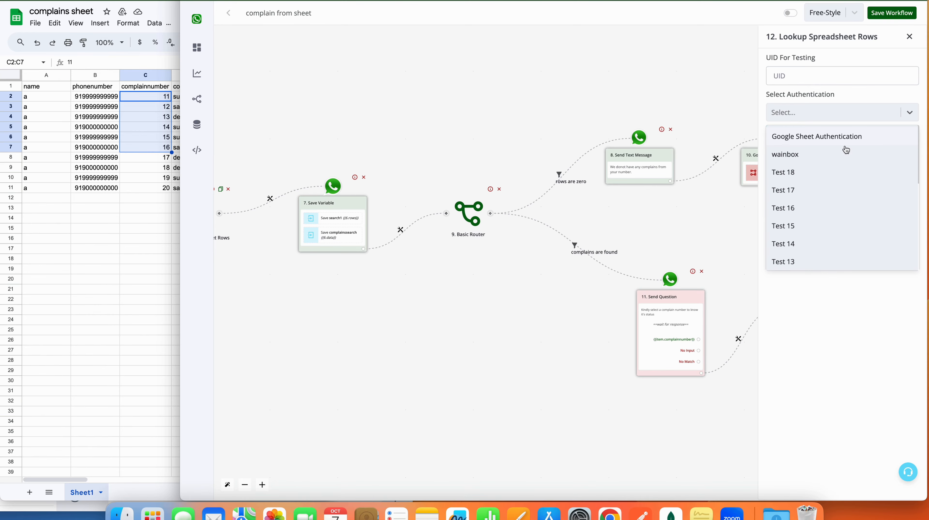
click(841, 152)
Point the lookup at the 'complains sheet' spreadsheet and its Sheet1
click(913, 164)
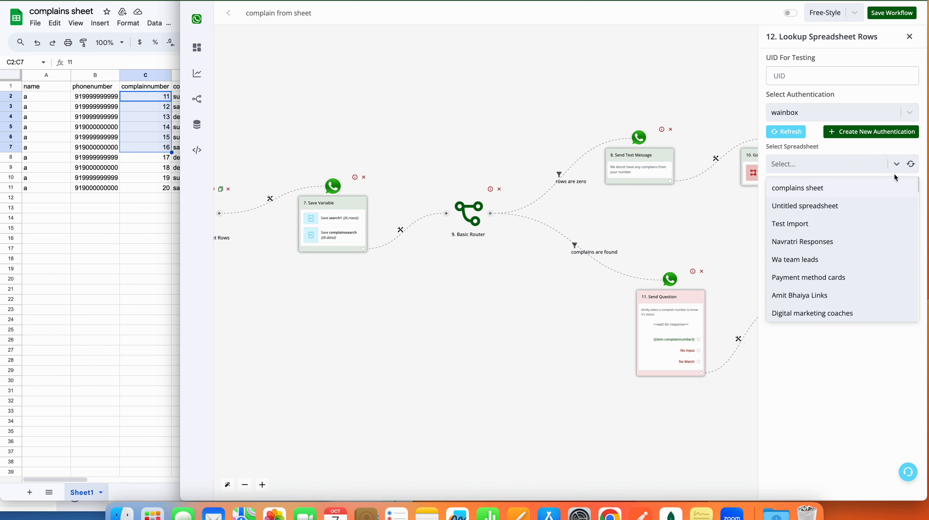
click(853, 190)
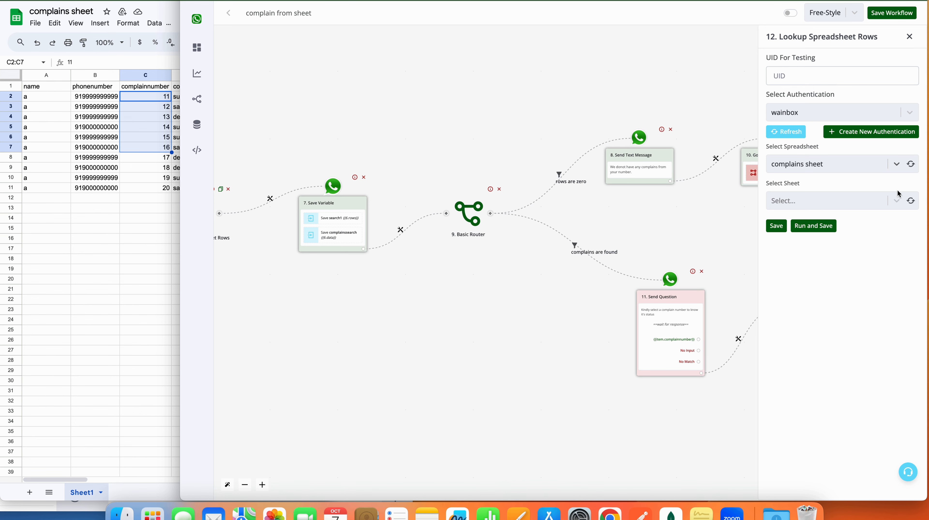
click(897, 201)
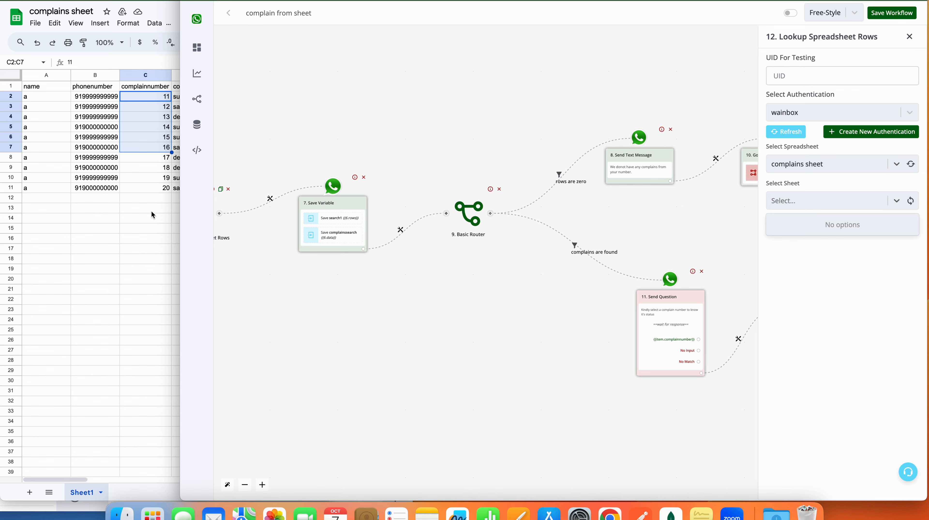
click(161, 247)
drag(160, 247, 175, 251)
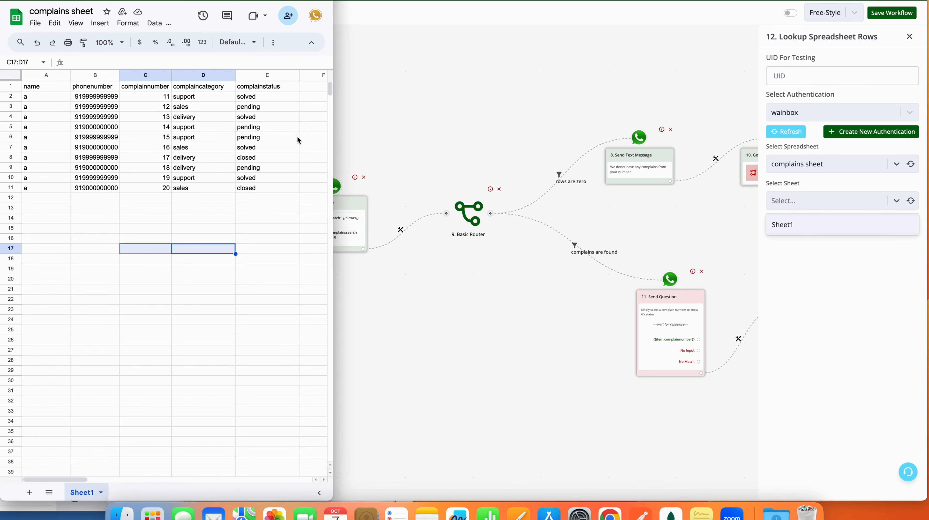
click(826, 229)
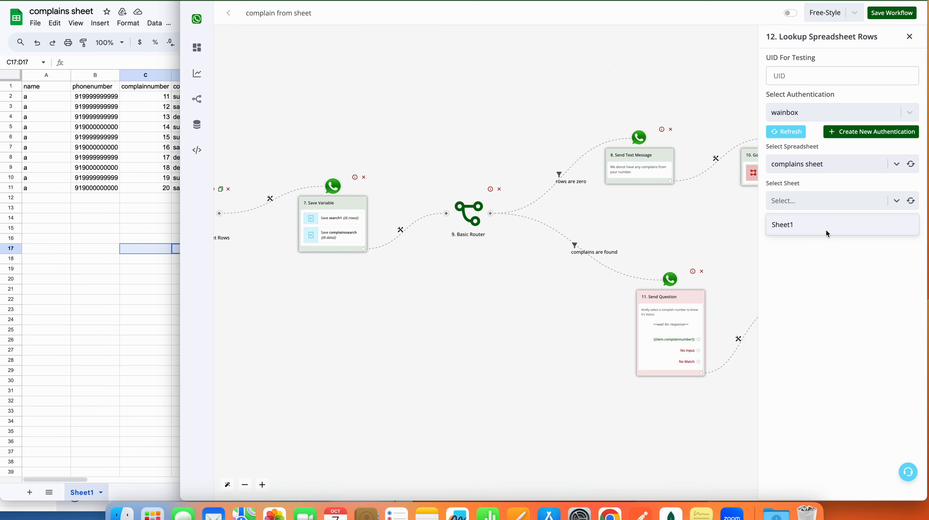
click(825, 225)
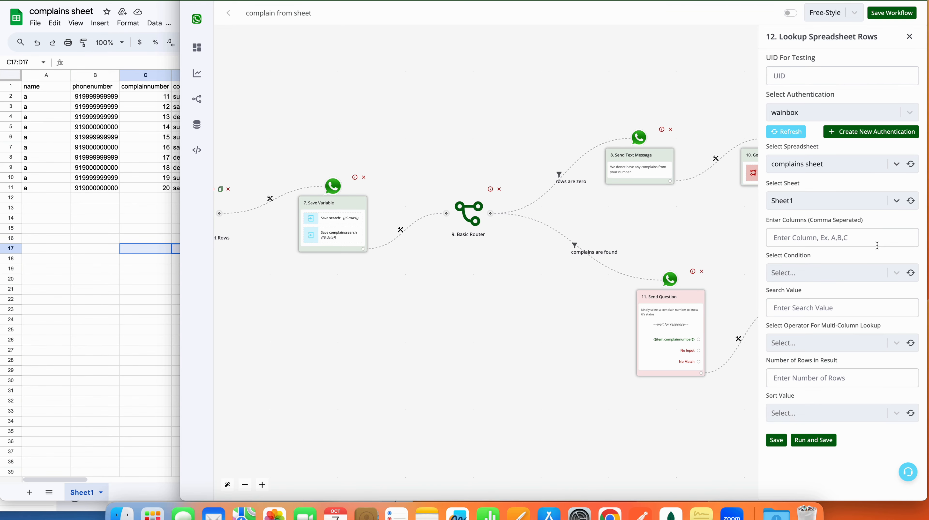
Search column C with Equal to (Number), initially matching the last button title
click(876, 240)
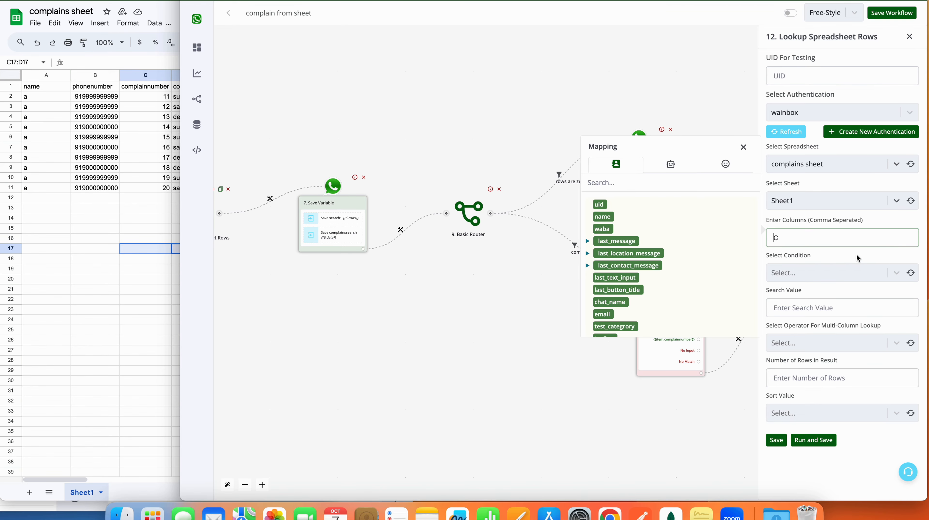
click(857, 257)
click(838, 273)
scroll(816, 387, down, 3)
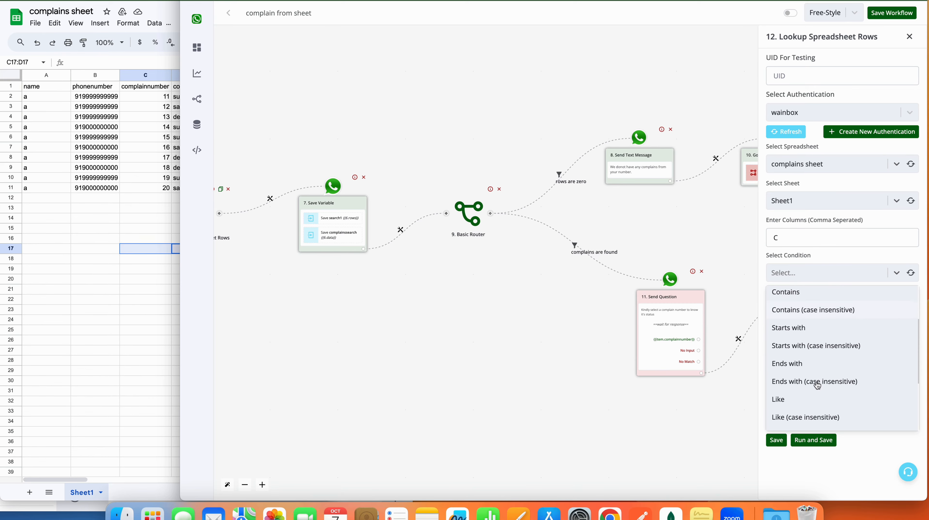
scroll(816, 398, down, 1)
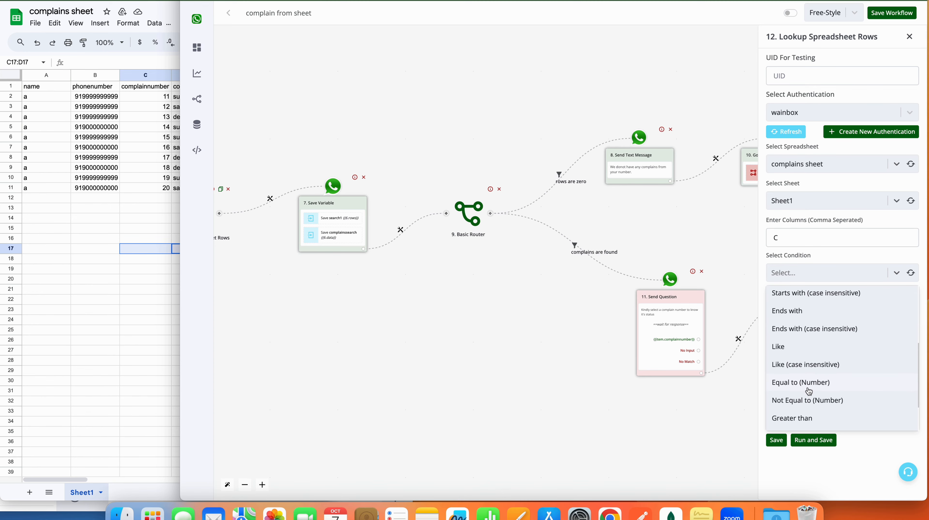
click(810, 389)
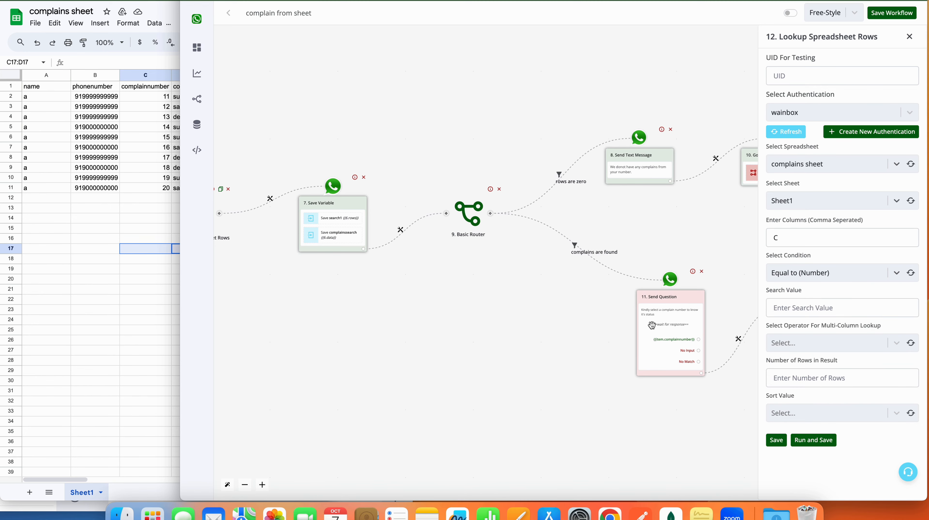
click(833, 309)
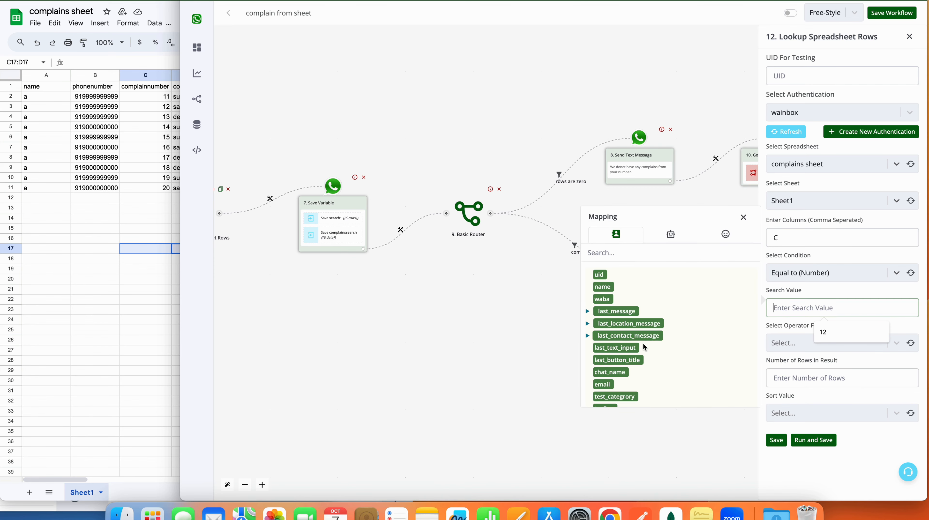
click(622, 363)
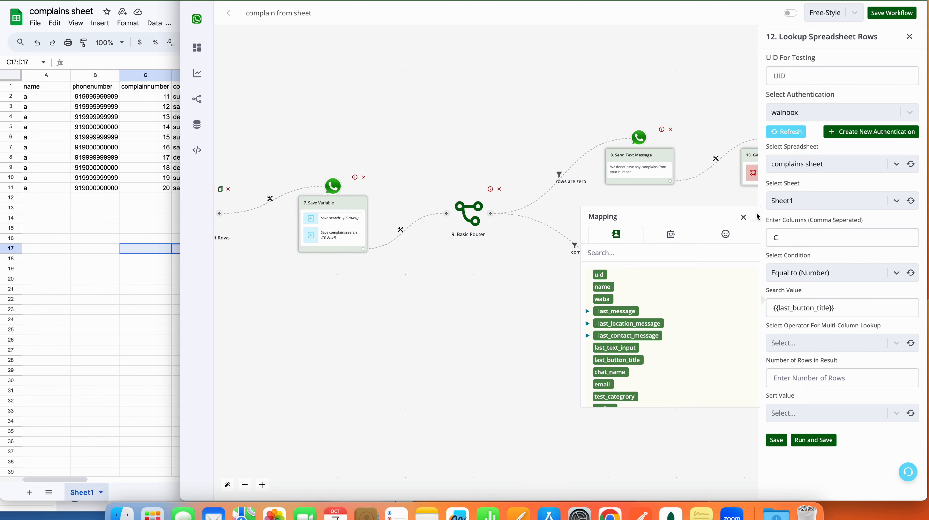
click(747, 218)
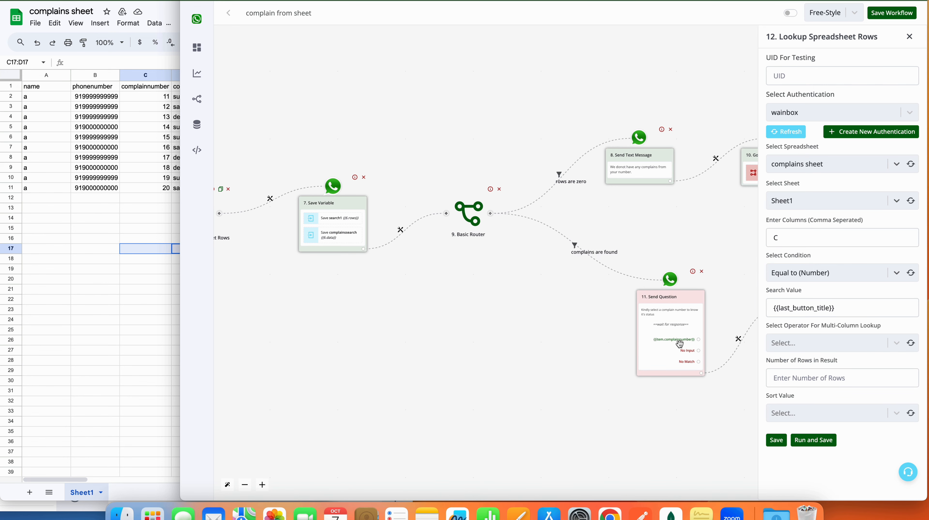
Combine conditions with AND, return 1 row, and sort from the Bottom
click(826, 341)
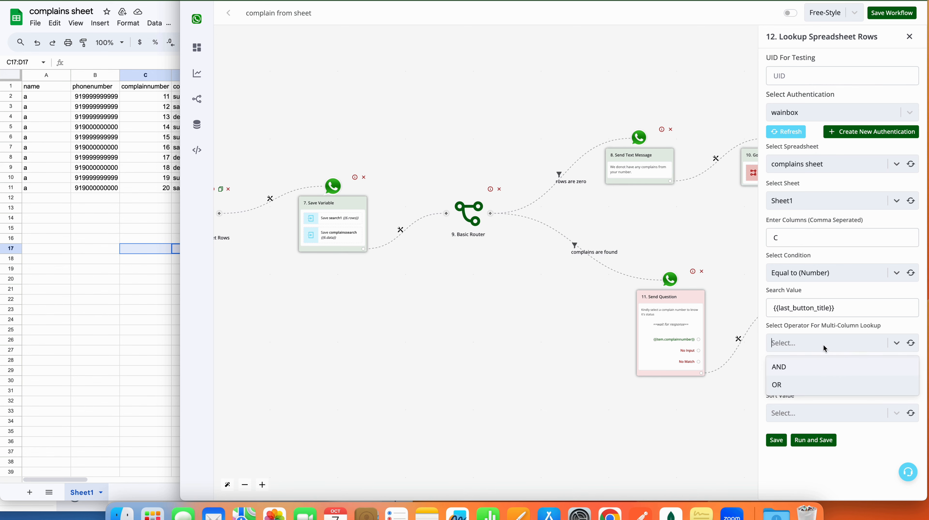
click(794, 367)
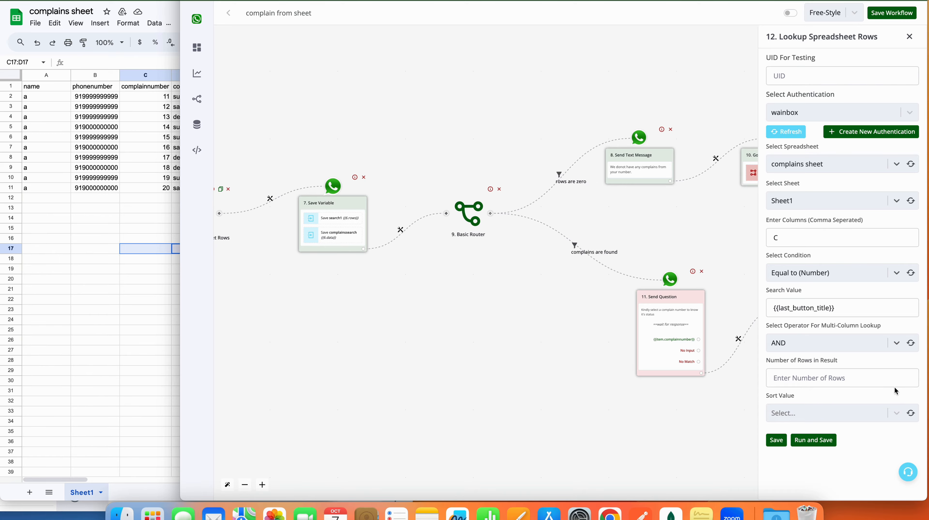
click(879, 378)
text(1)
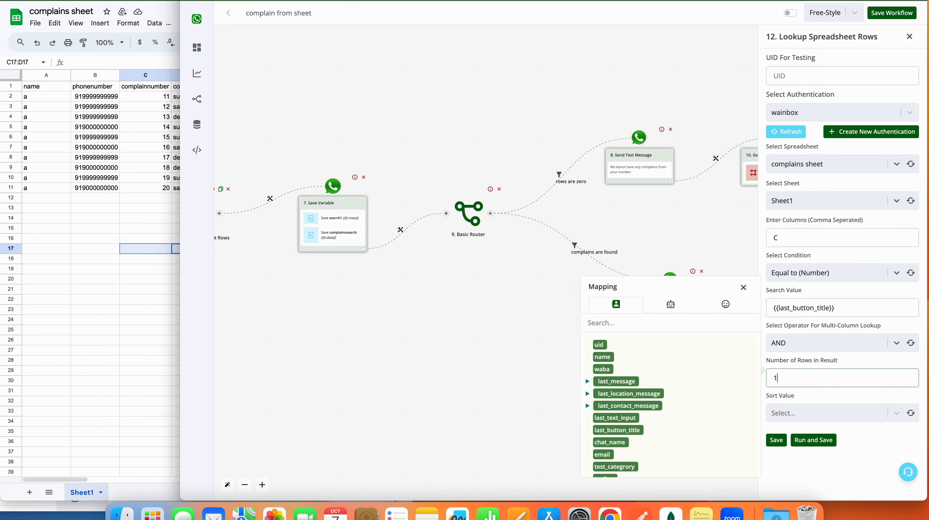
click(866, 407)
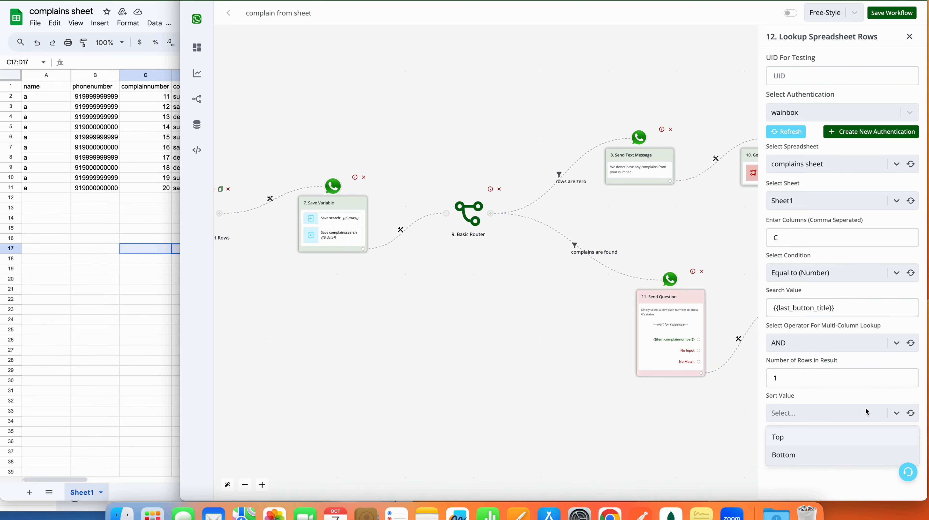
click(849, 458)
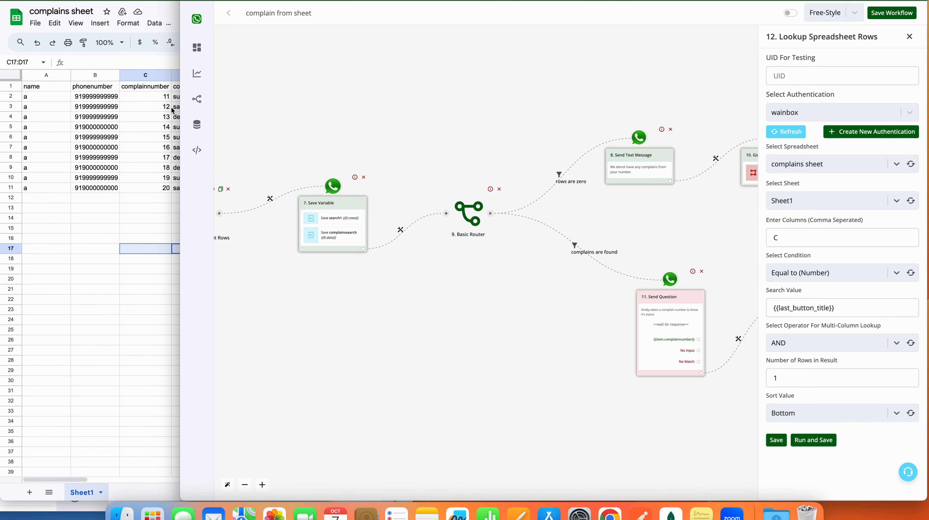
Replace the search value with the fixed test number 12
click(873, 303)
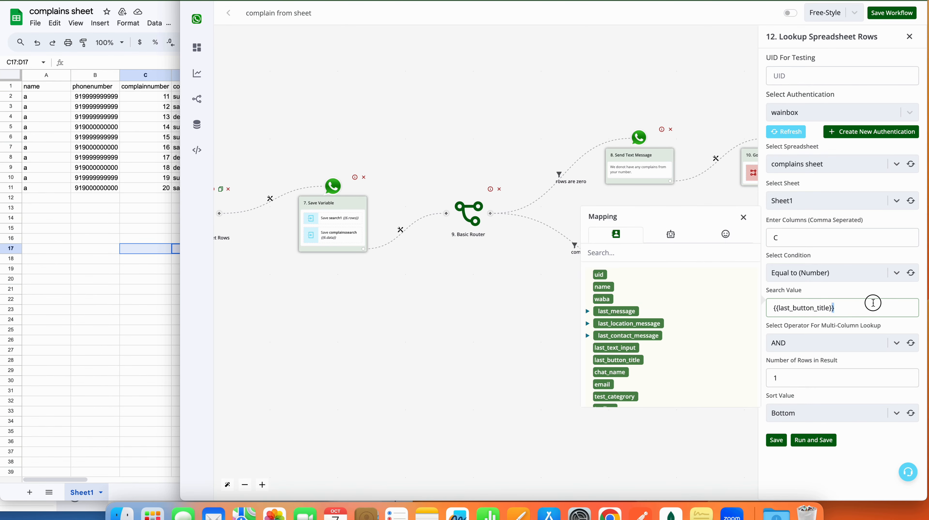
key(super+a)
key(BackSpace)
text(12)
drag(870, 309, 764, 312)
Save and test-run the lookup, then inspect the returned data row in the run history
click(830, 442)
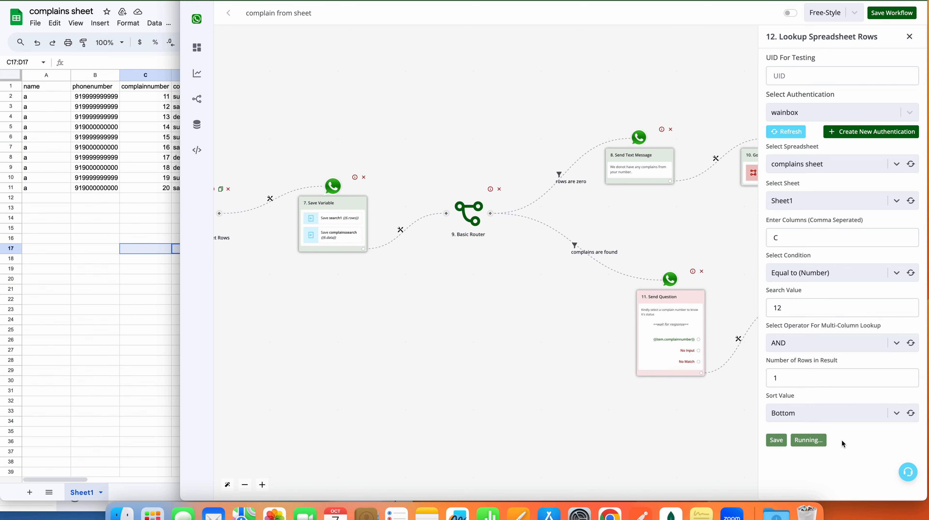
drag(644, 415, 461, 422)
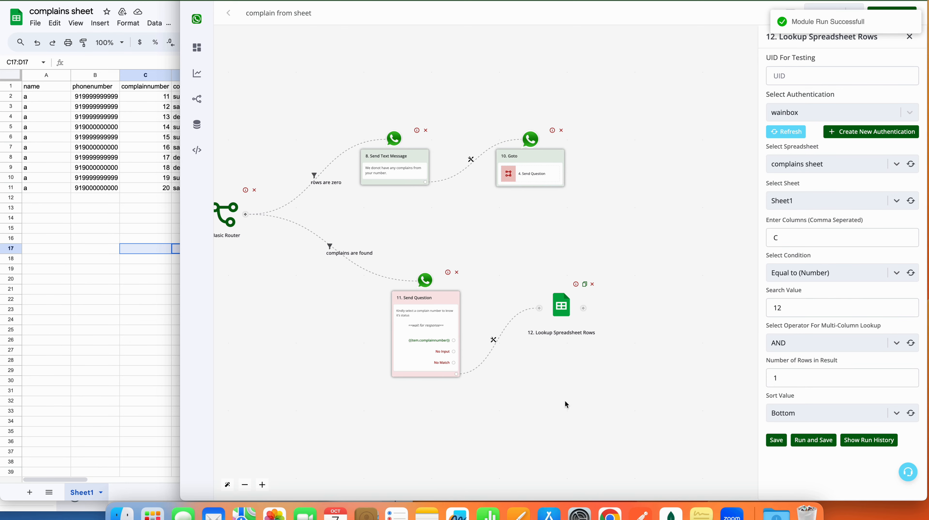
click(881, 439)
click(583, 395)
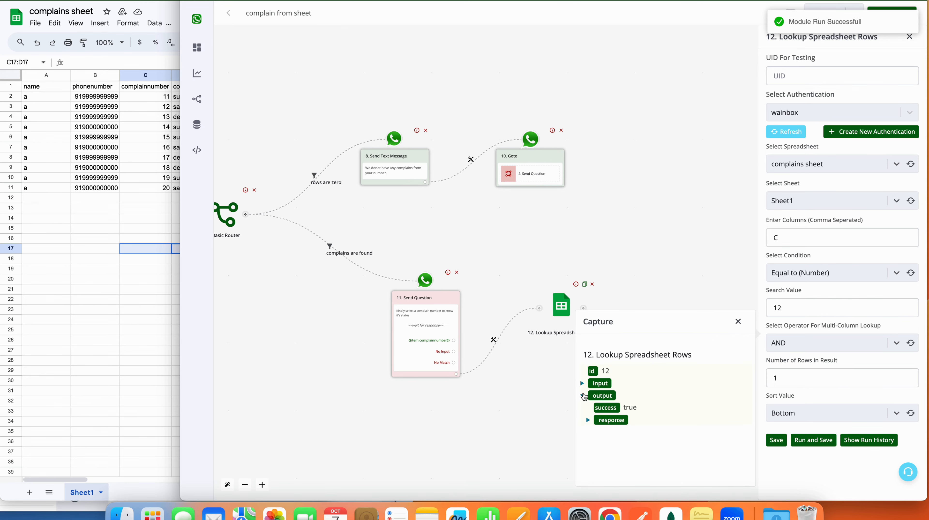
click(588, 419)
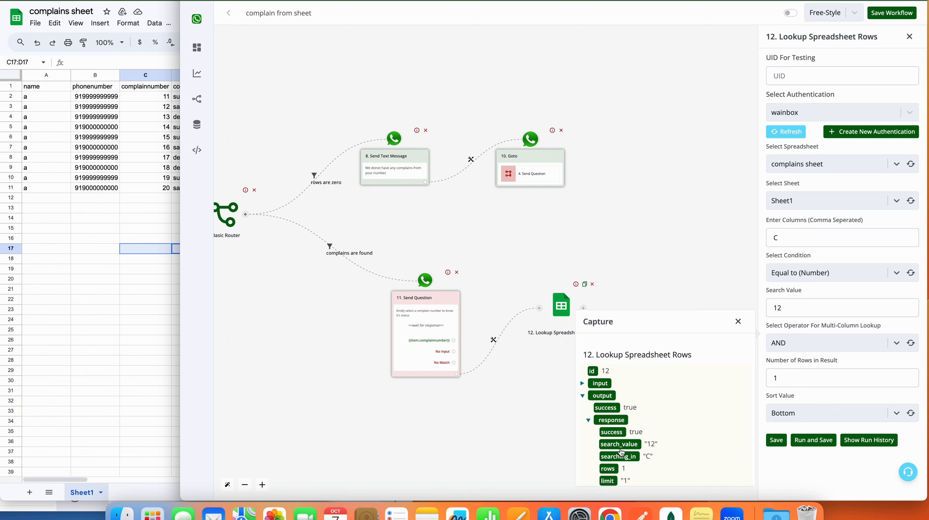
scroll(650, 458, down, 1)
scroll(601, 480, down, 1)
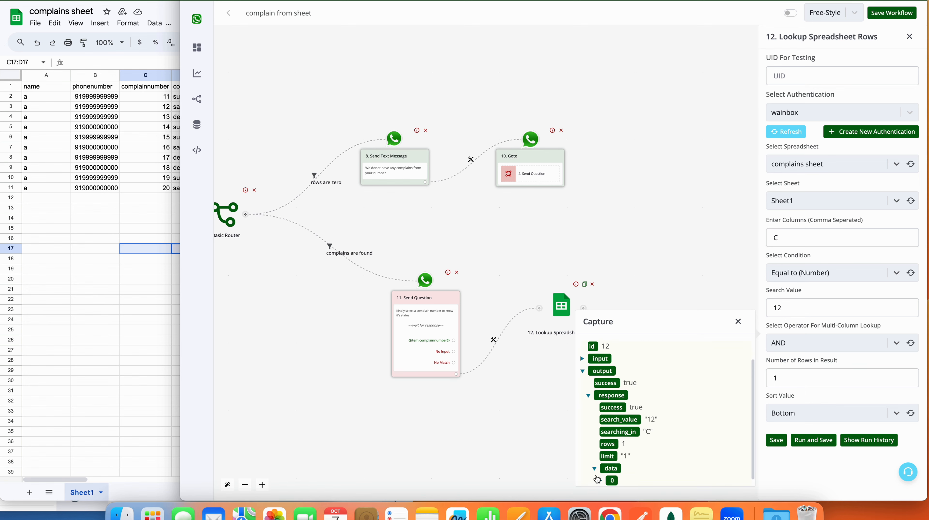
click(601, 478)
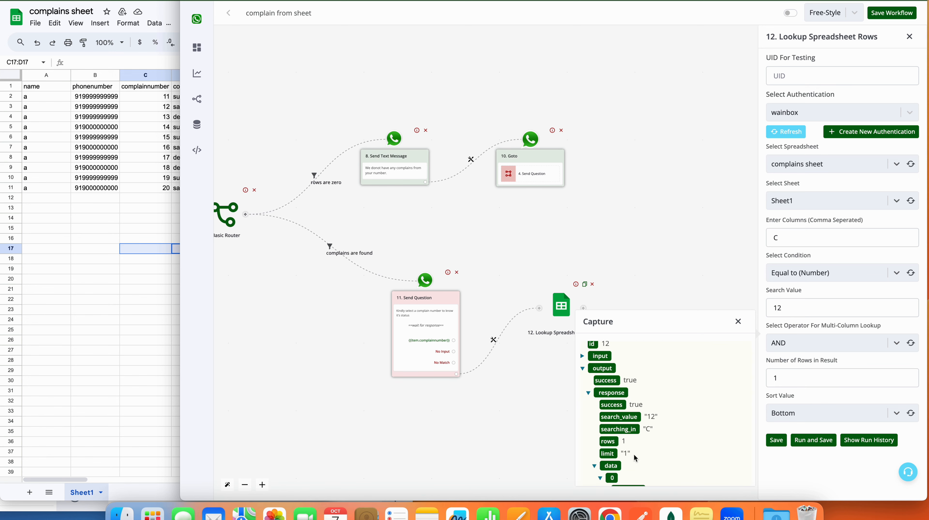
scroll(637, 460, down, 1)
scroll(638, 459, down, 4)
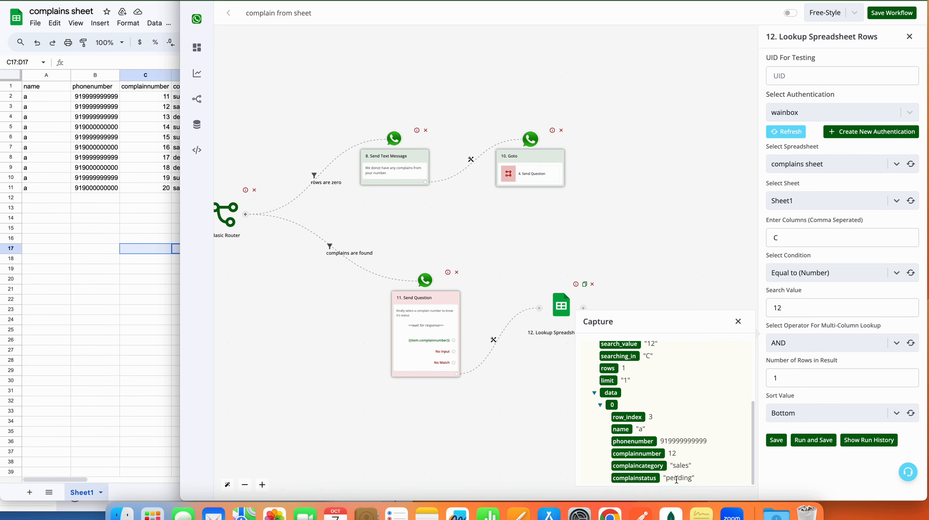
click(738, 321)
Change the search value from 12 to {{last_button_title}}, save, and reopen the lookup step
click(796, 309)
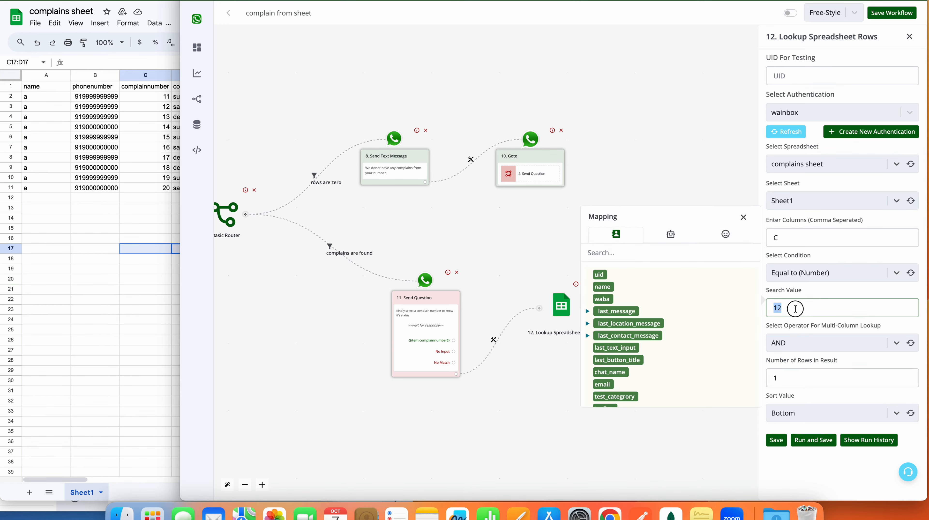
key(BackSpace)
click(623, 362)
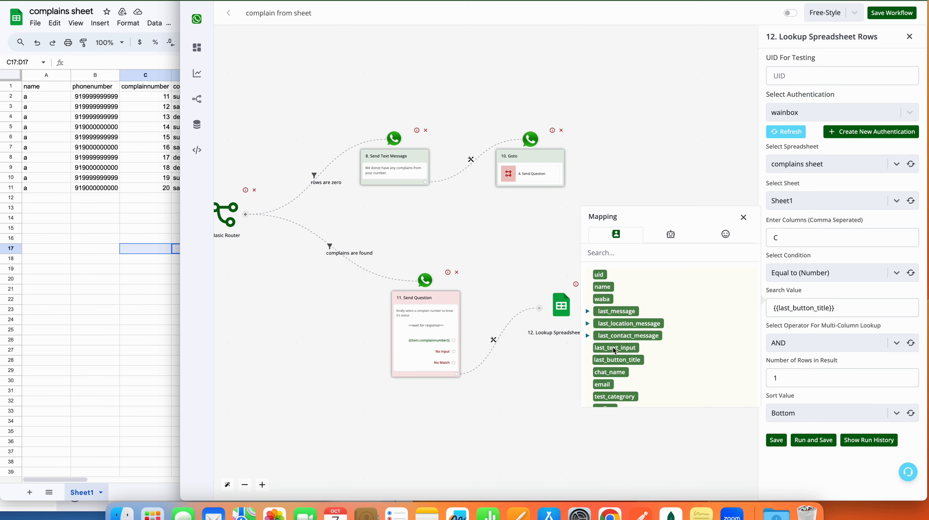
triple_click(791, 305)
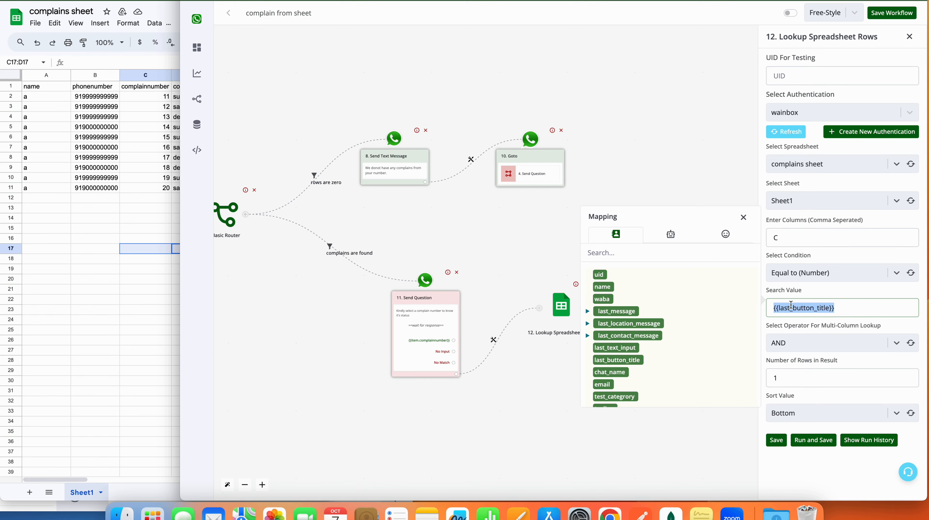
click(775, 440)
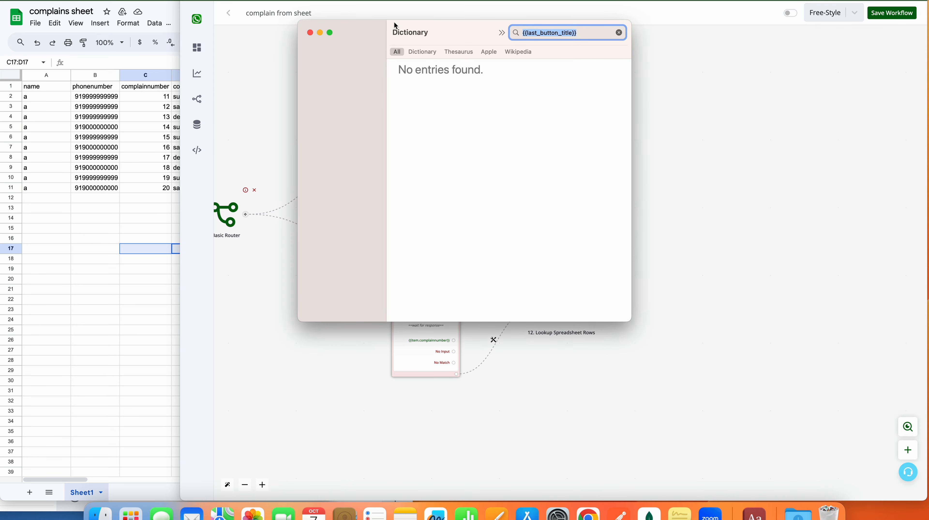
click(310, 32)
click(561, 305)
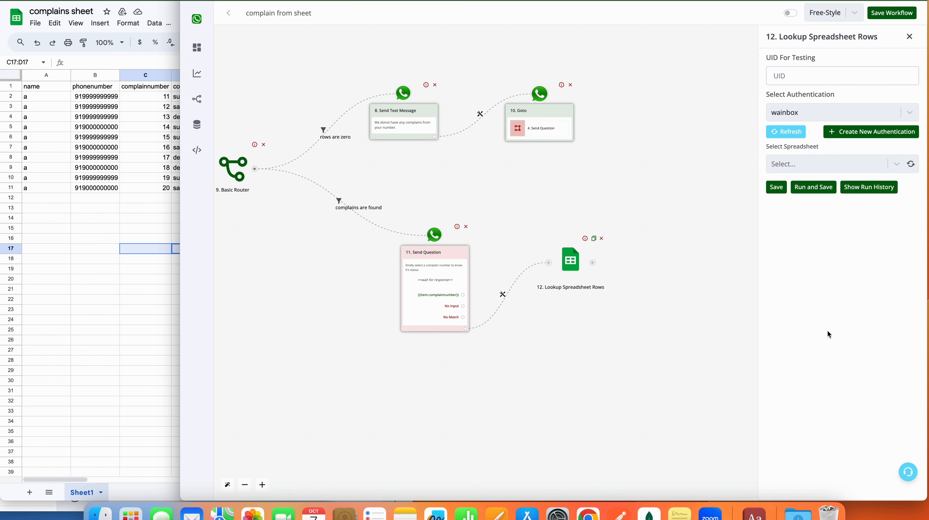
Add a Save Variable step after the lookup that saves into the search2 field
click(593, 263)
click(440, 280)
click(845, 83)
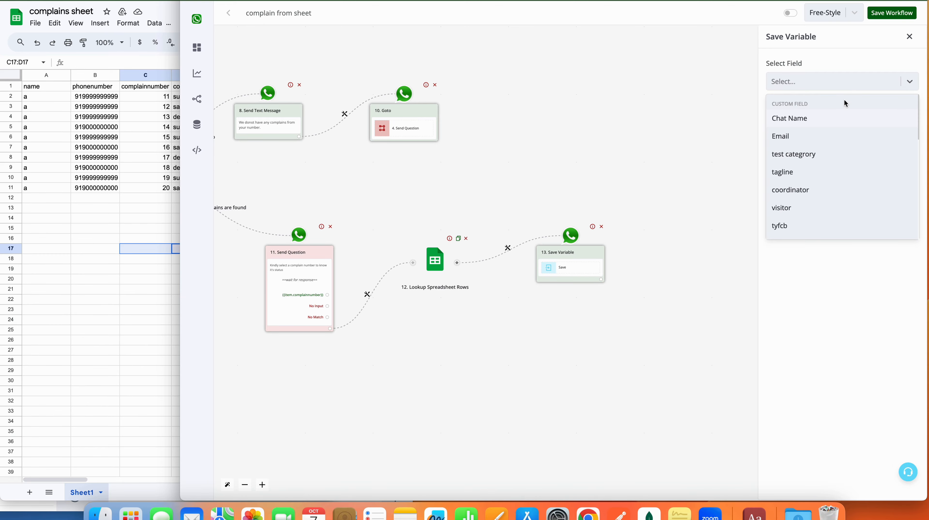
scroll(845, 178, down, 2)
scroll(846, 177, down, 5)
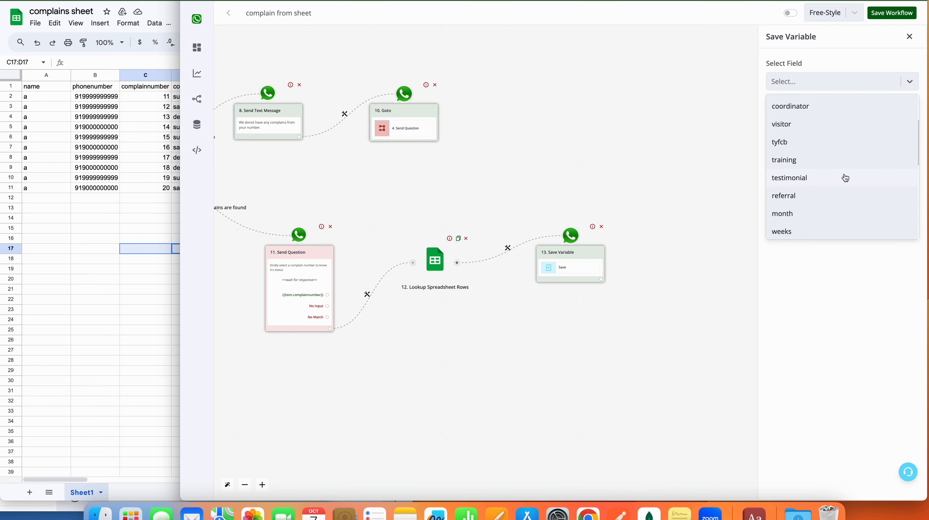
scroll(845, 177, down, 3)
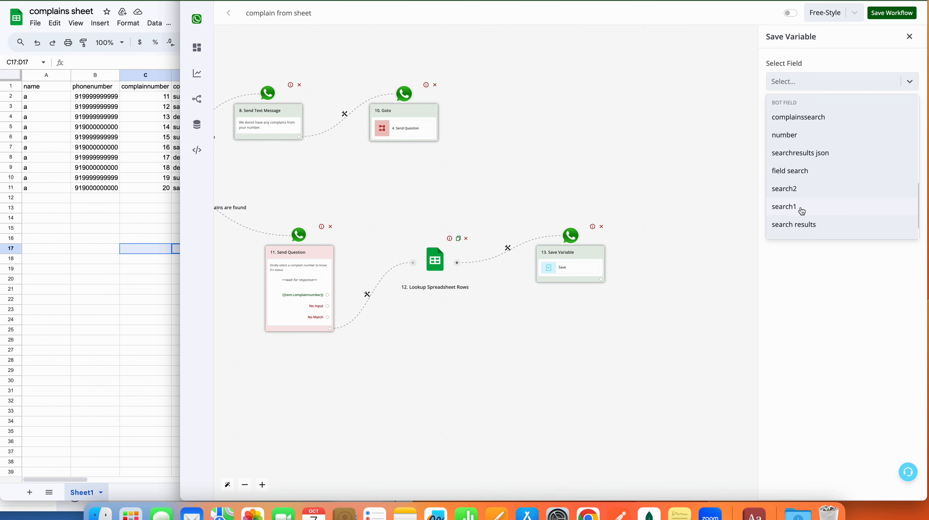
click(800, 190)
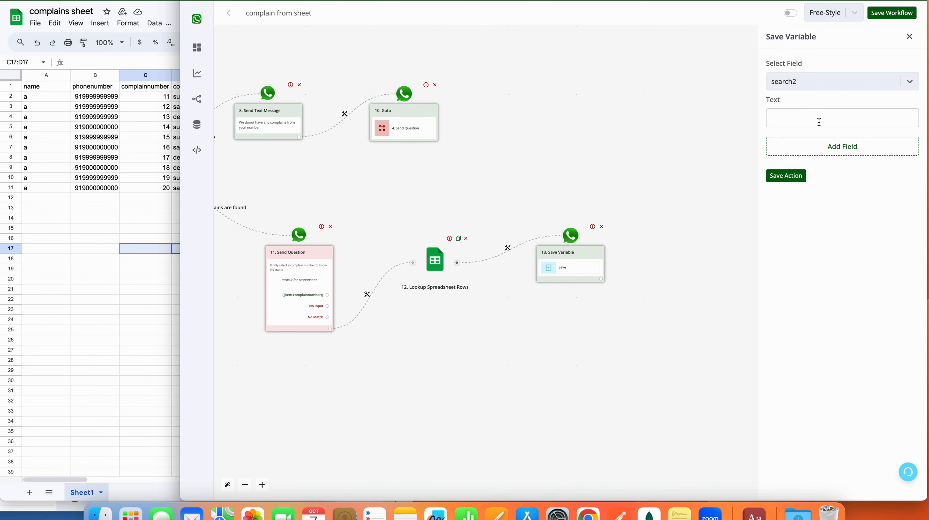
Store {{12.data[0].complainstatus}} as the value and save the step
click(819, 119)
click(711, 91)
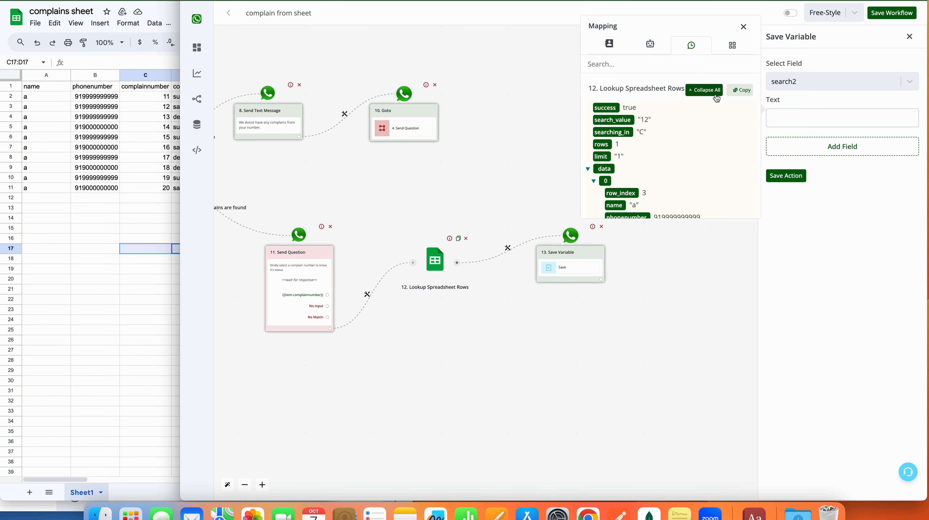
scroll(660, 159, down, 3)
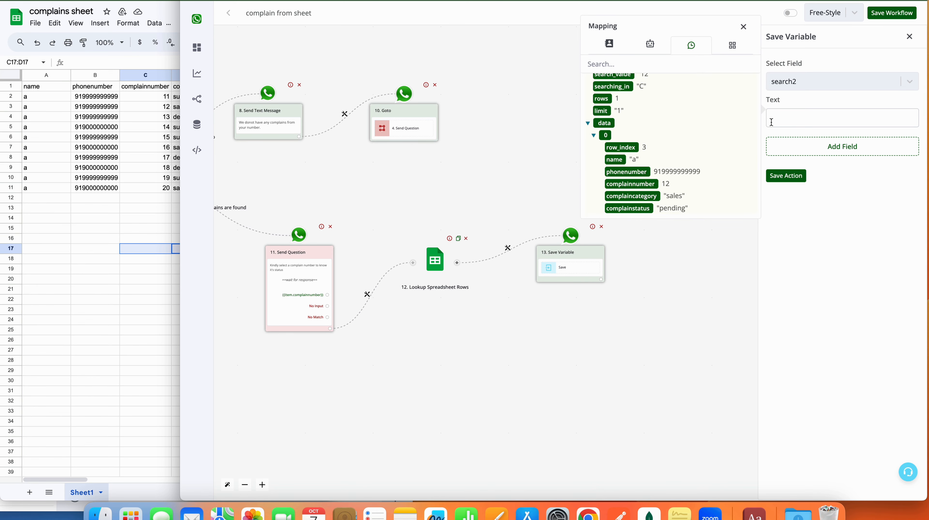
click(626, 211)
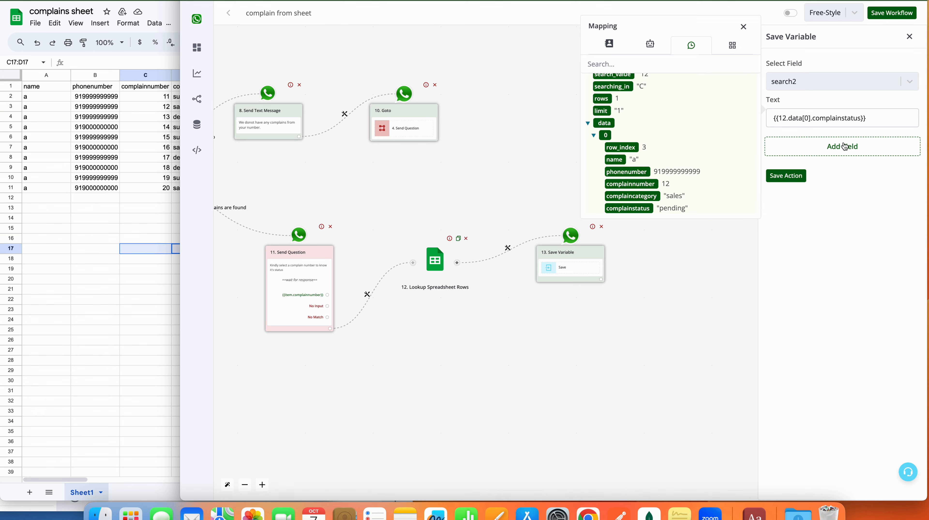
click(786, 177)
drag(603, 290, 682, 258)
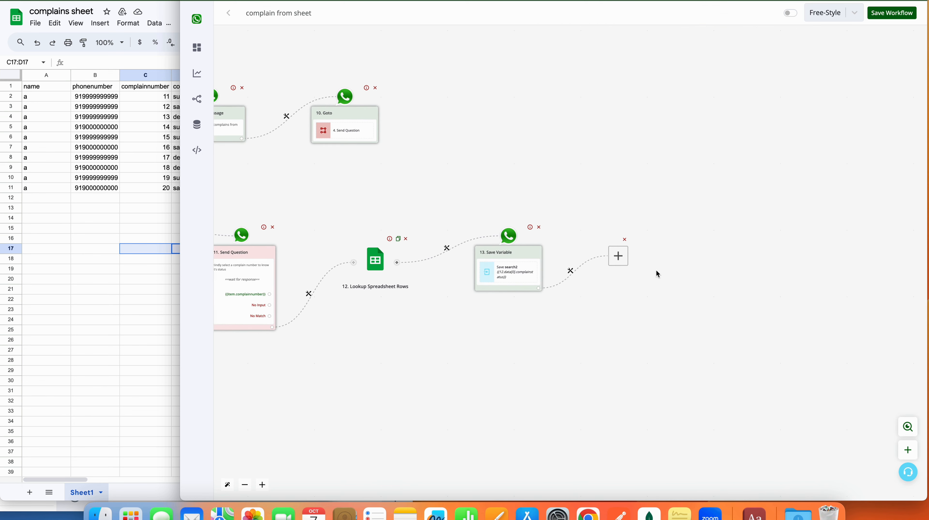
Add a text message 'Your complaint status is {{BTF.search2}}' and save it
click(837, 89)
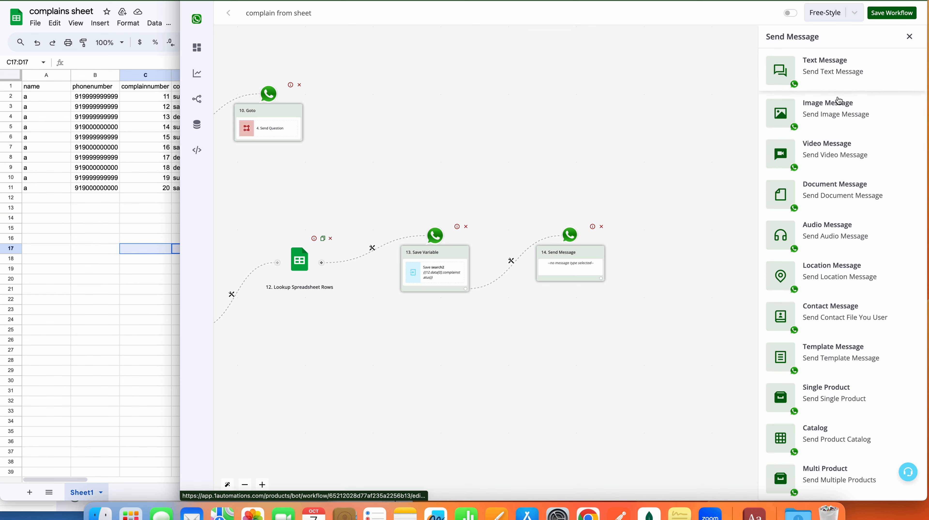
click(836, 66)
click(825, 121)
text(Your complaint status is)
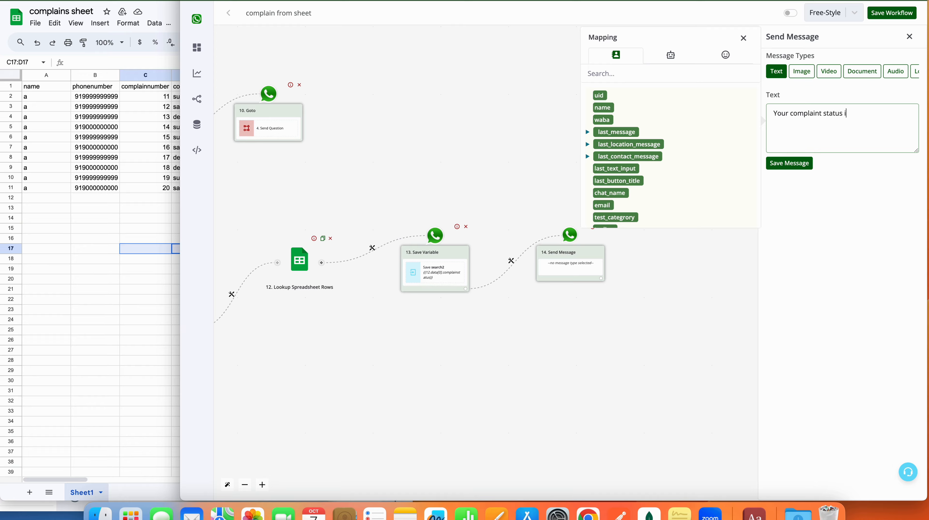
click(680, 59)
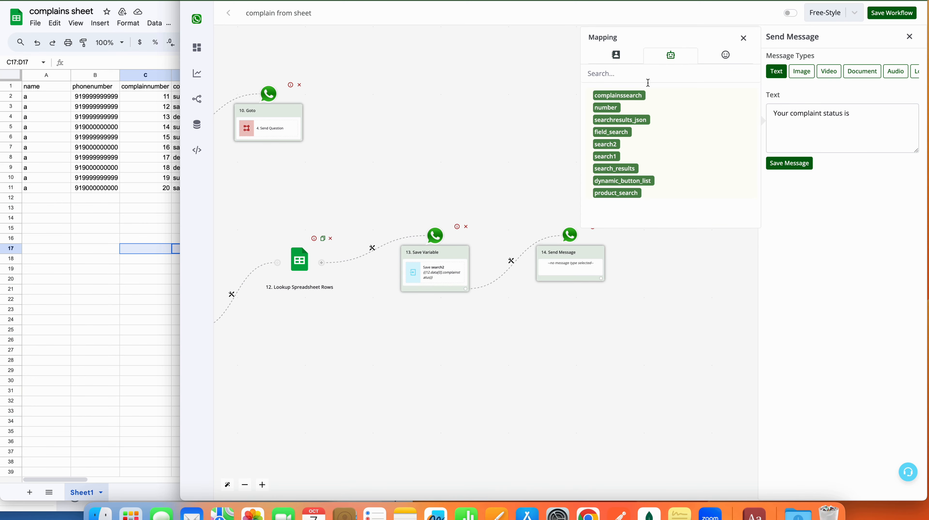
click(614, 147)
drag(909, 113, 852, 116)
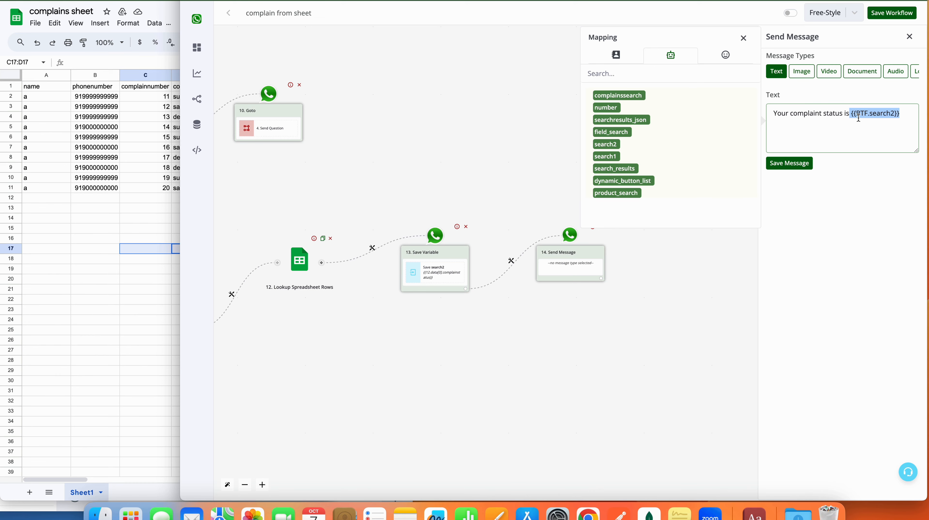
click(788, 162)
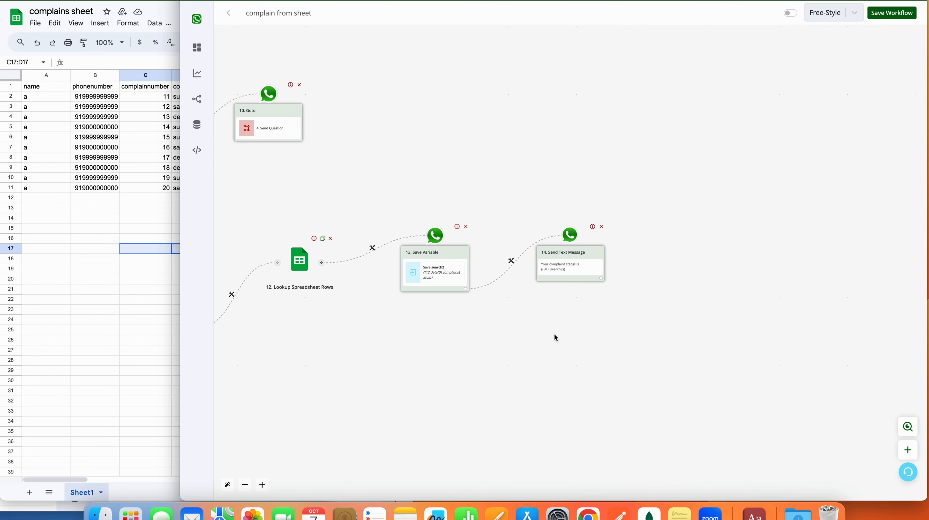
Pan back to Save Variable step 3 and link a new empty step after it
drag(425, 363, 803, 363)
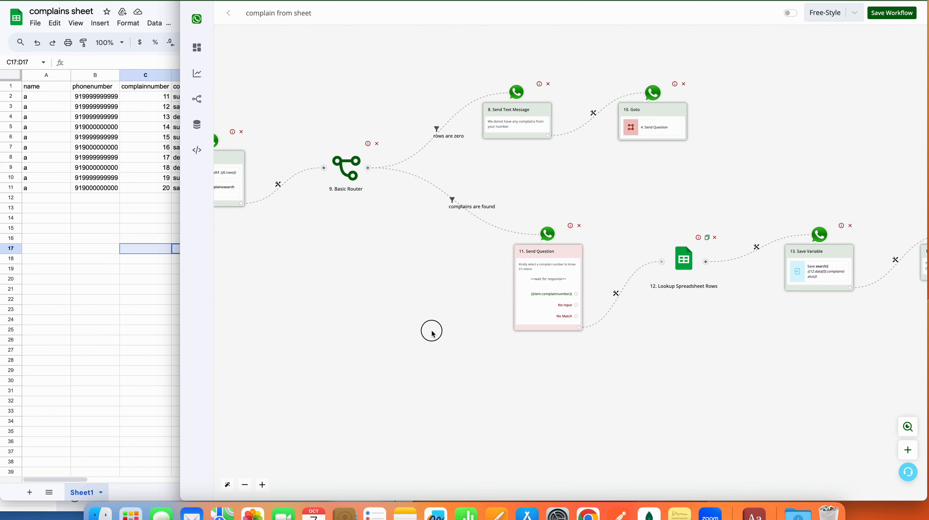
drag(431, 328, 678, 334)
drag(534, 323, 683, 341)
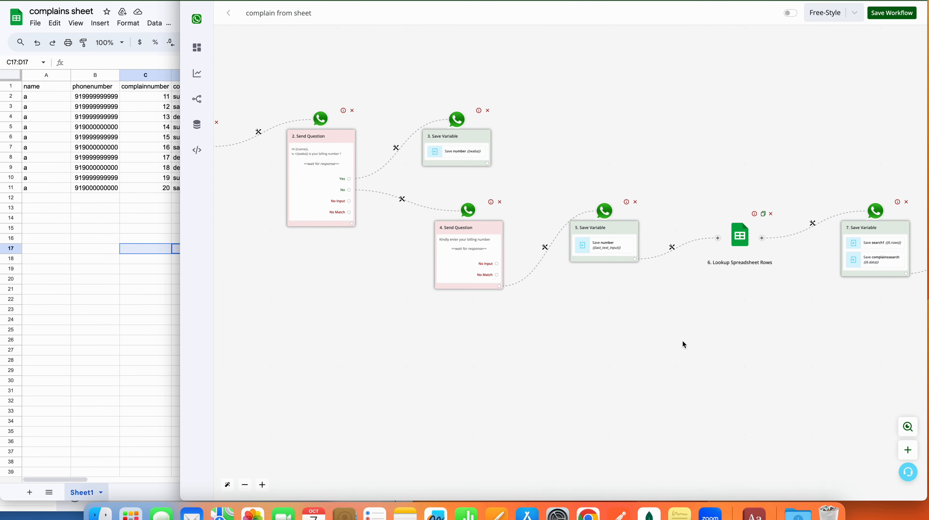
drag(765, 316, 414, 337)
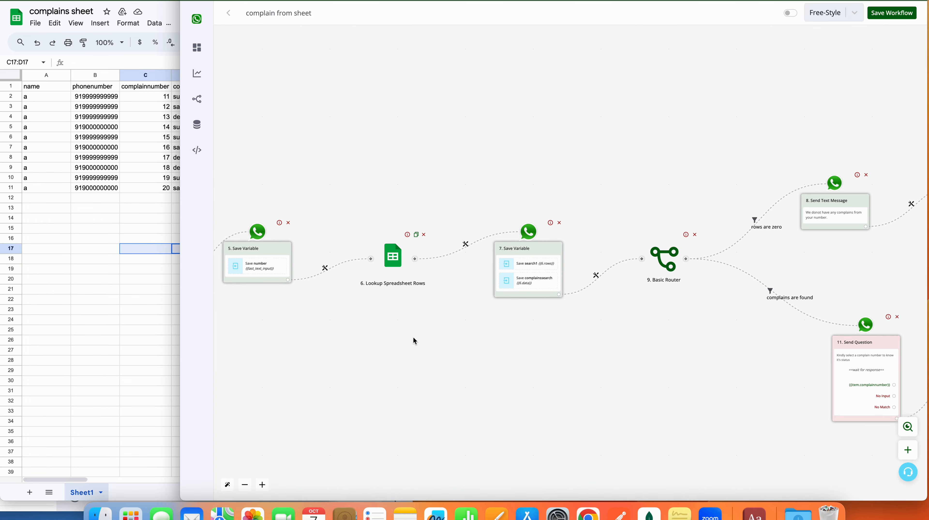
scroll(432, 351, right, 10)
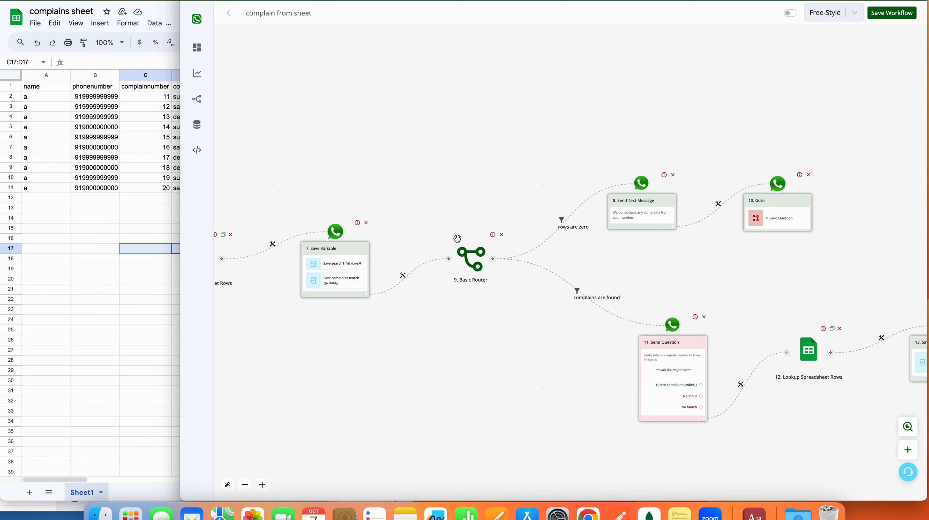
scroll(525, 376, right, 3)
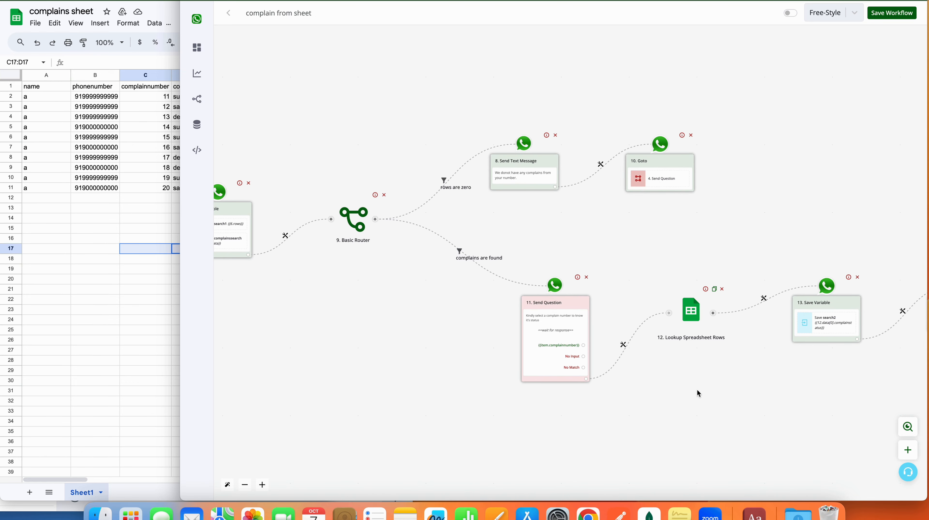
scroll(546, 401, right, 7)
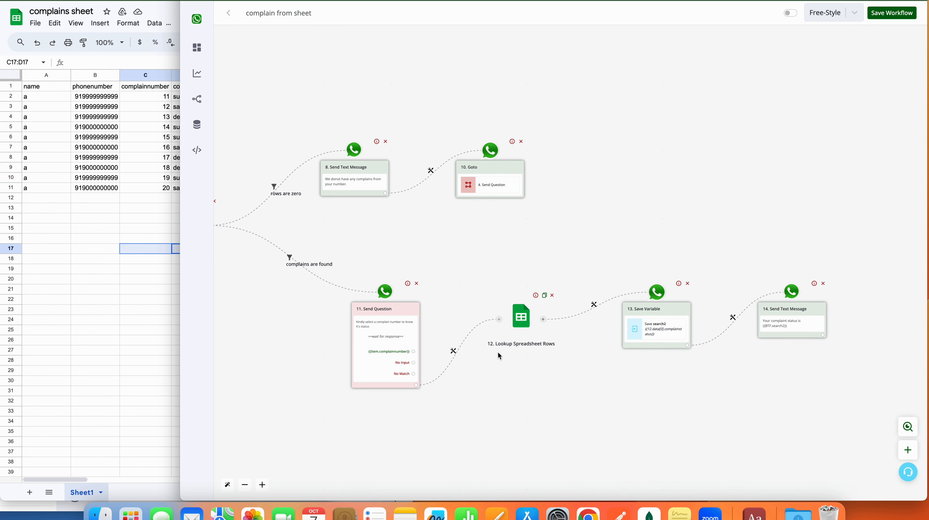
scroll(554, 261, left, 15)
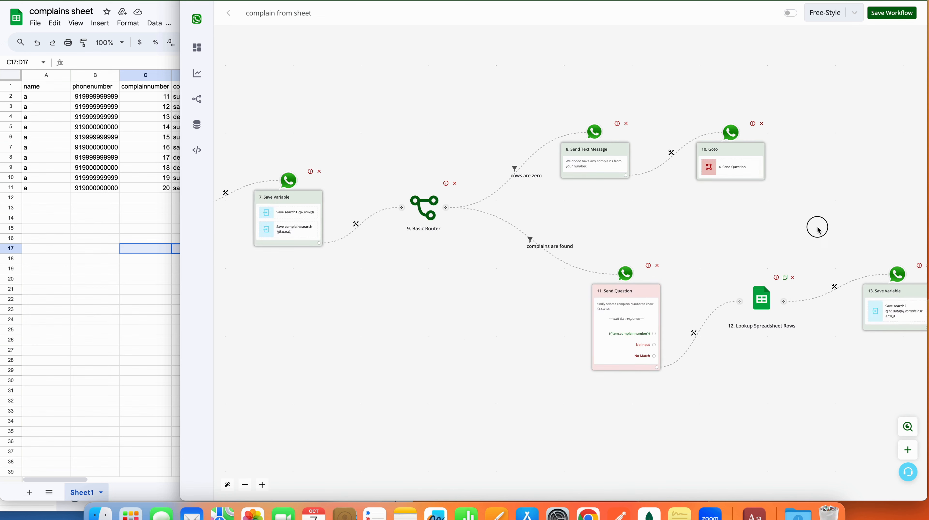
scroll(442, 341, left, 20)
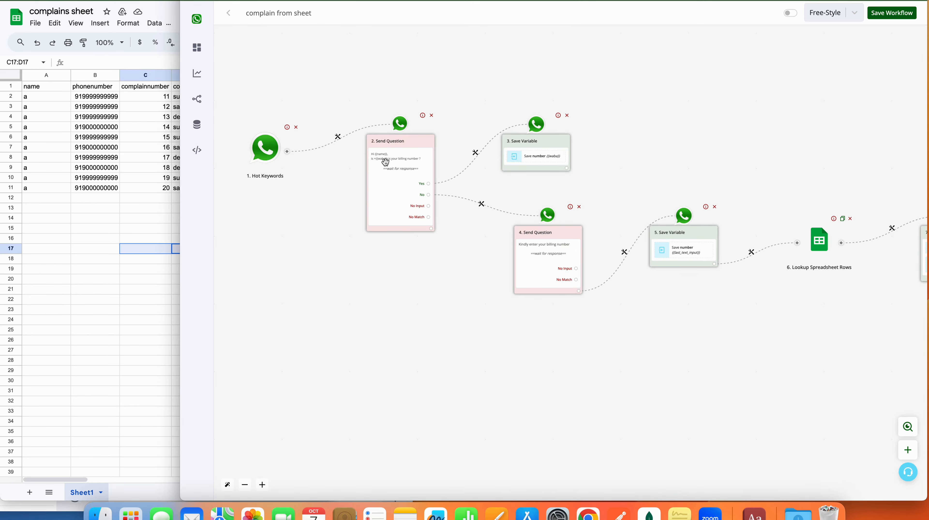
scroll(386, 162, up, 5)
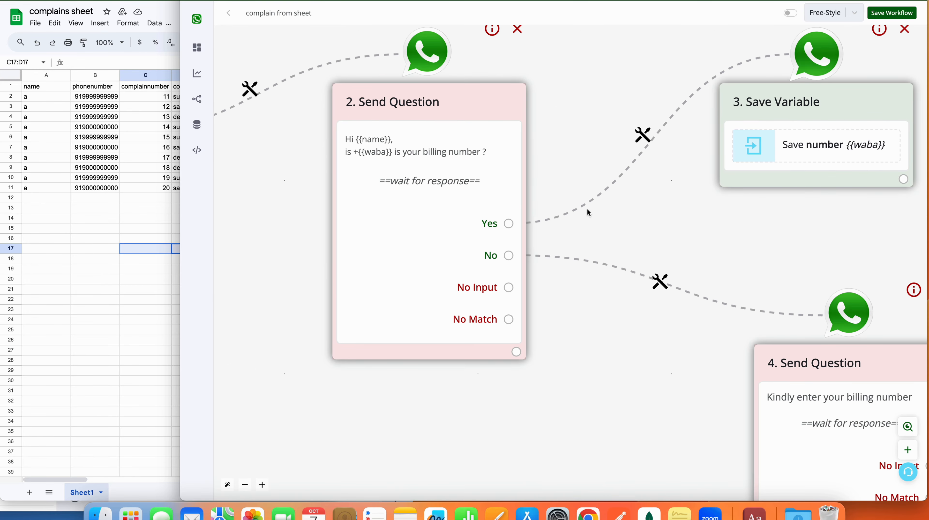
drag(842, 237, 494, 195)
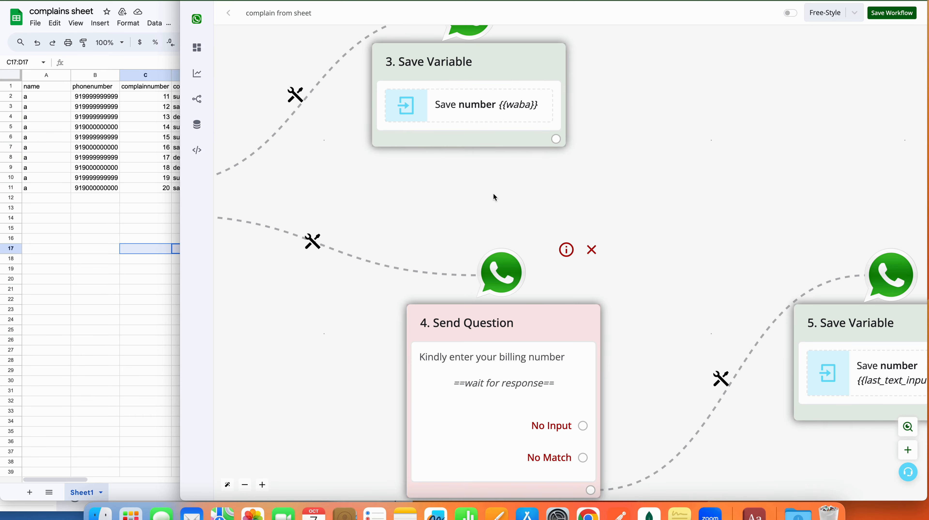
scroll(802, 140, down, 5)
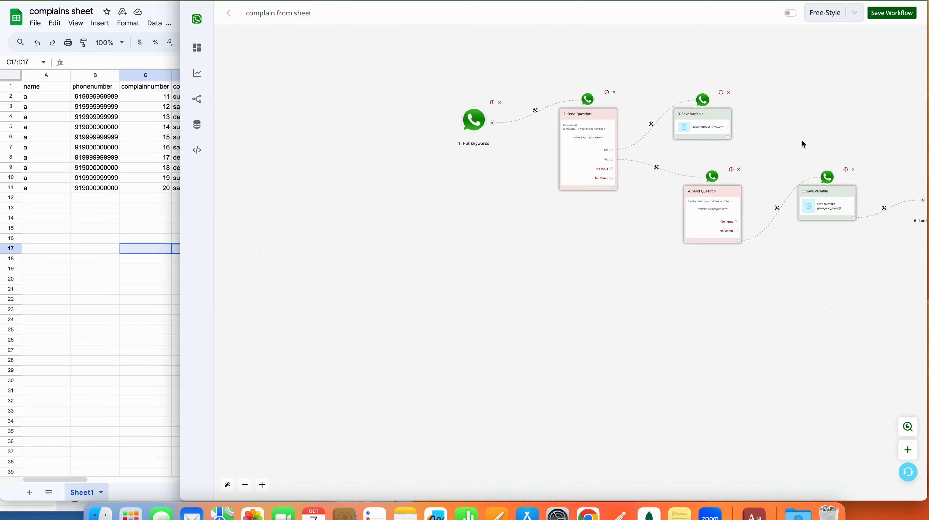
drag(505, 344, 449, 352)
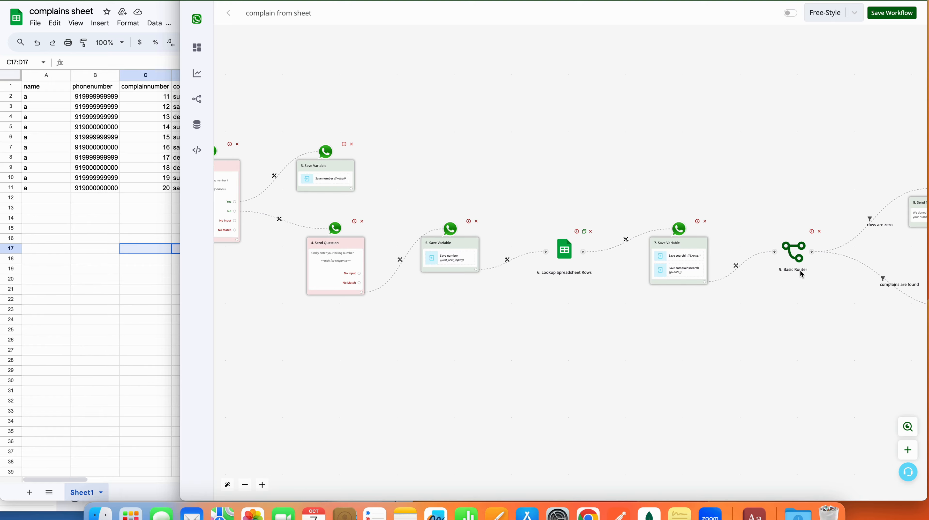
drag(352, 189, 421, 168)
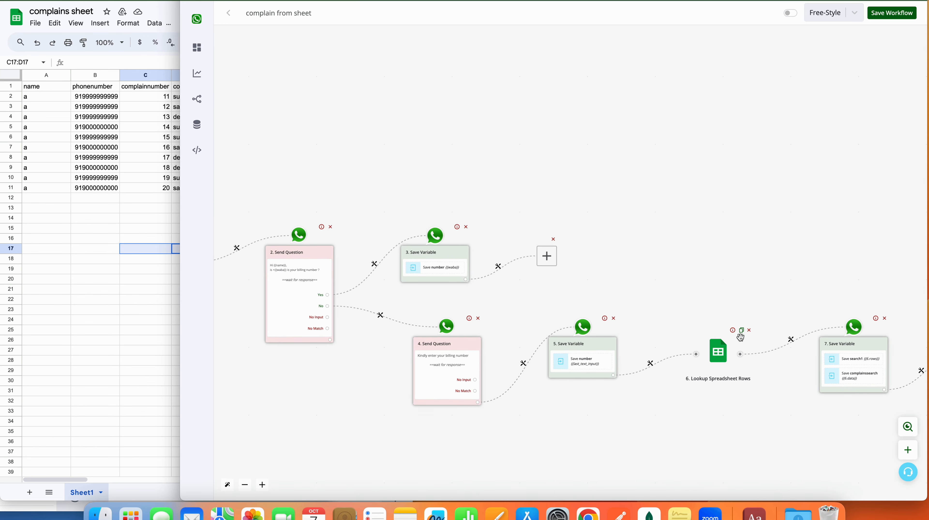
Make the new step a Goto jumping to '6. Lookup Spreadsheet Rows' and save the route
click(547, 256)
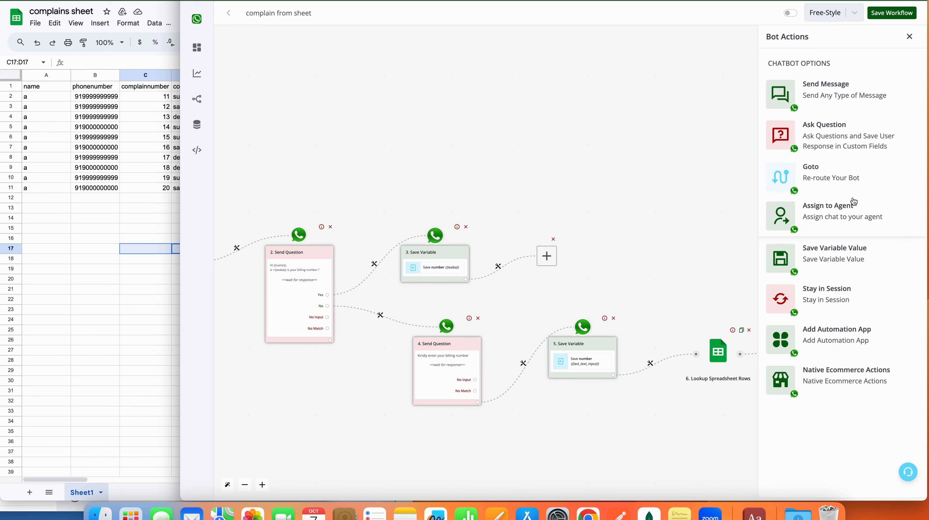
click(849, 177)
click(786, 113)
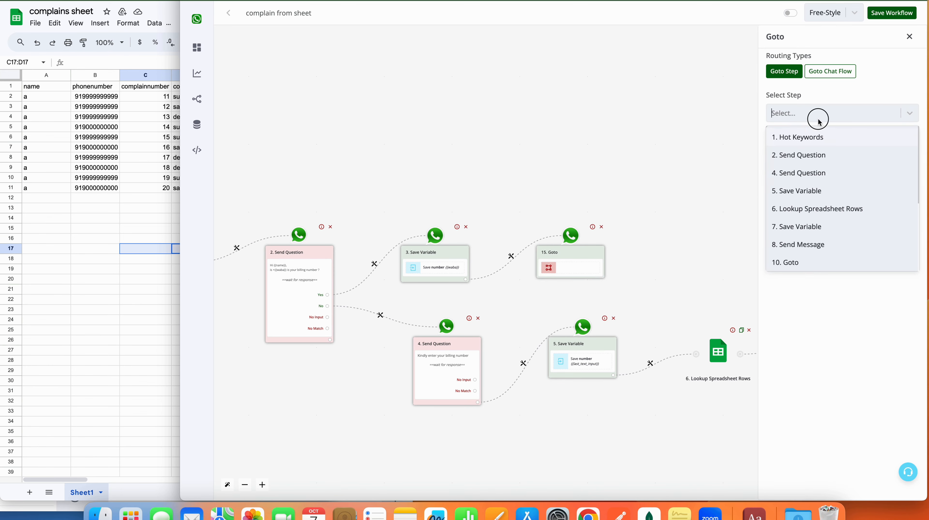
click(805, 208)
click(789, 133)
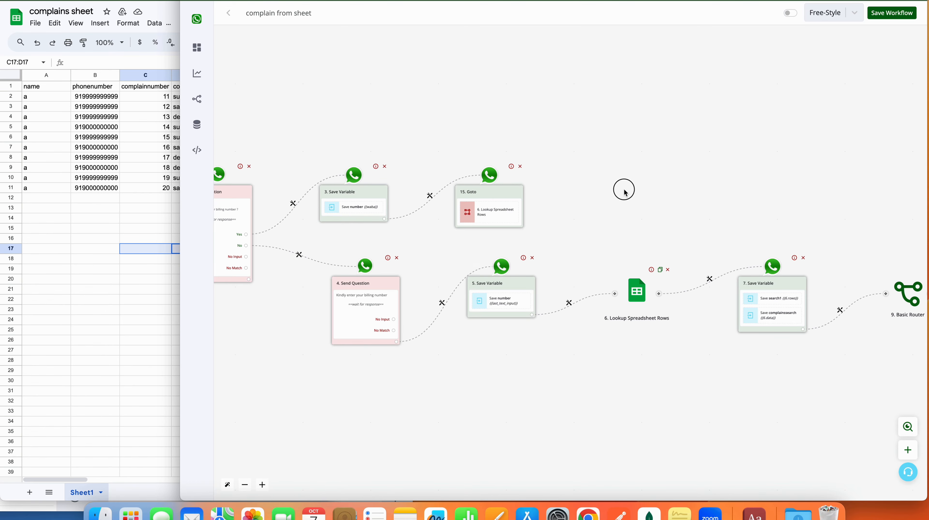
scroll(622, 191, right, 10)
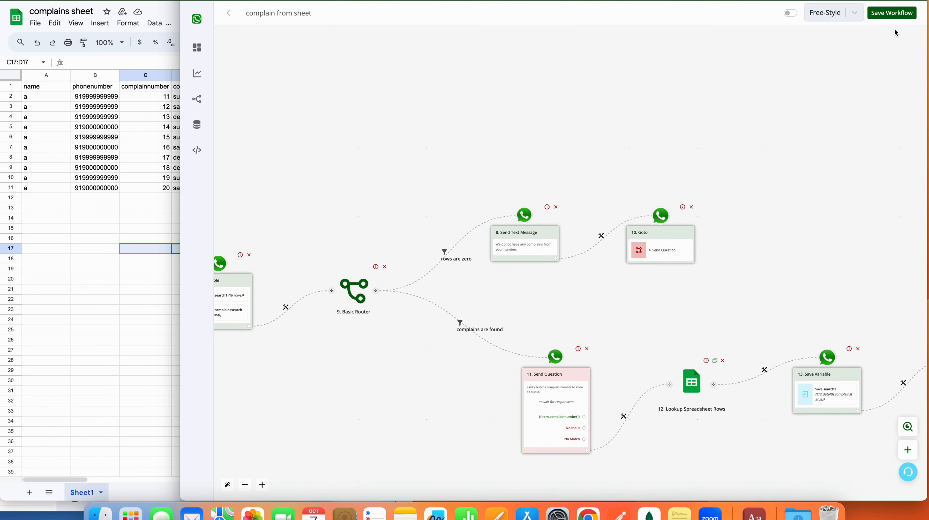
Save the workflow and switch it on
click(895, 15)
click(791, 14)
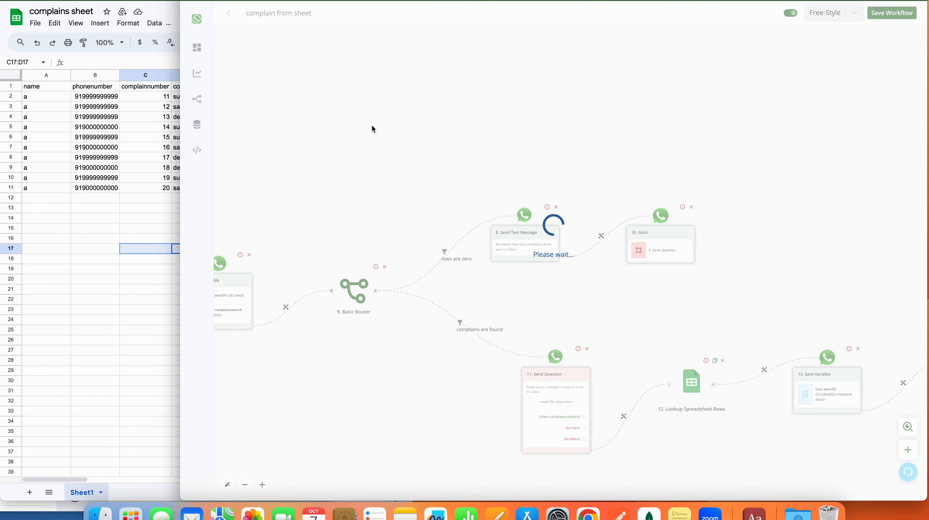
drag(375, 153, 739, 149)
drag(440, 127, 724, 128)
drag(621, 99, 799, 103)
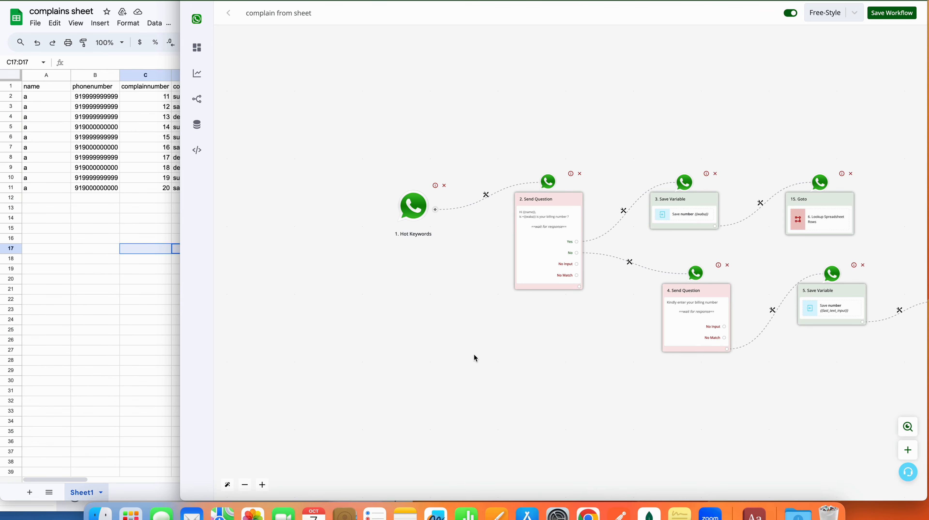
Copy the Hot Keywords trigger keyword 'complainsheet' and switch to the WhatsApp chat
right_click(589, 514)
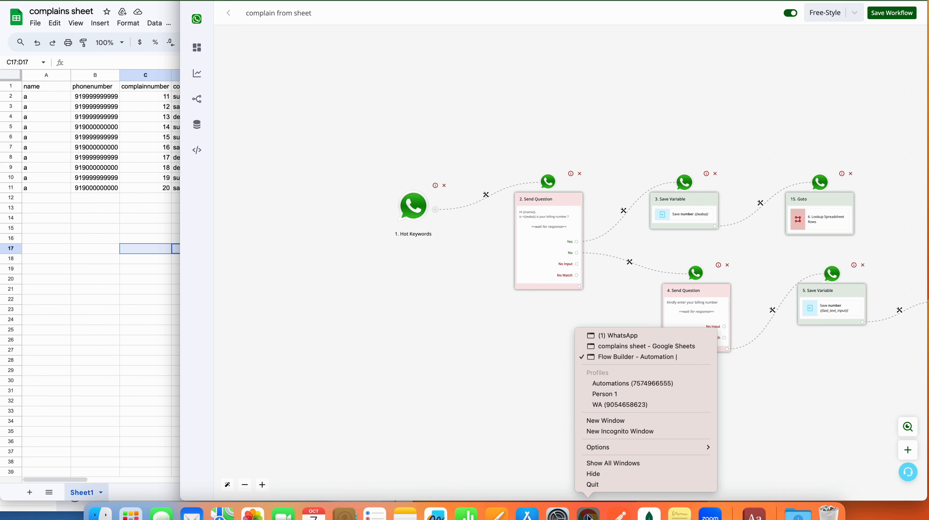
click(649, 335)
click(444, 198)
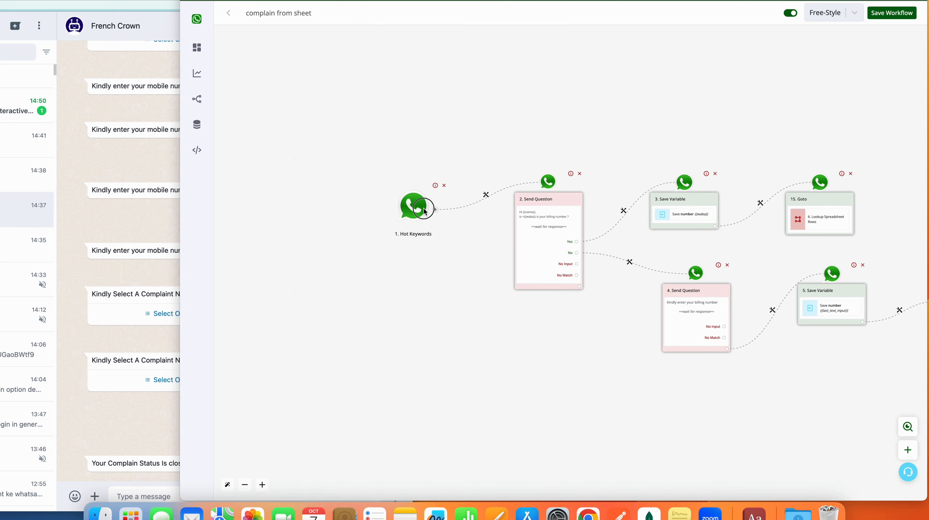
click(418, 207)
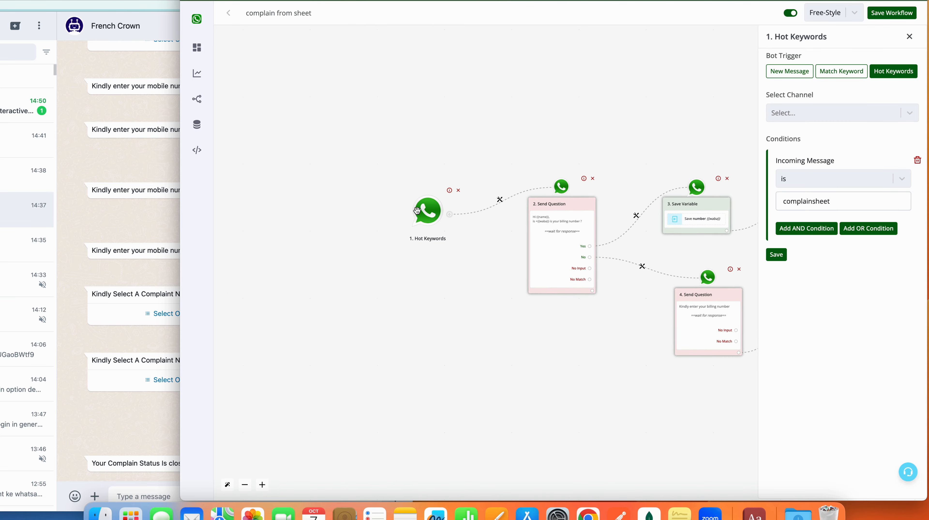
double_click(793, 201)
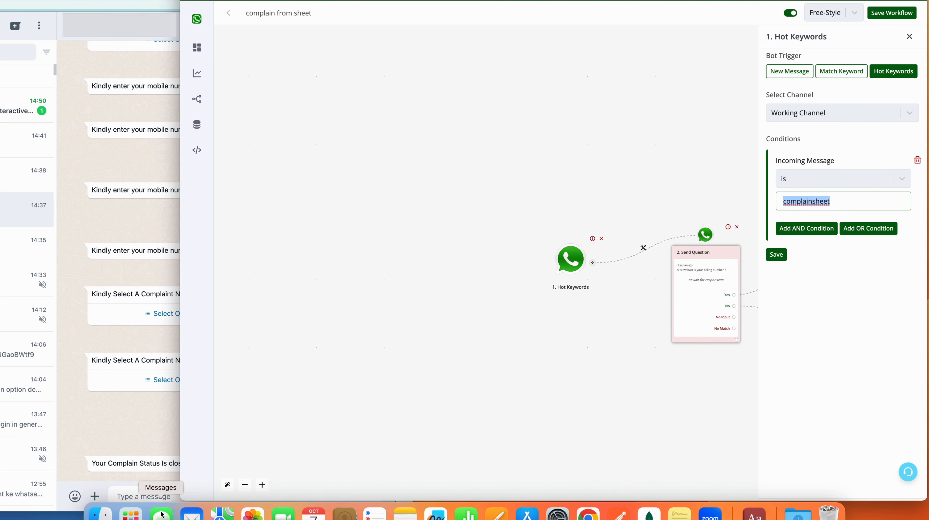
click(141, 494)
Send 'complainsheet' to the bot, answer No, and send the billing number
text(complainsheet)
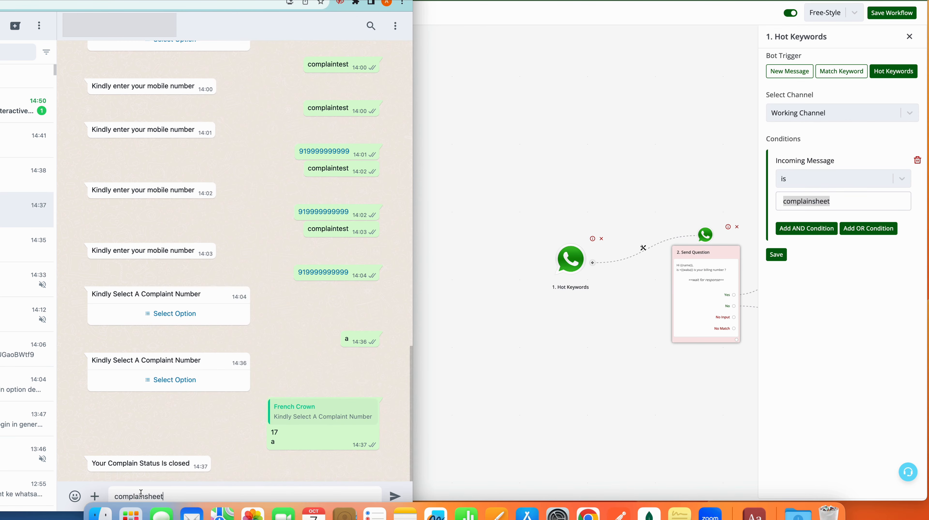
key(Return)
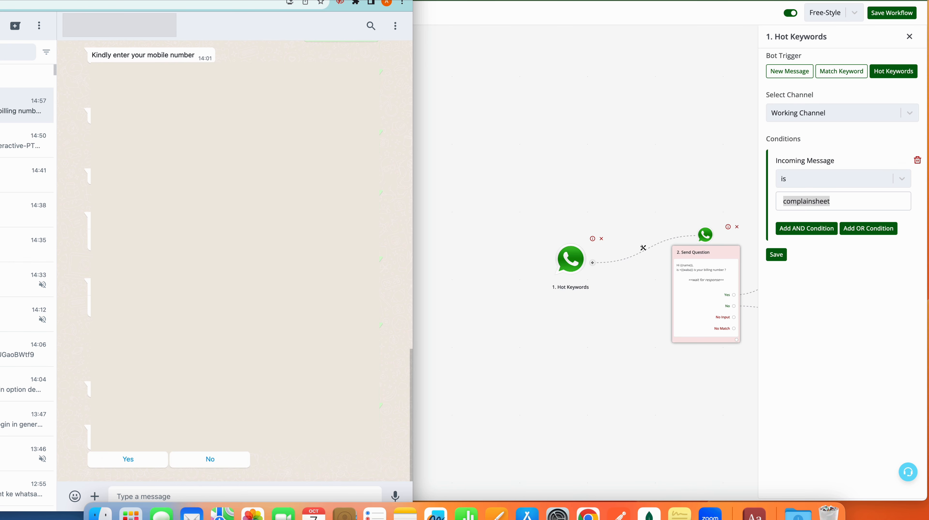
click(206, 460)
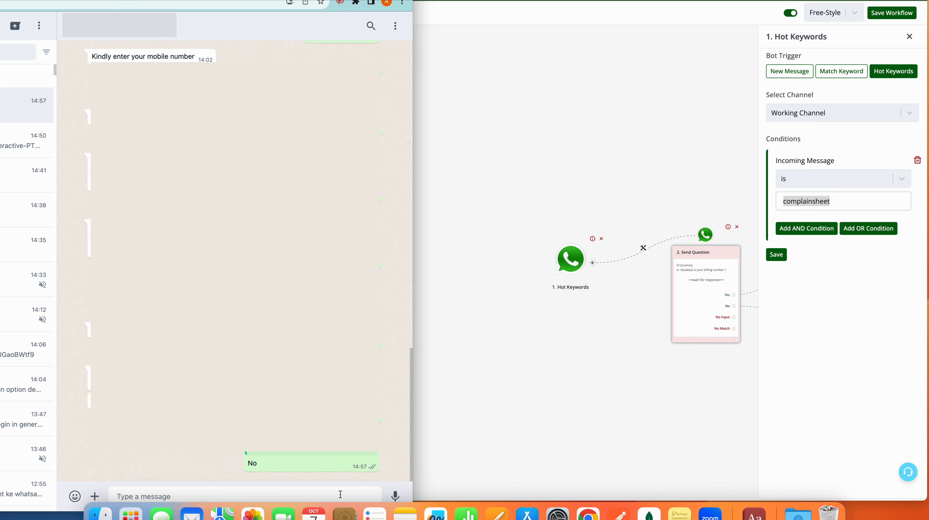
text(919999999999)
key(Return)
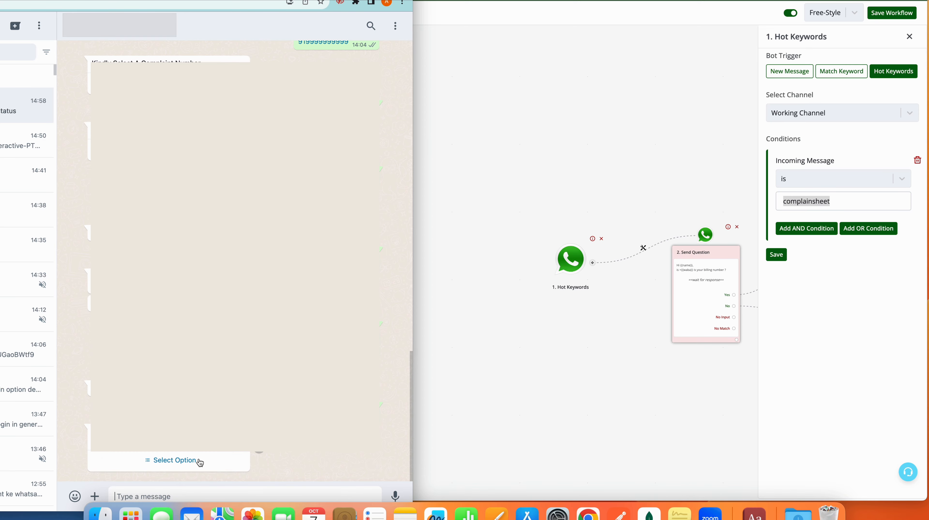
Pick complaint '15 support' from the list, then return to the builder to review the steps
click(200, 462)
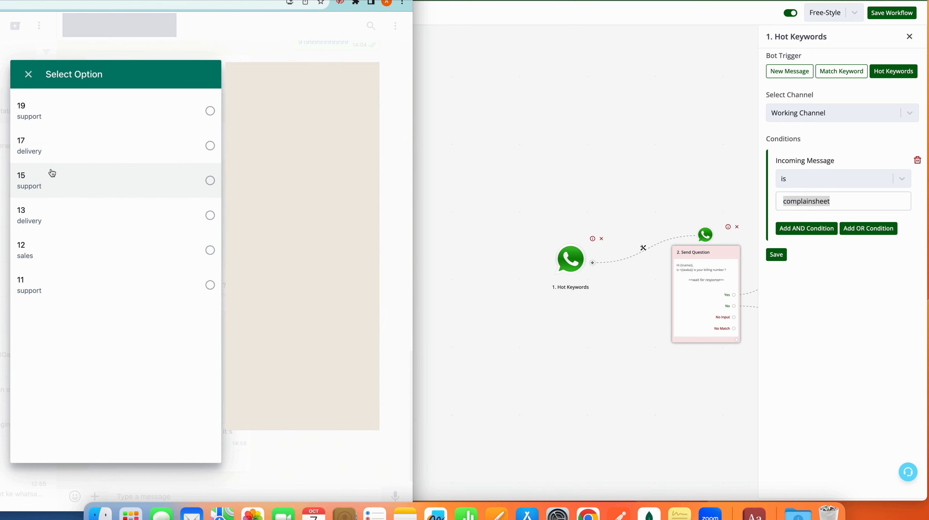
click(52, 174)
click(190, 435)
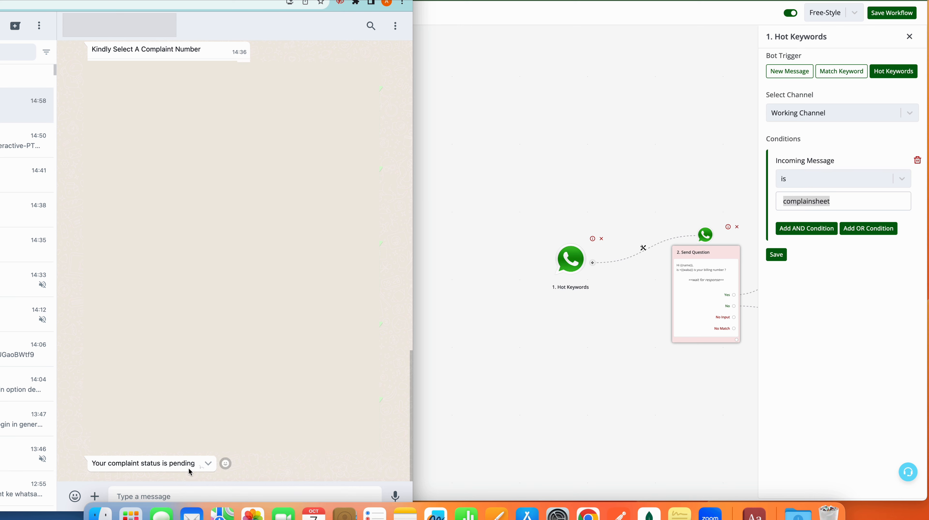
click(554, 419)
drag(556, 419, 261, 390)
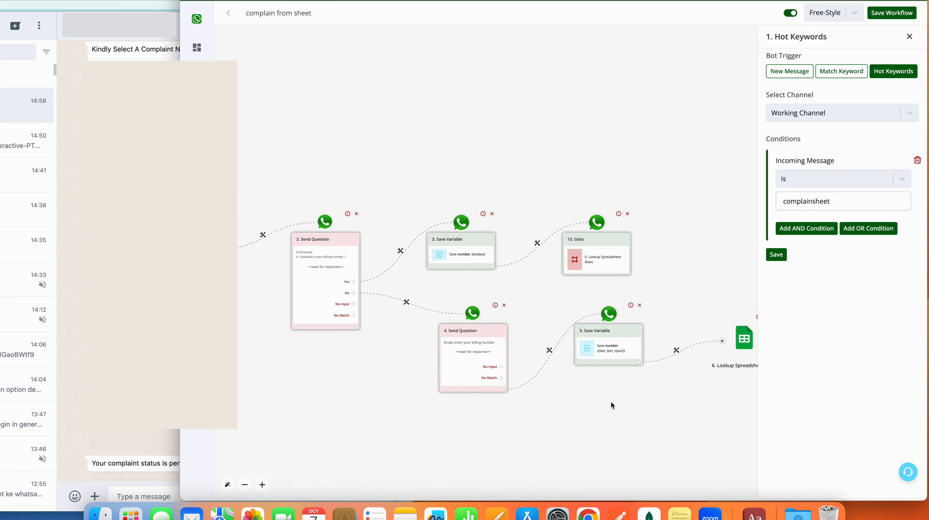
drag(612, 404, 401, 393)
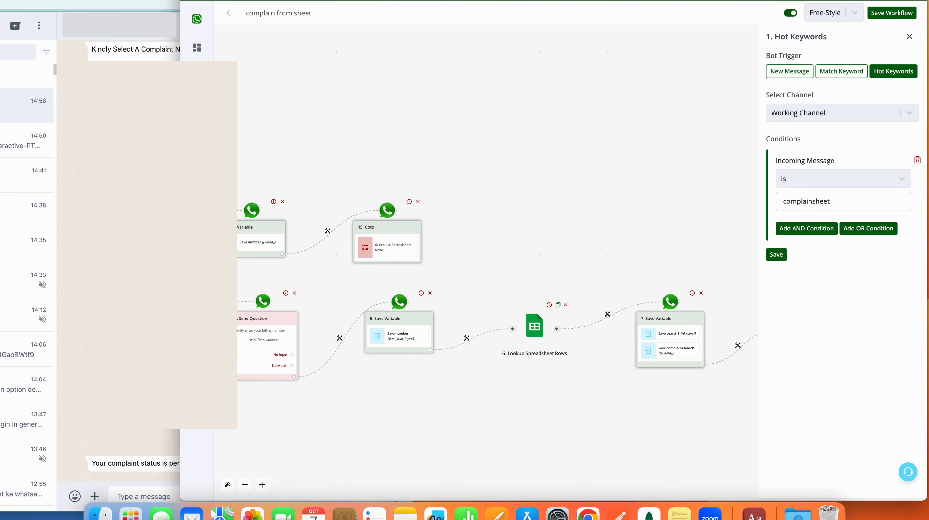